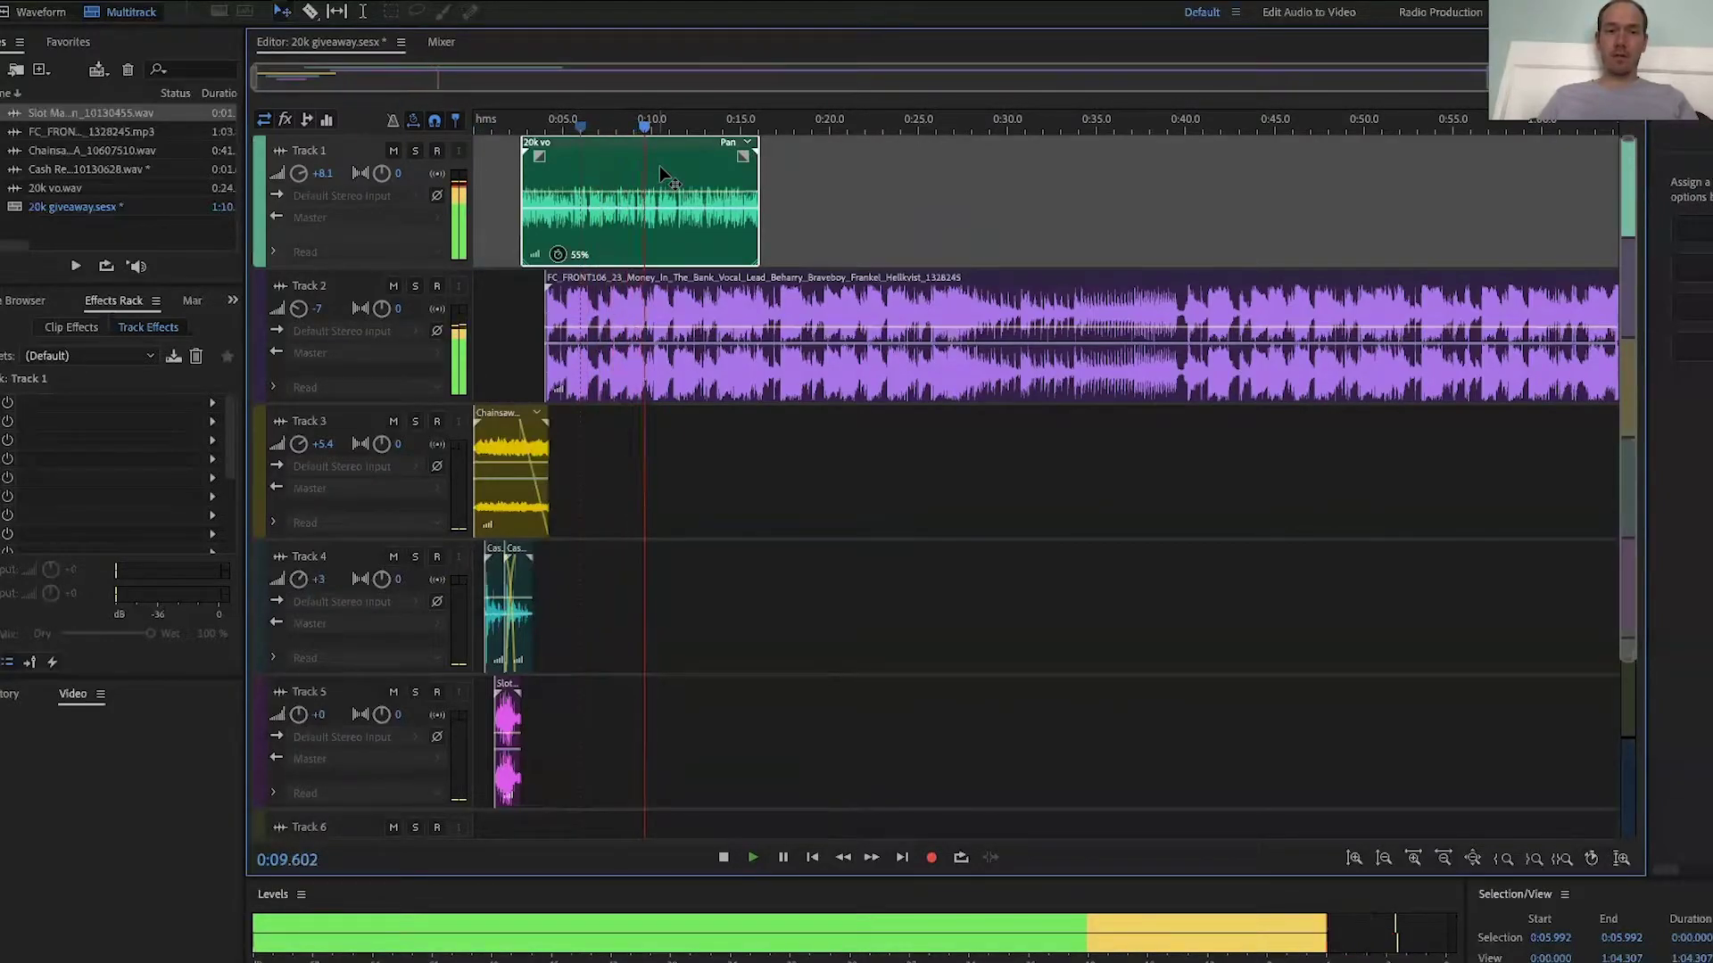
Step: Stop playback and undo the time stretch of the 20k vo clip on Track 1
key(space)
key(ctrl+z)
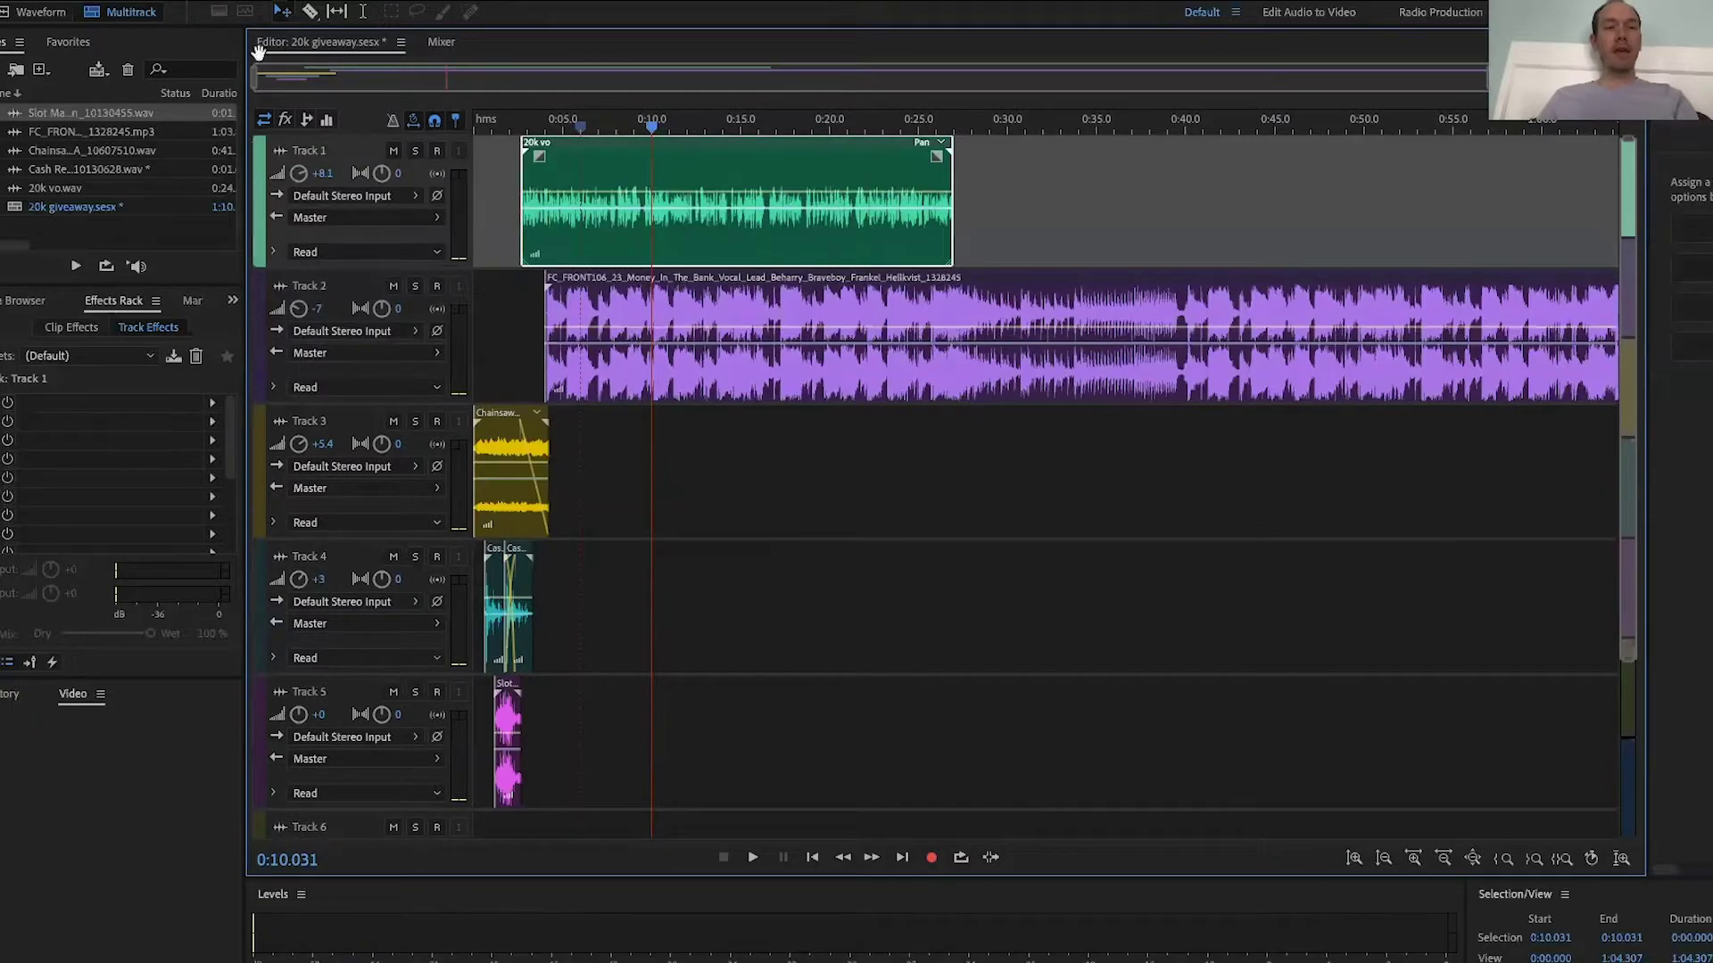
Step: Add a mono audio track directly below Track 1
key(alt+m)
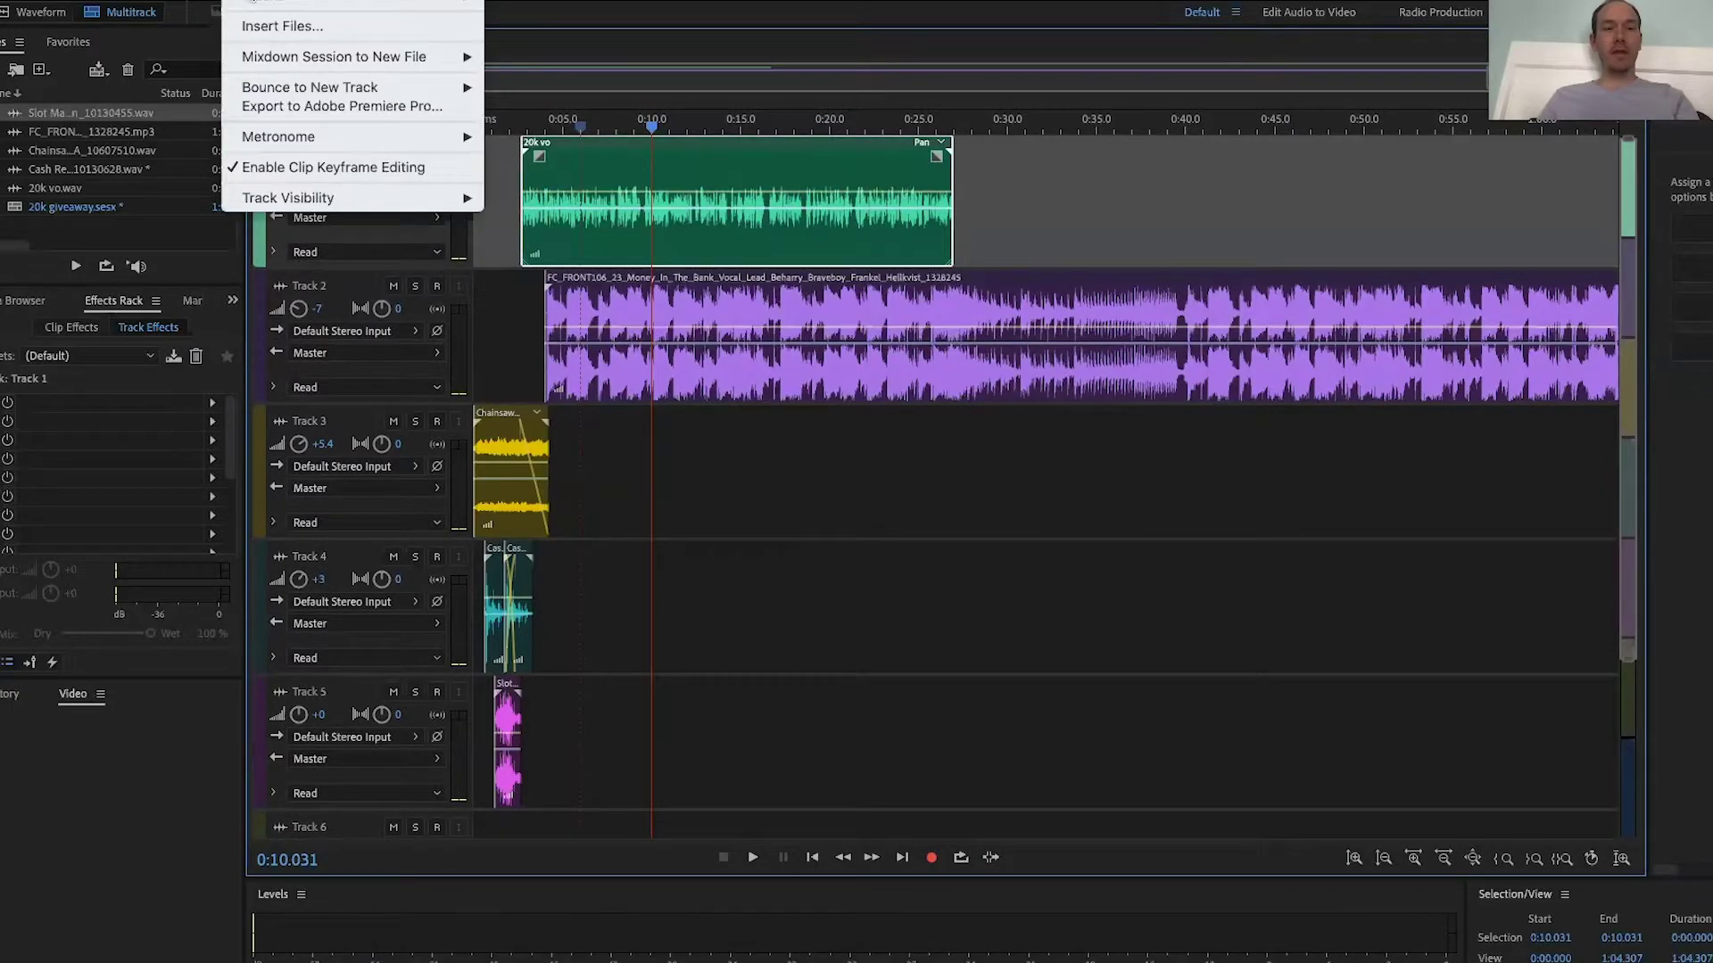
mouse_move(253, 2)
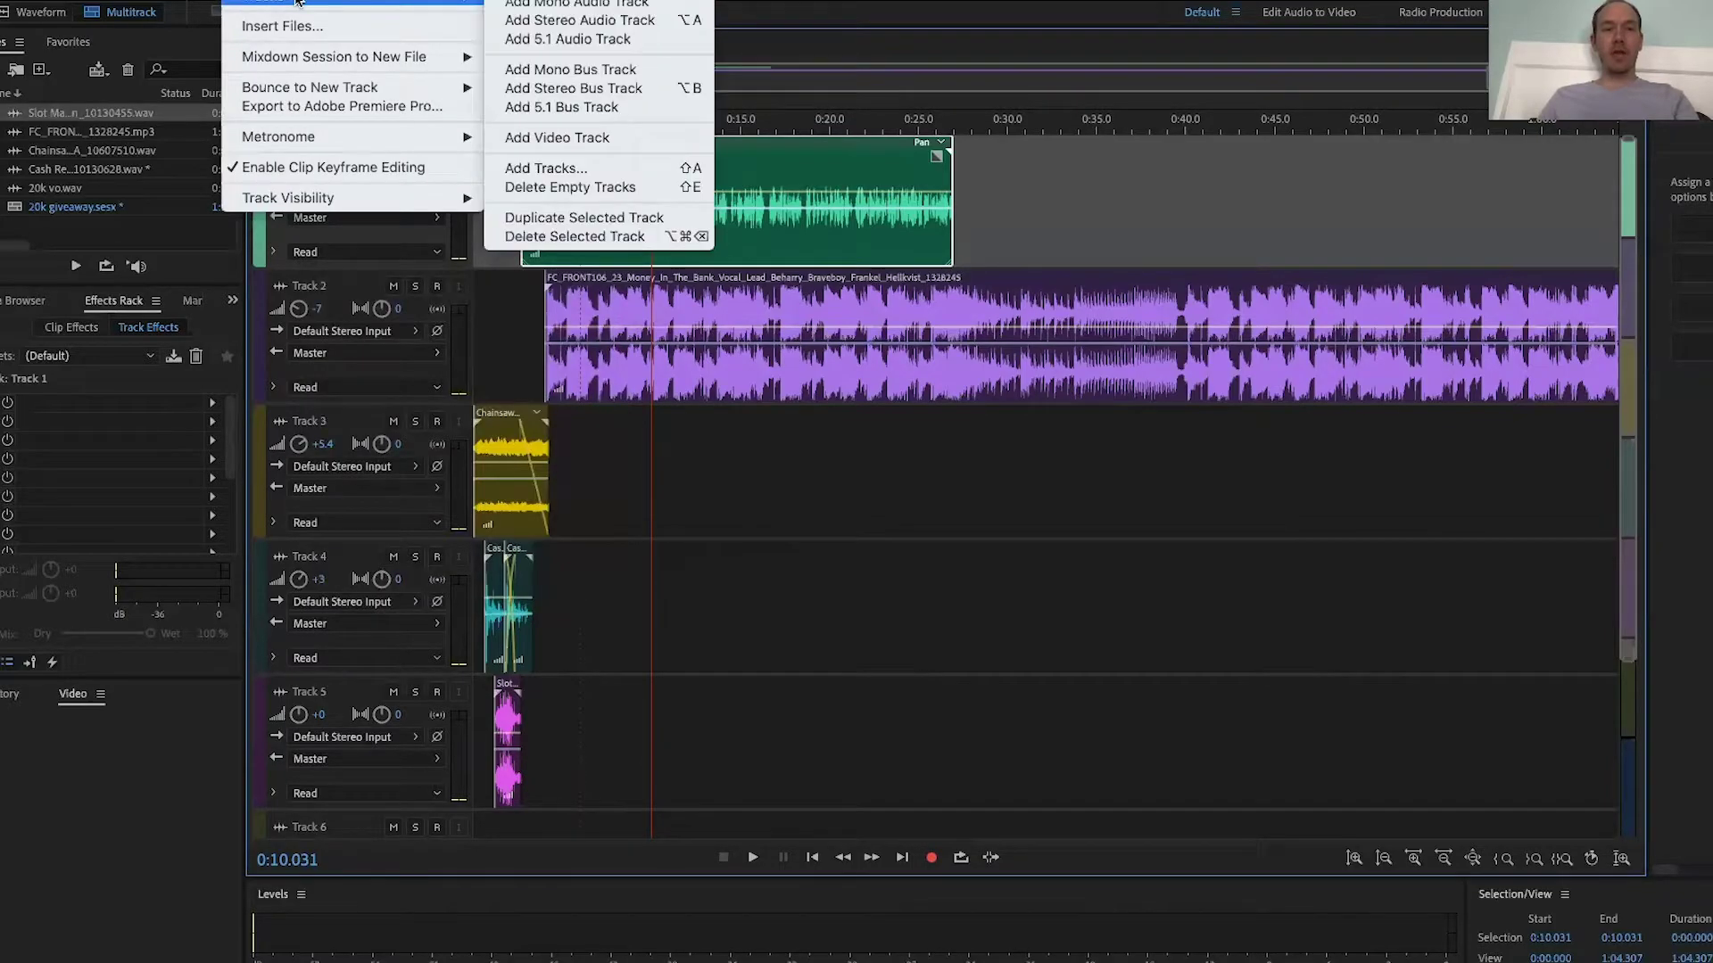
click(525, 5)
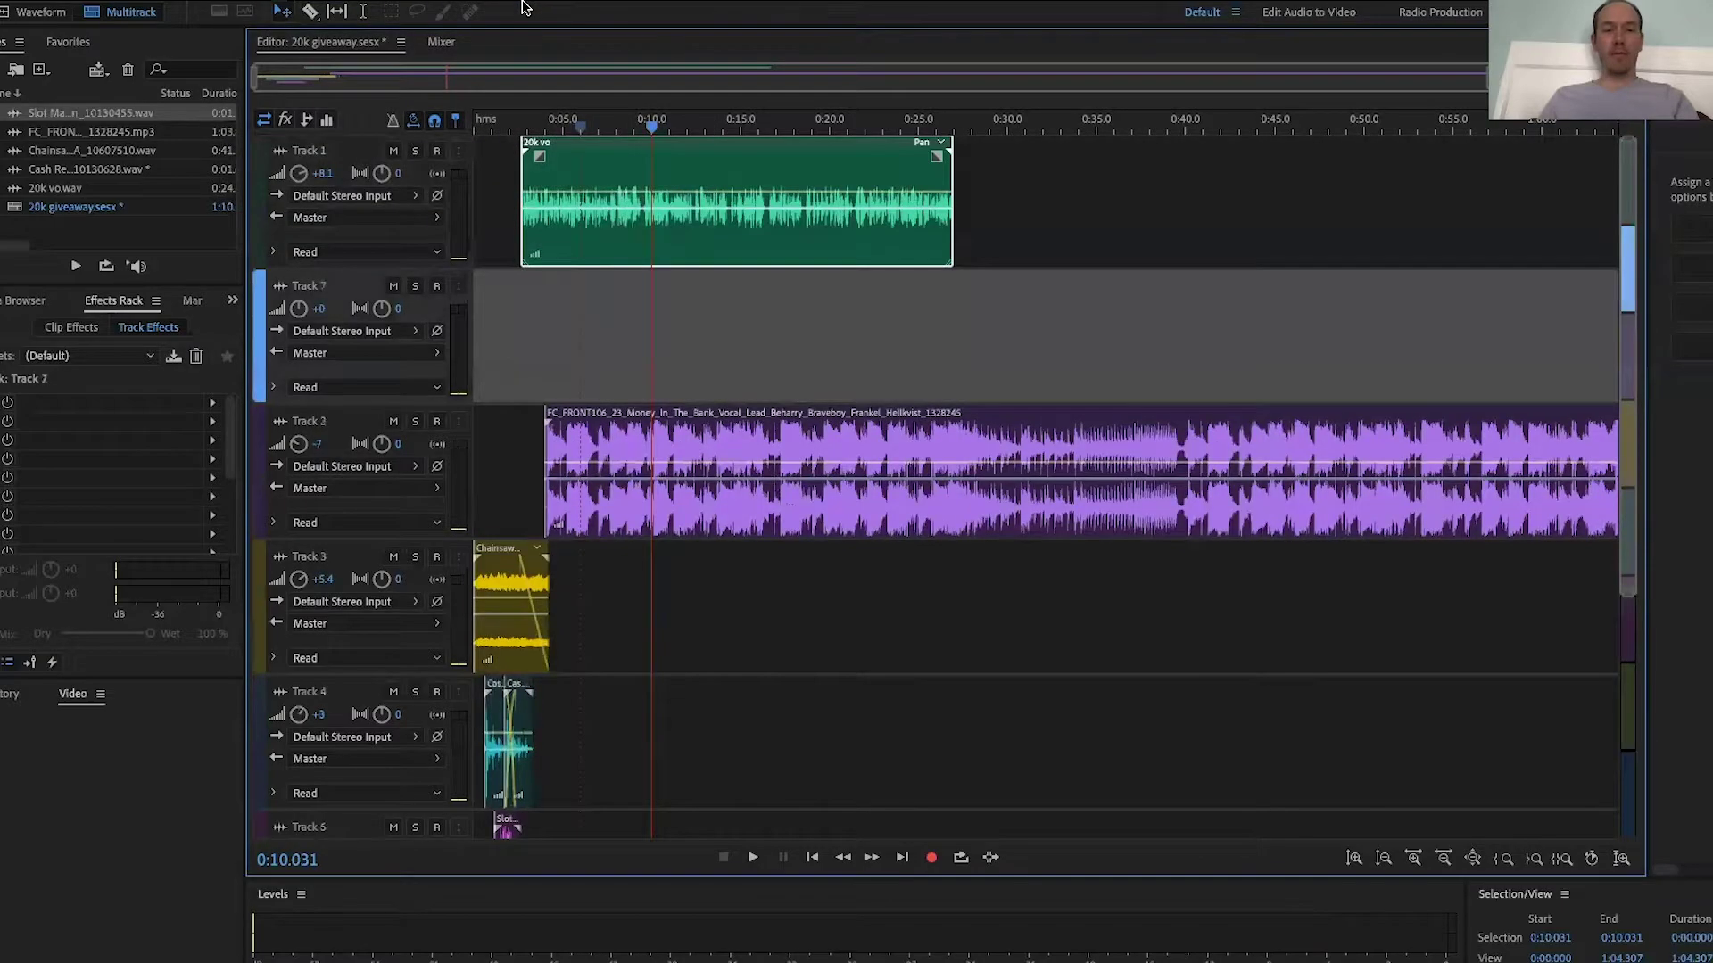
Step: Play the 20k vo clip on Track 1 from its start to about 0:06 to find the first split point
click(542, 221)
scroll(542, 221, up, 10)
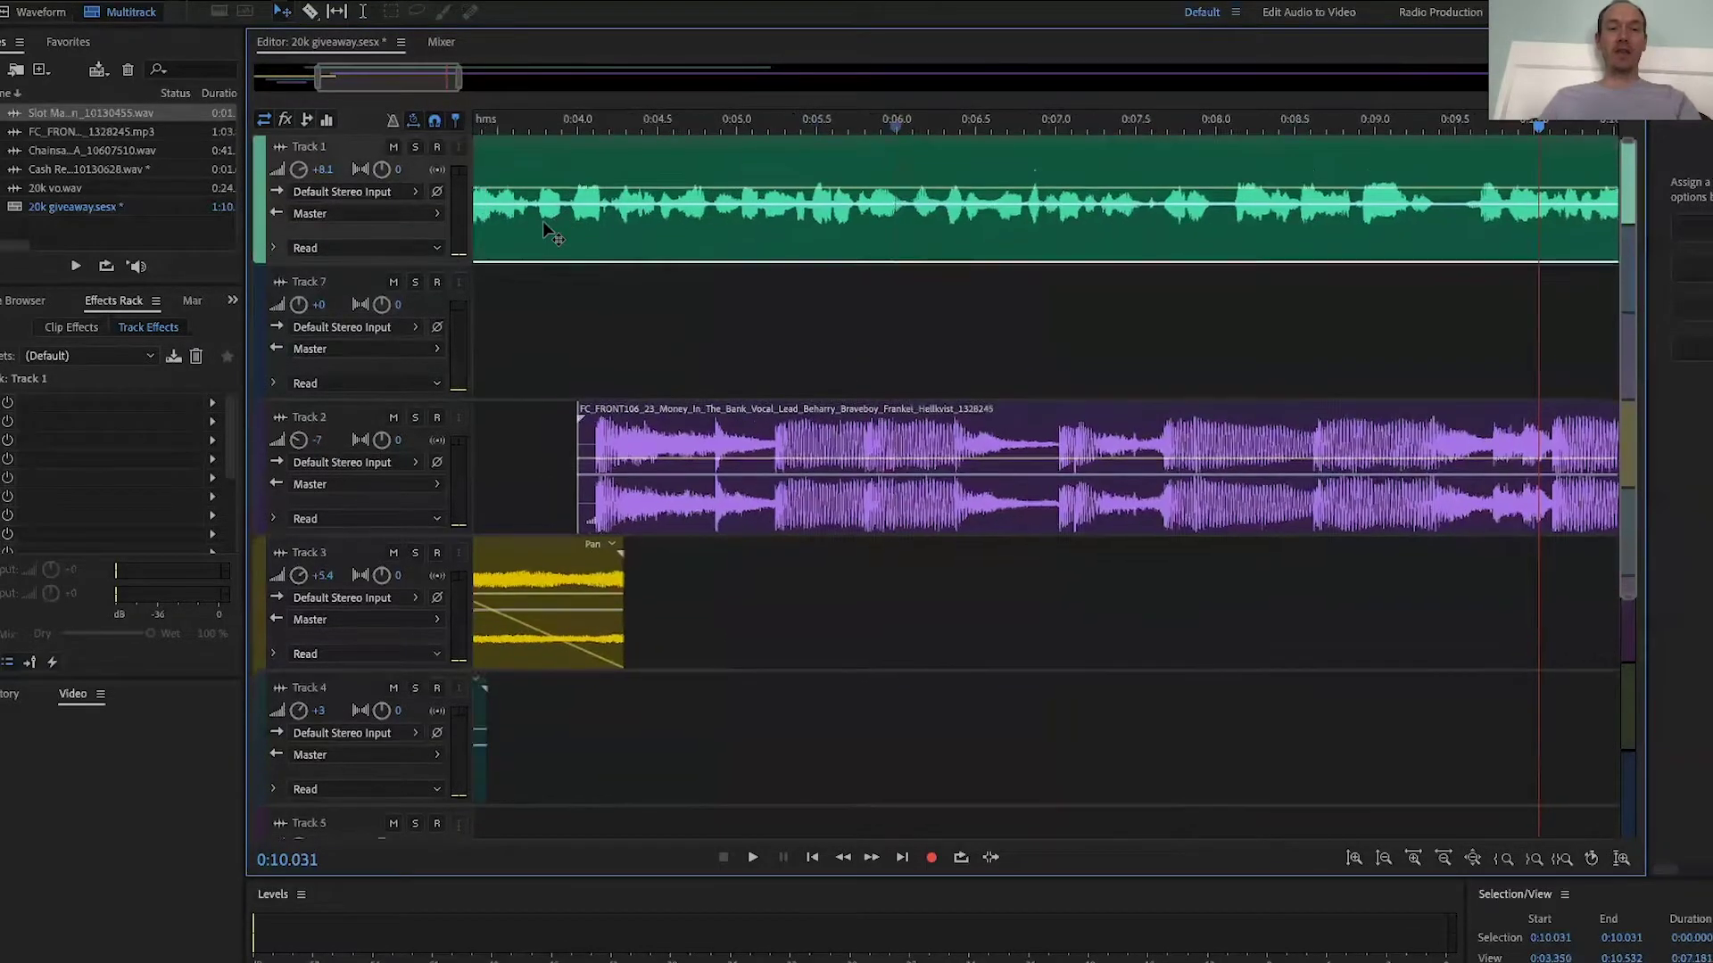
scroll(542, 221, left, 5)
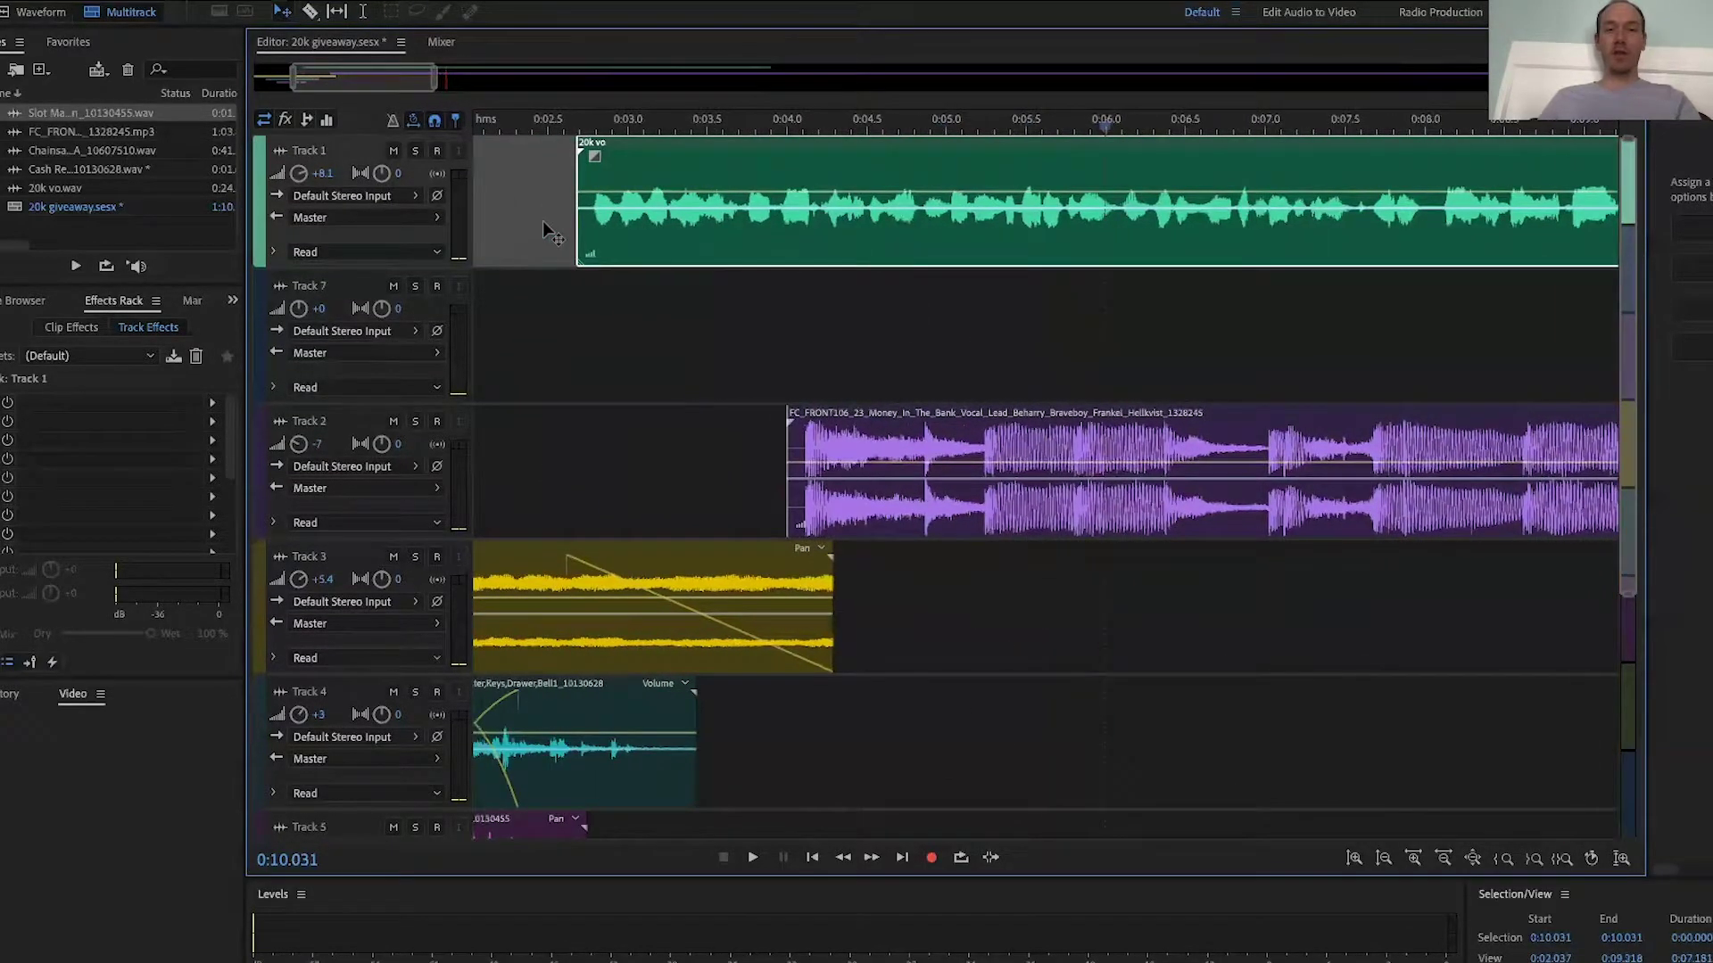
scroll(542, 221, right, 1)
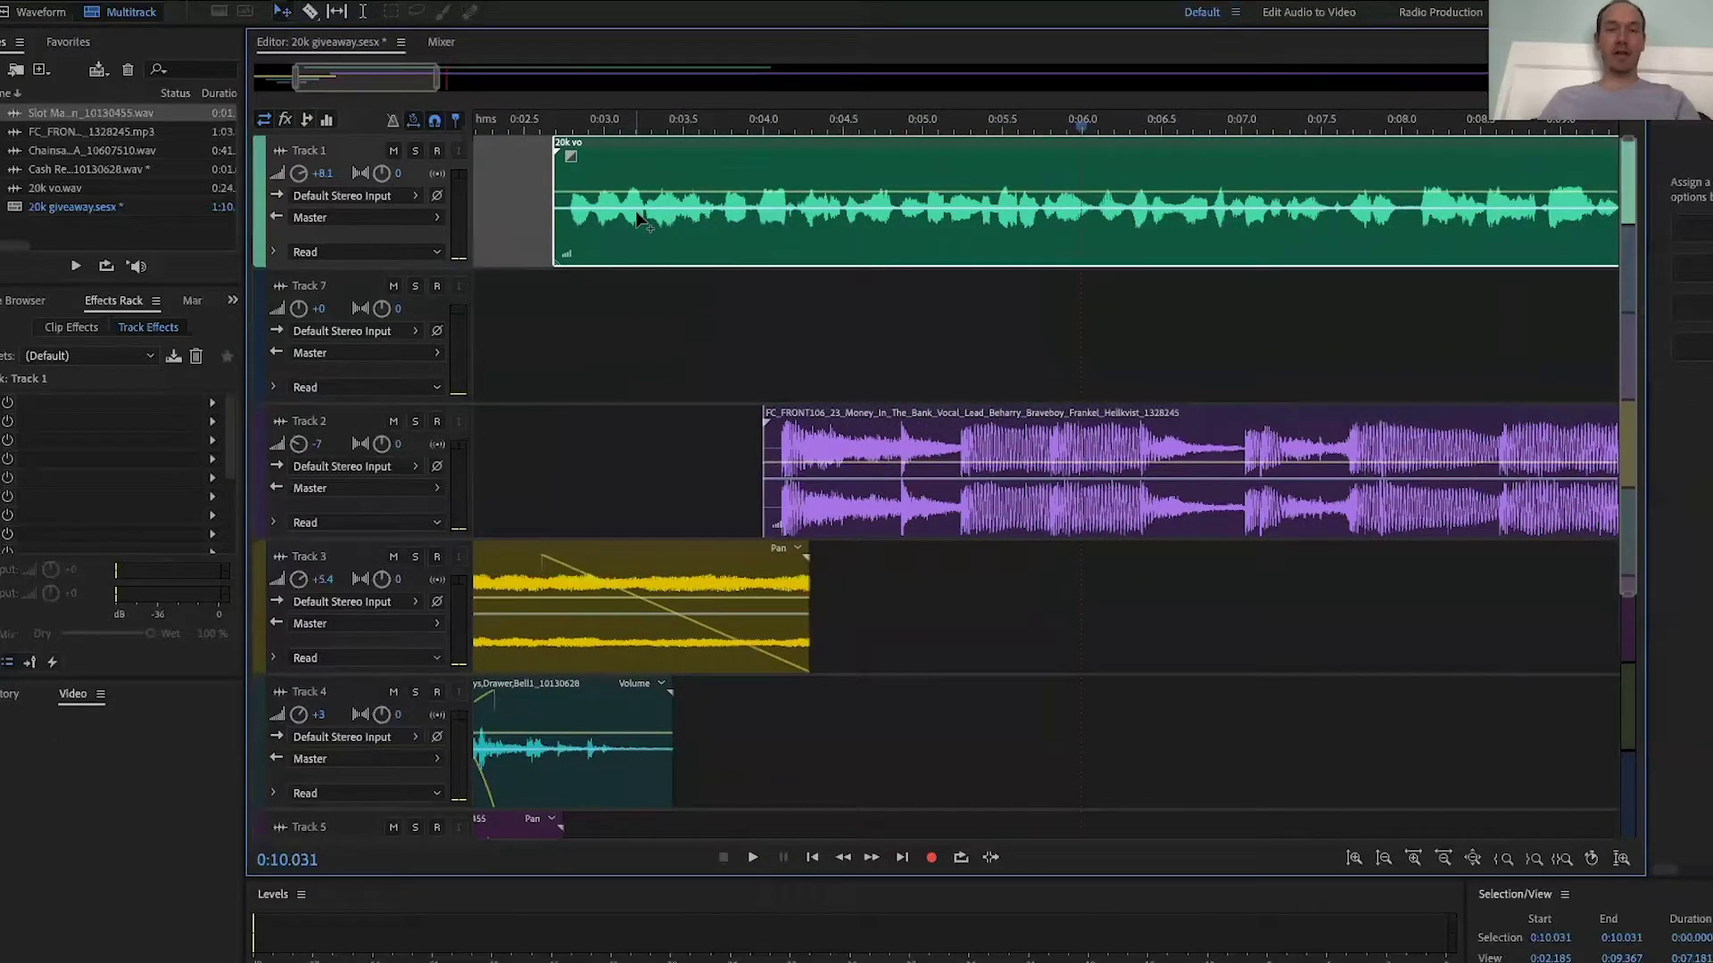
scroll(640, 218, right, 8)
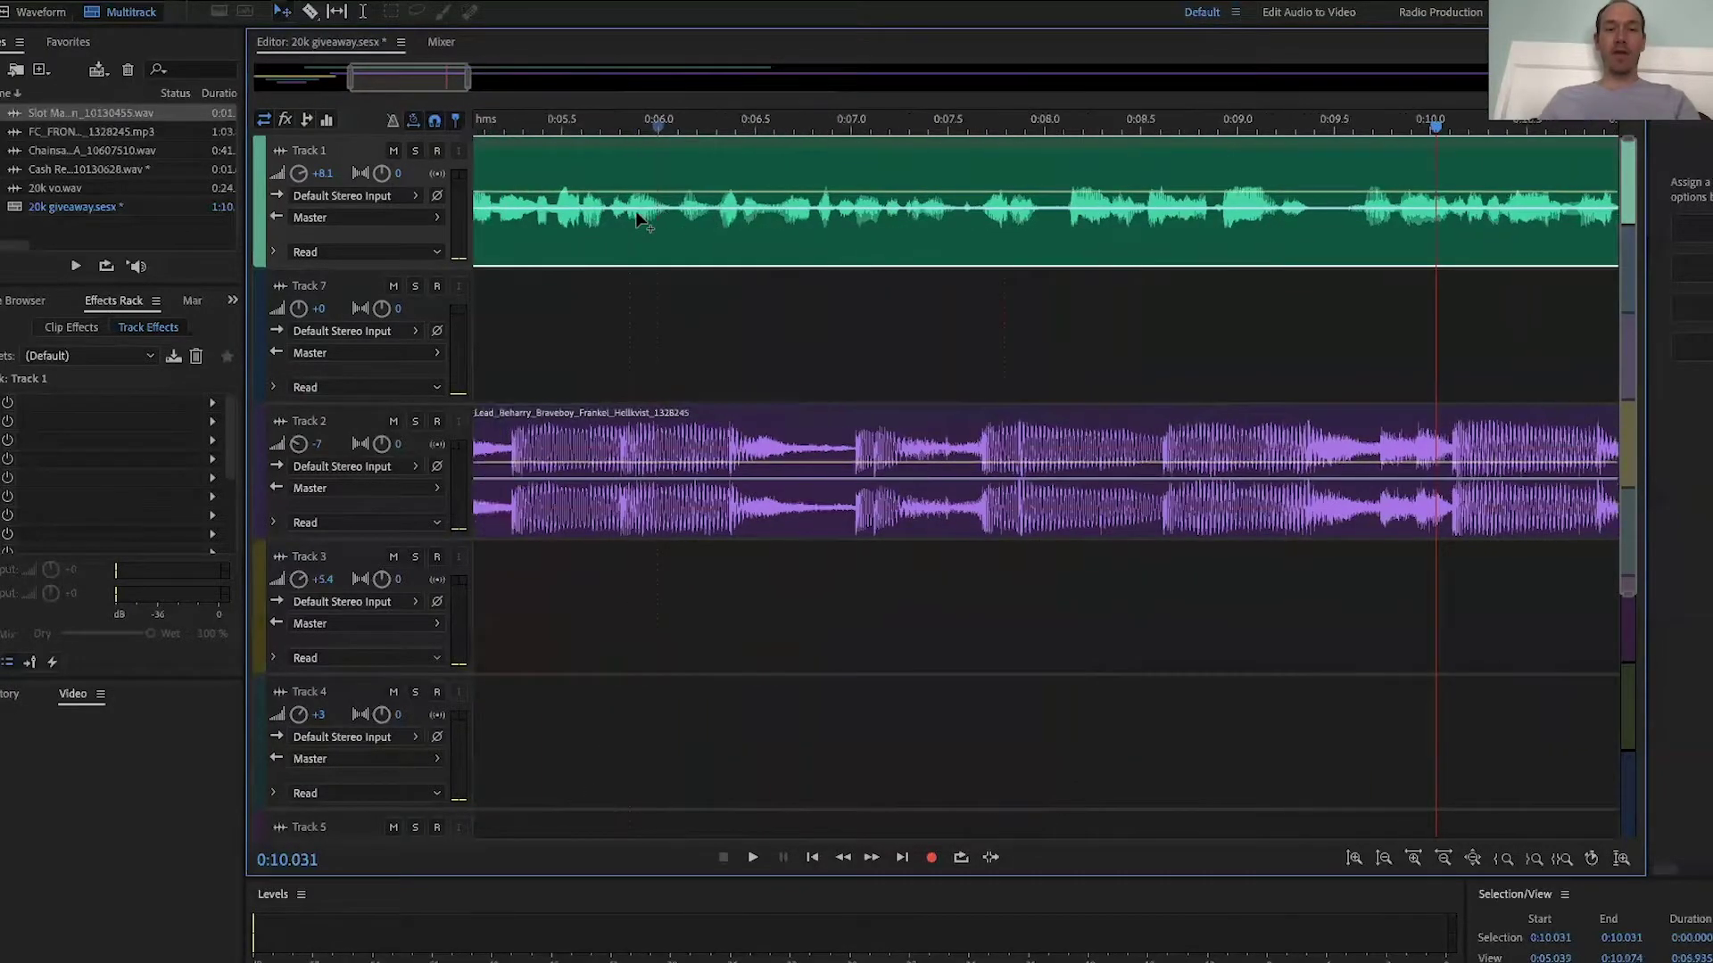
scroll(640, 218, left, 8)
scroll(635, 211, left, 1)
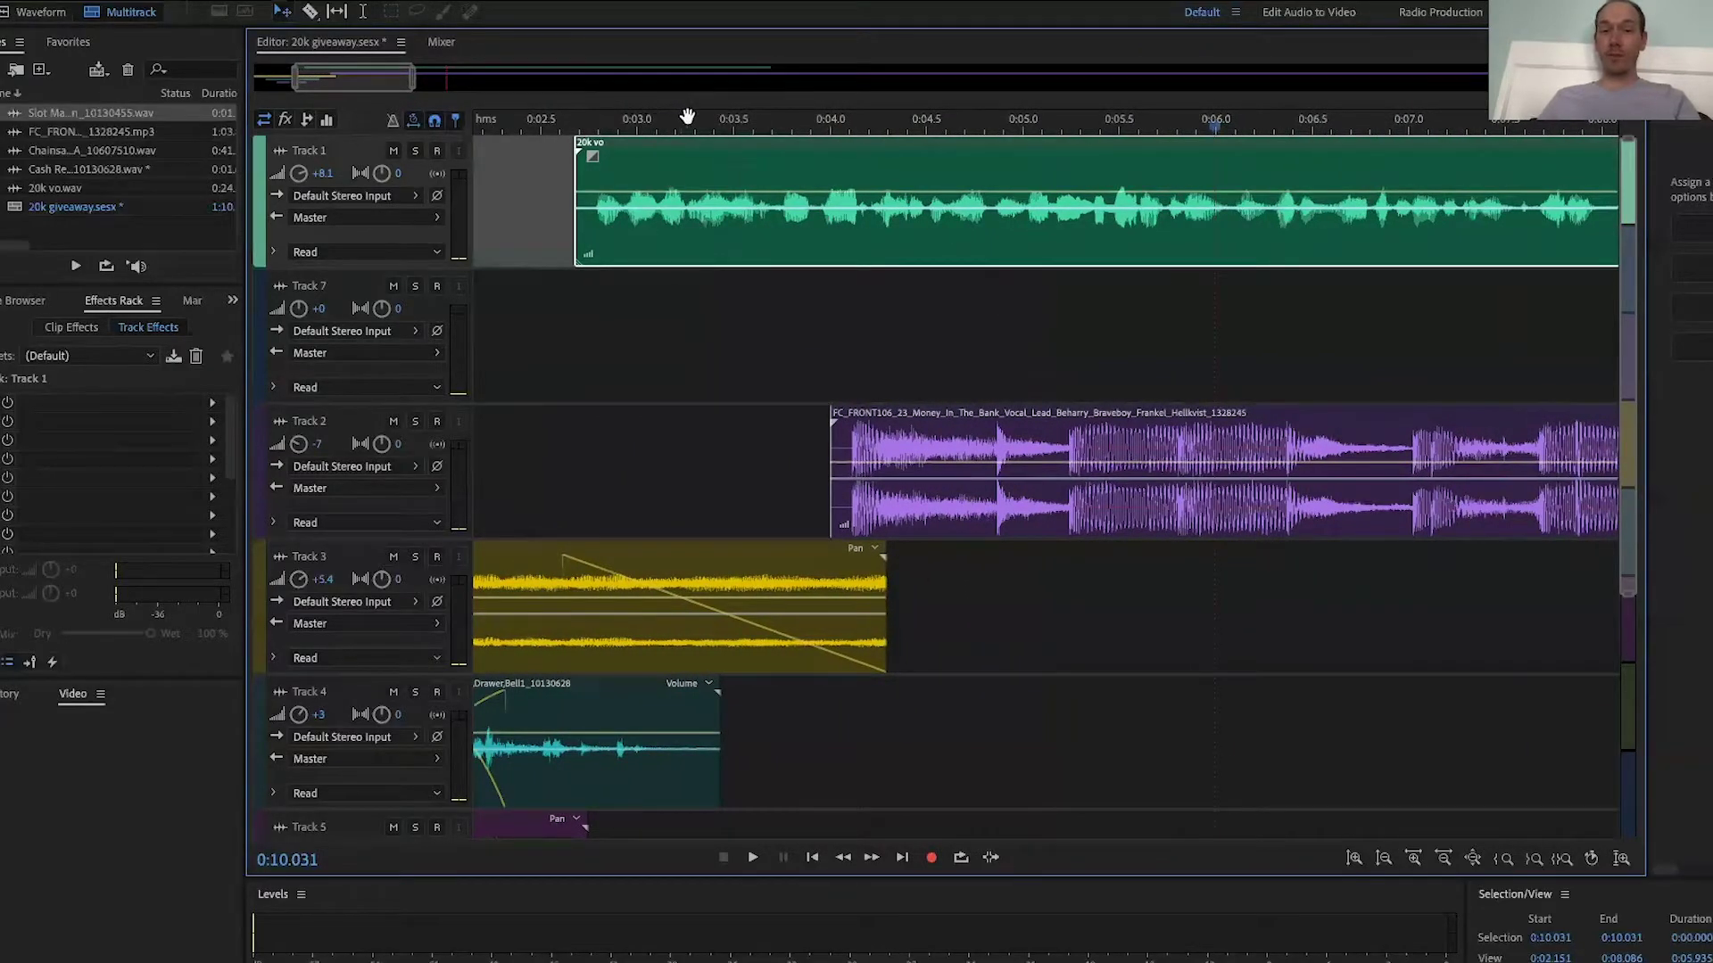
drag(700, 128, 768, 119)
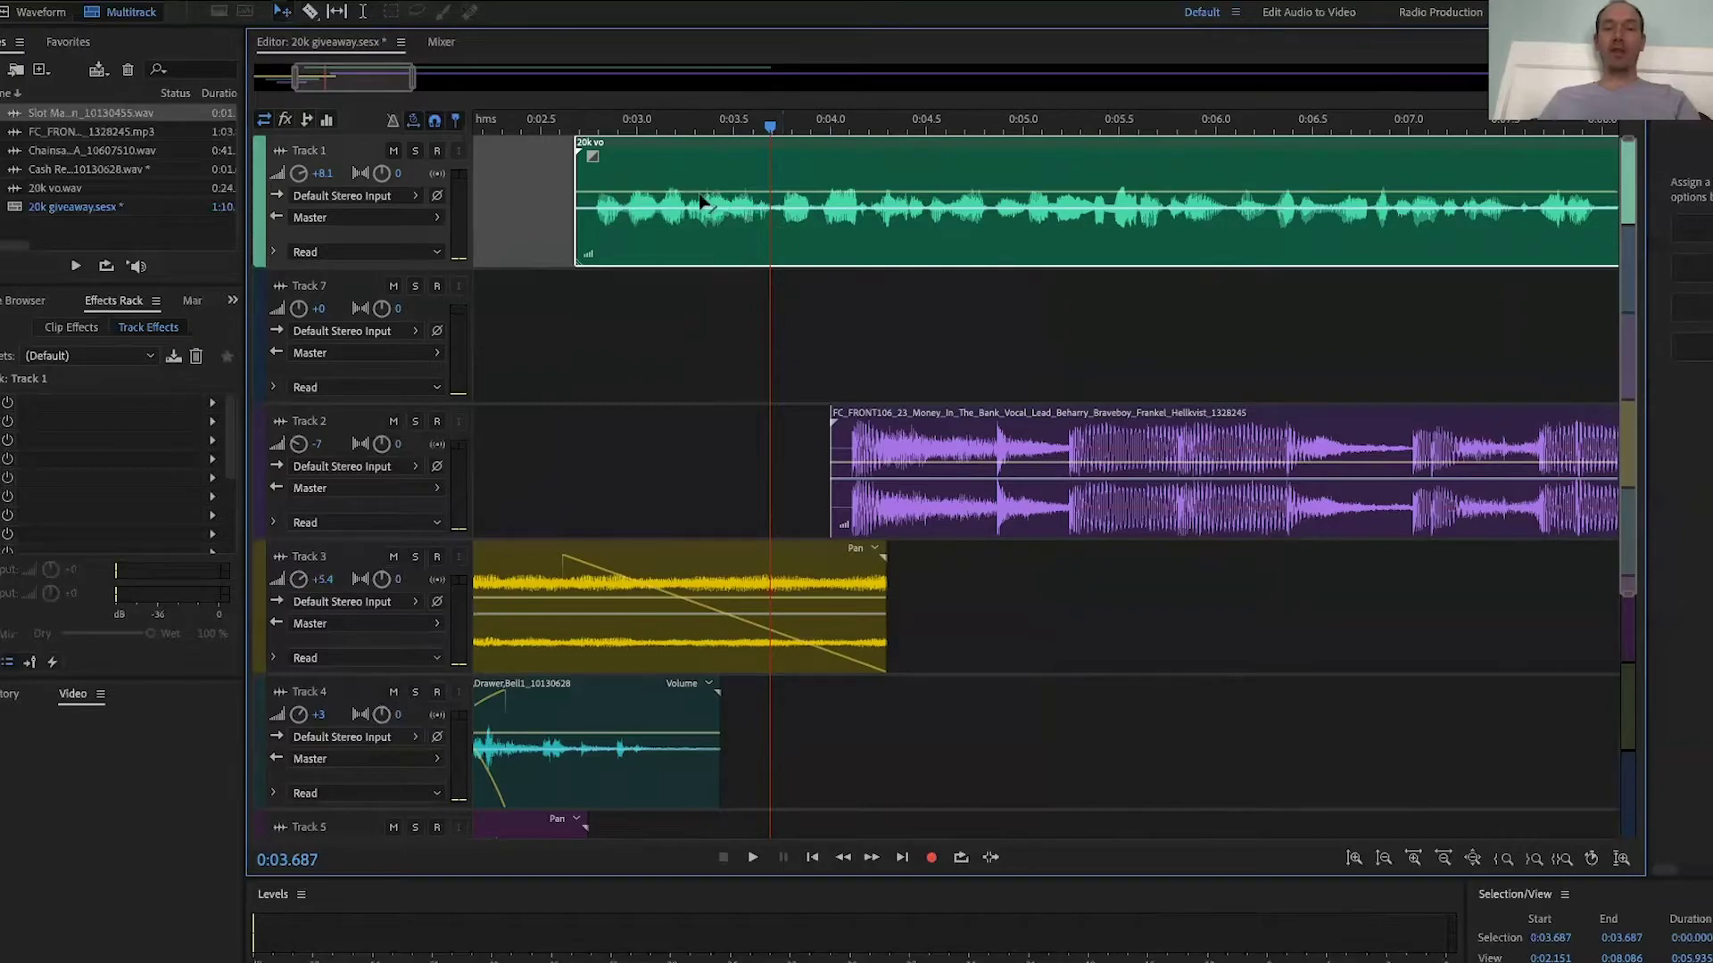
click(587, 127)
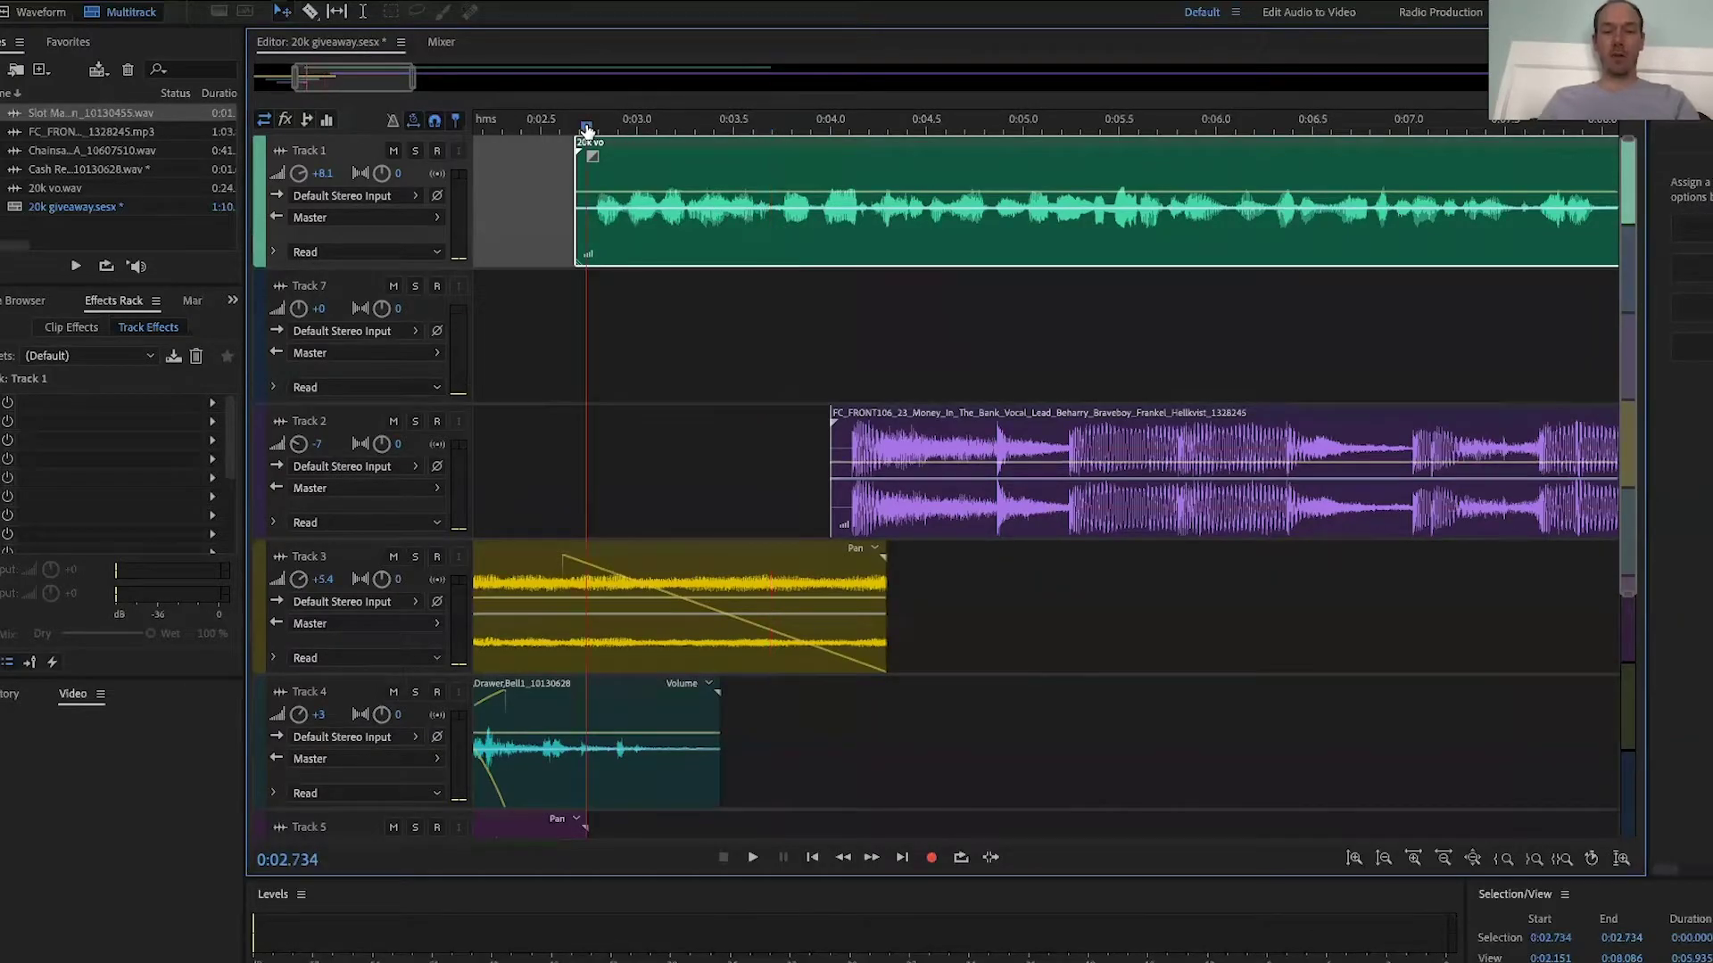
key(space)
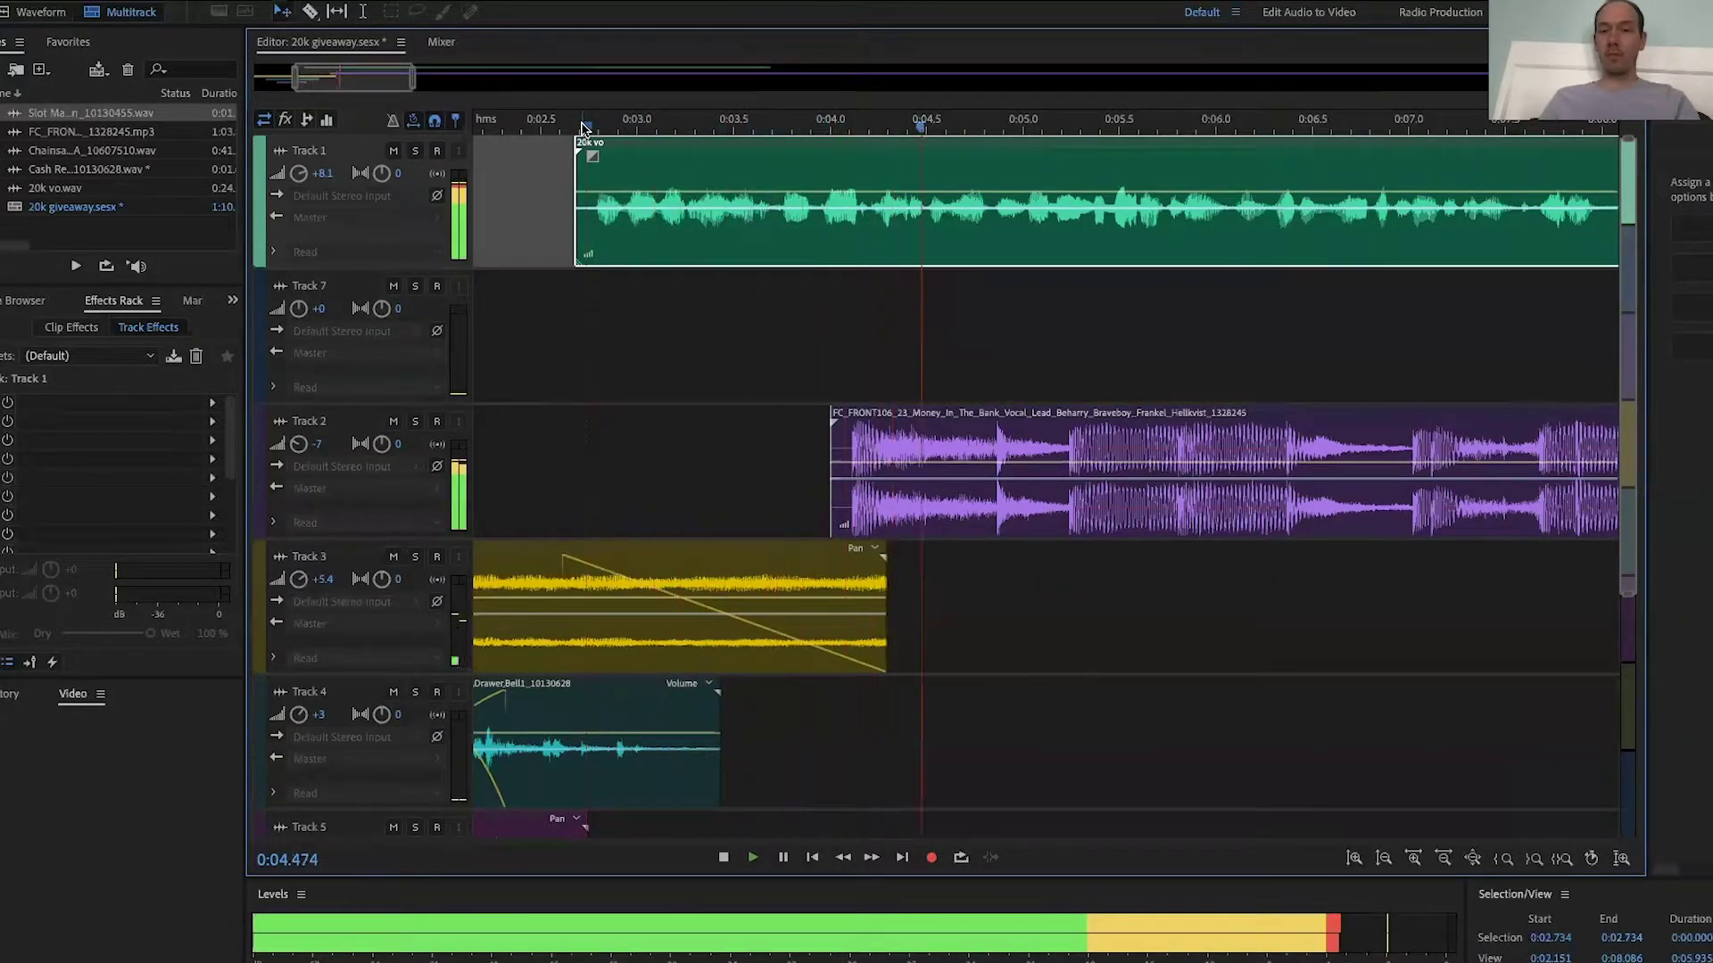
key(space)
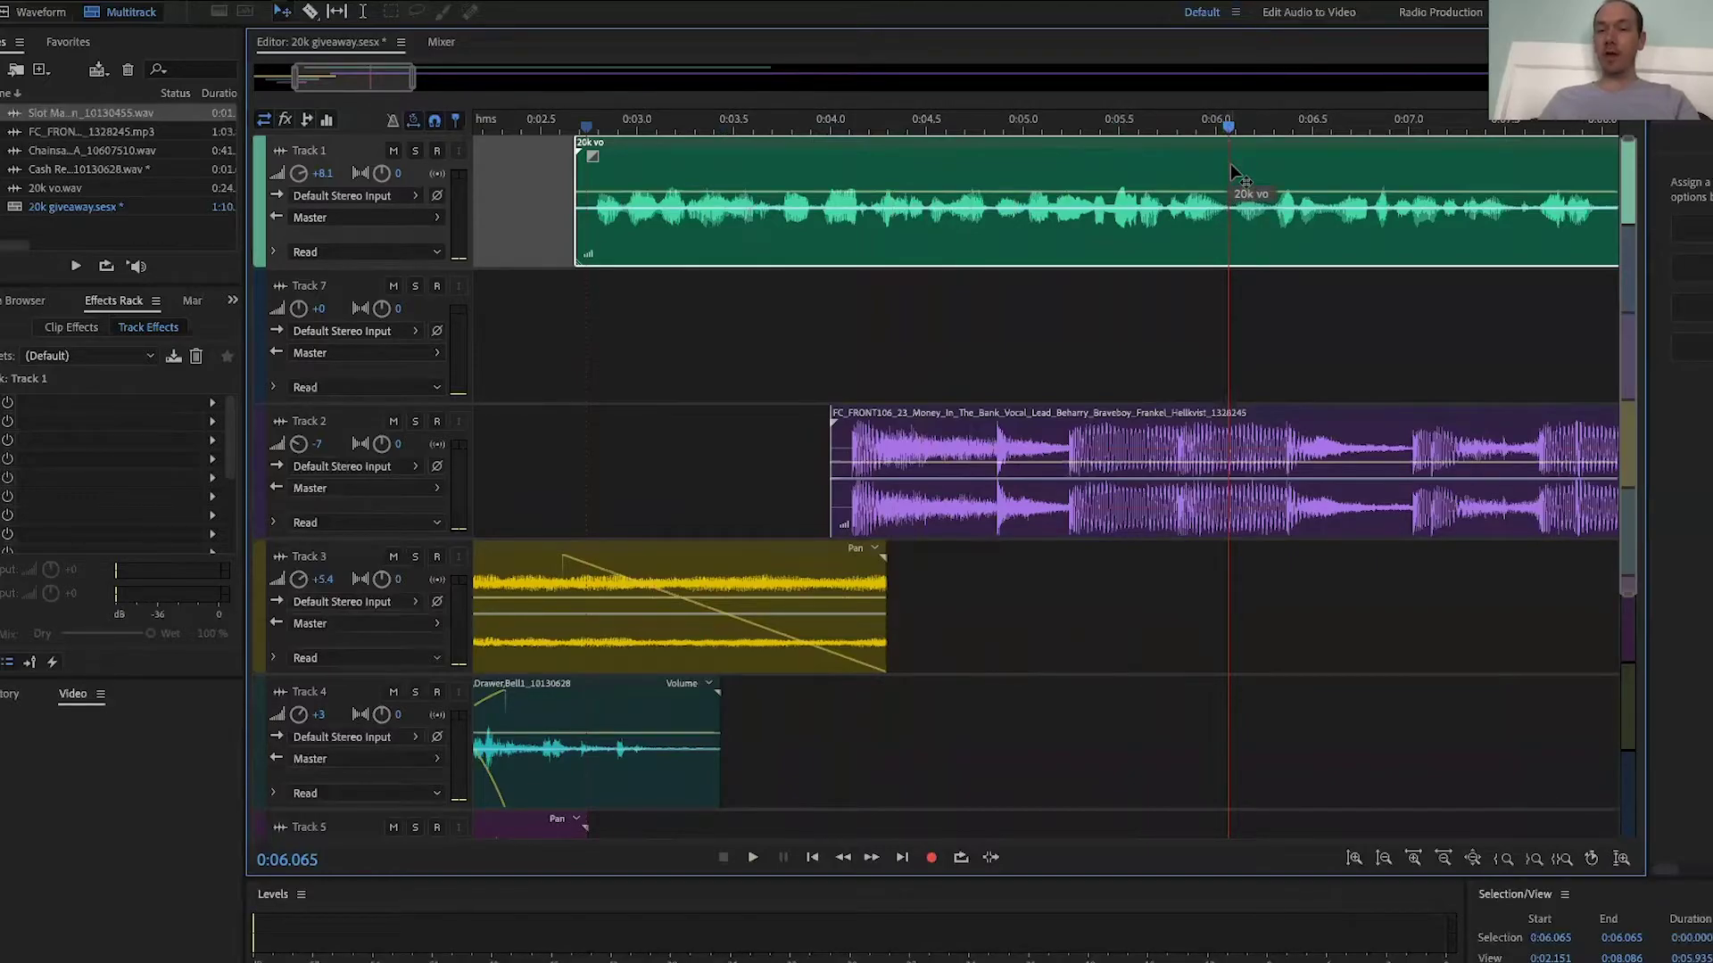
Step: Split the 20k vo clip at 0:06.073 and move the second part to Track 7, slightly earlier so it overlaps the first part
click(1231, 128)
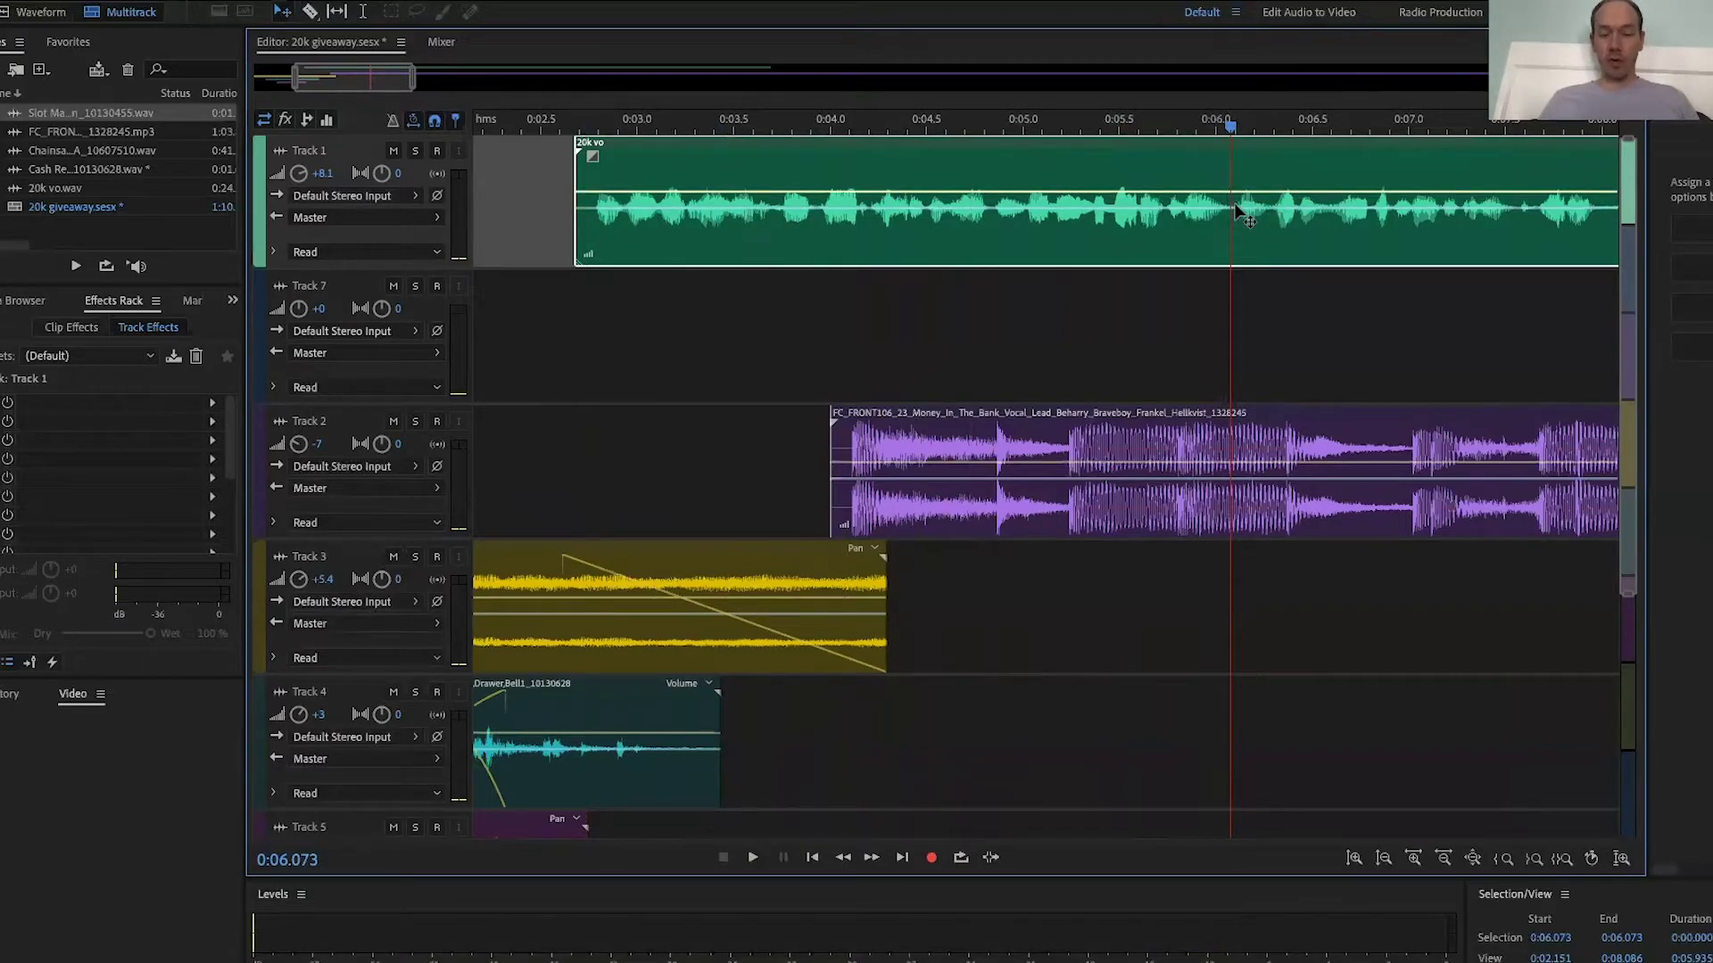
key(ctrl+k)
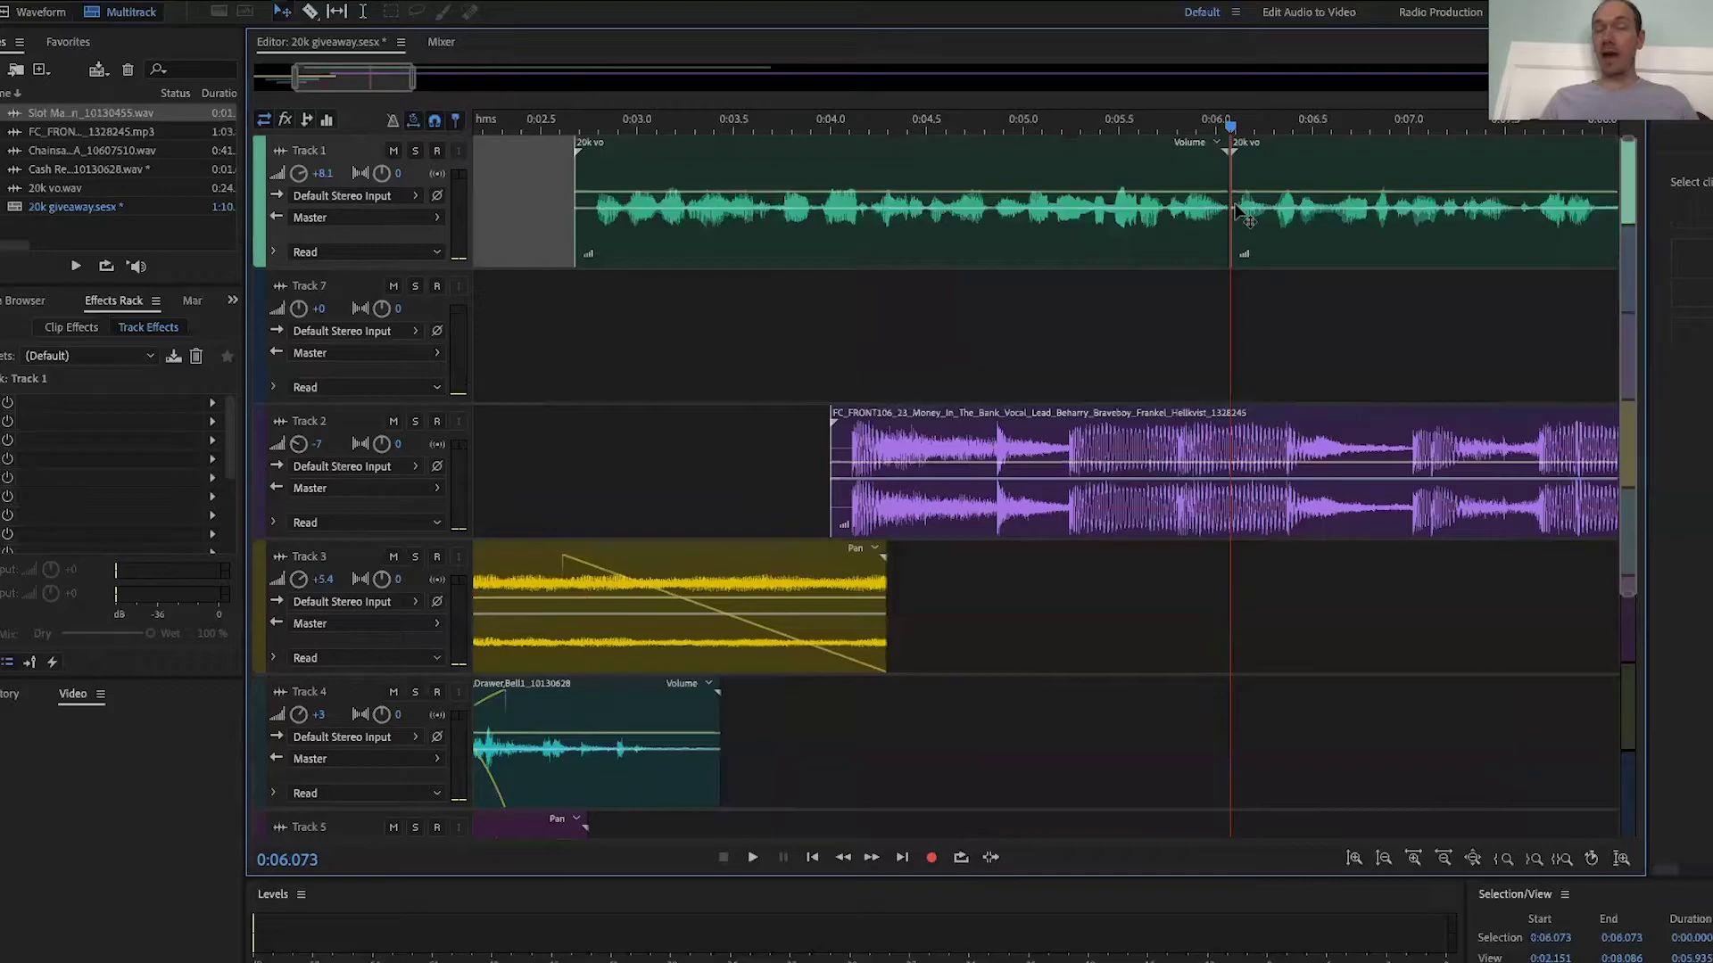
click(1183, 241)
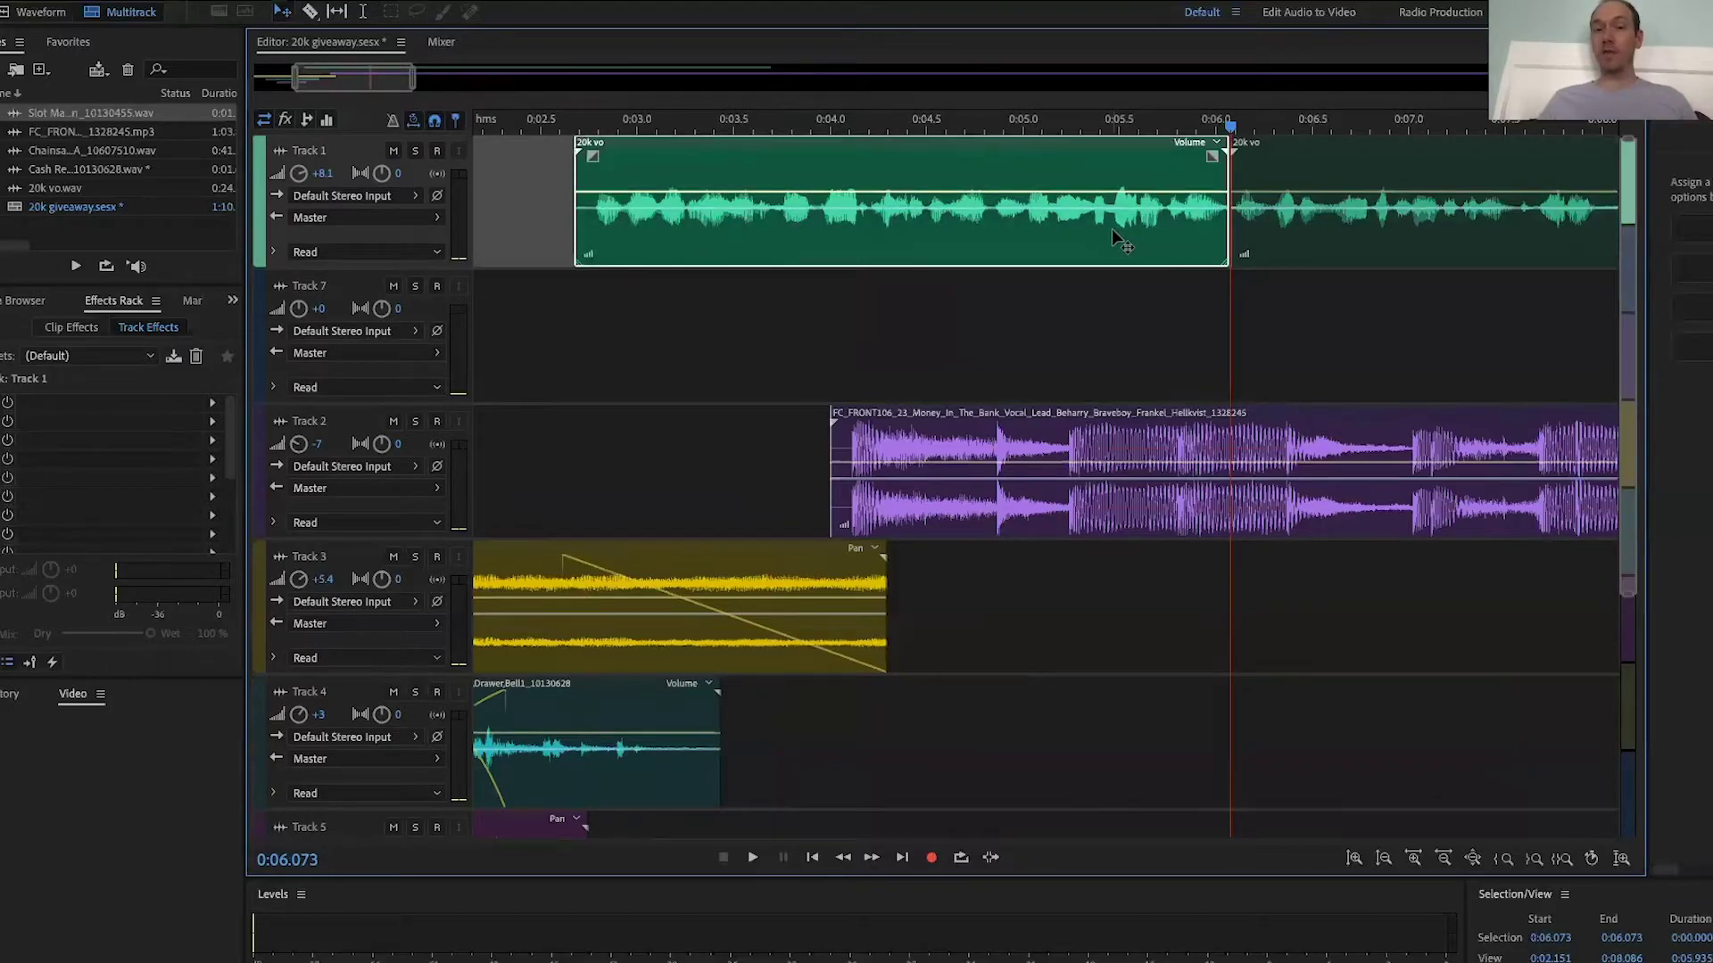
click(1311, 211)
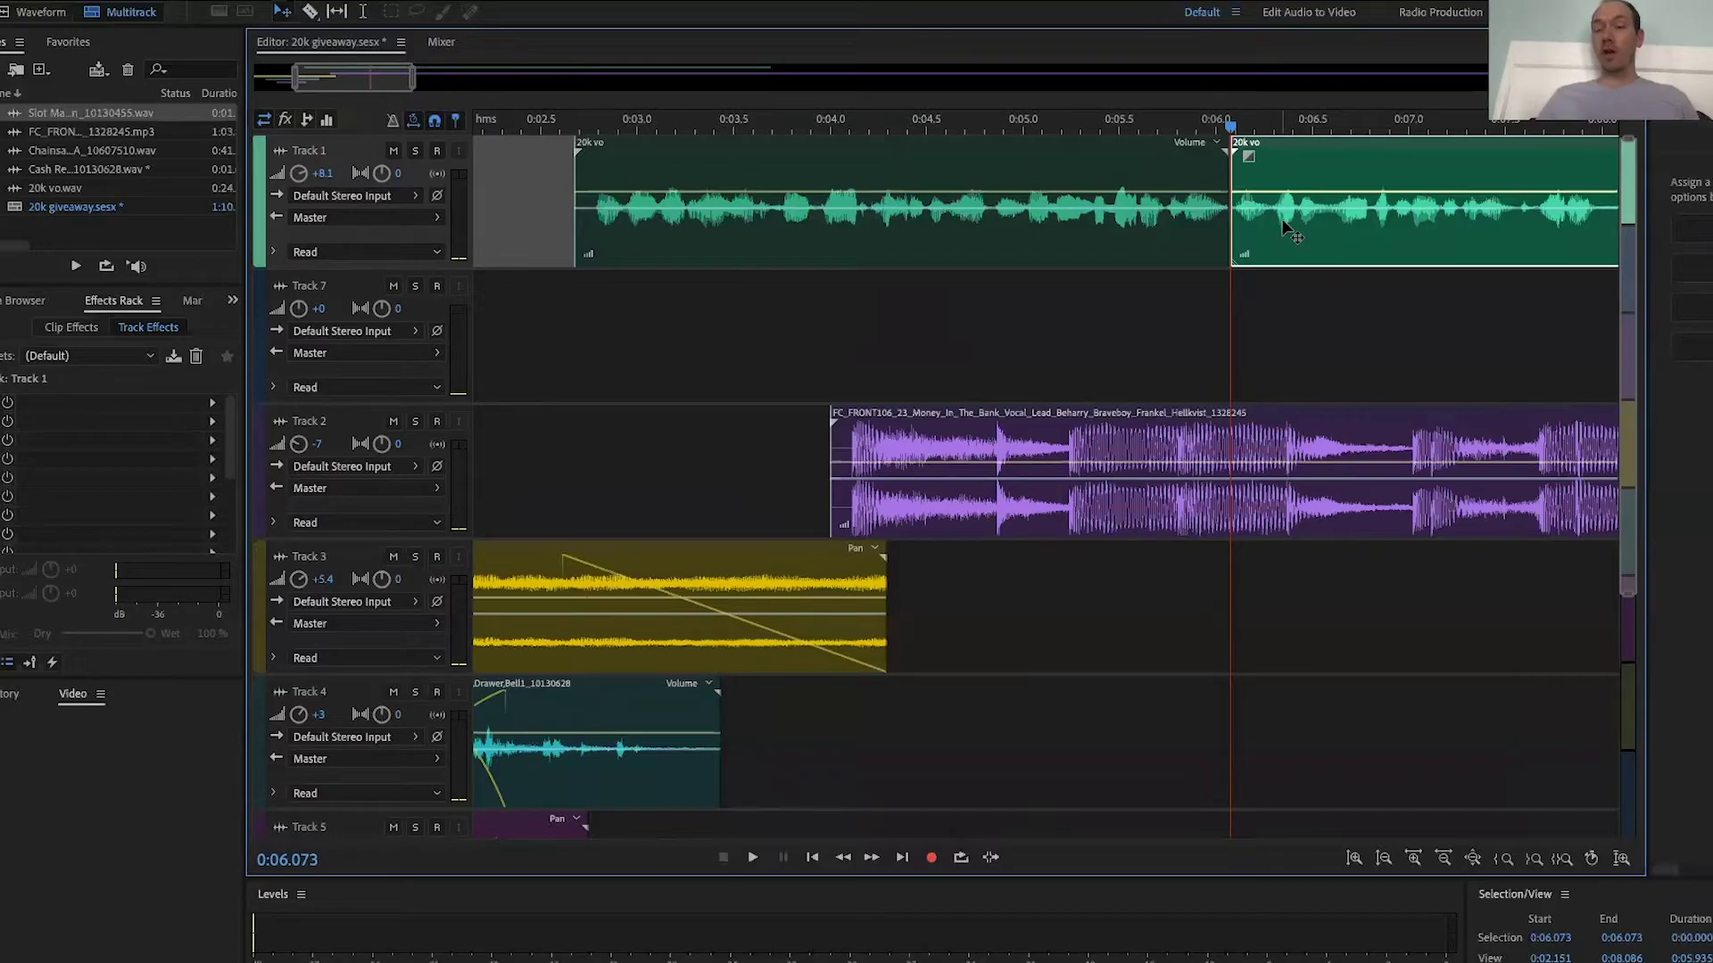
drag(1284, 221, 1266, 298)
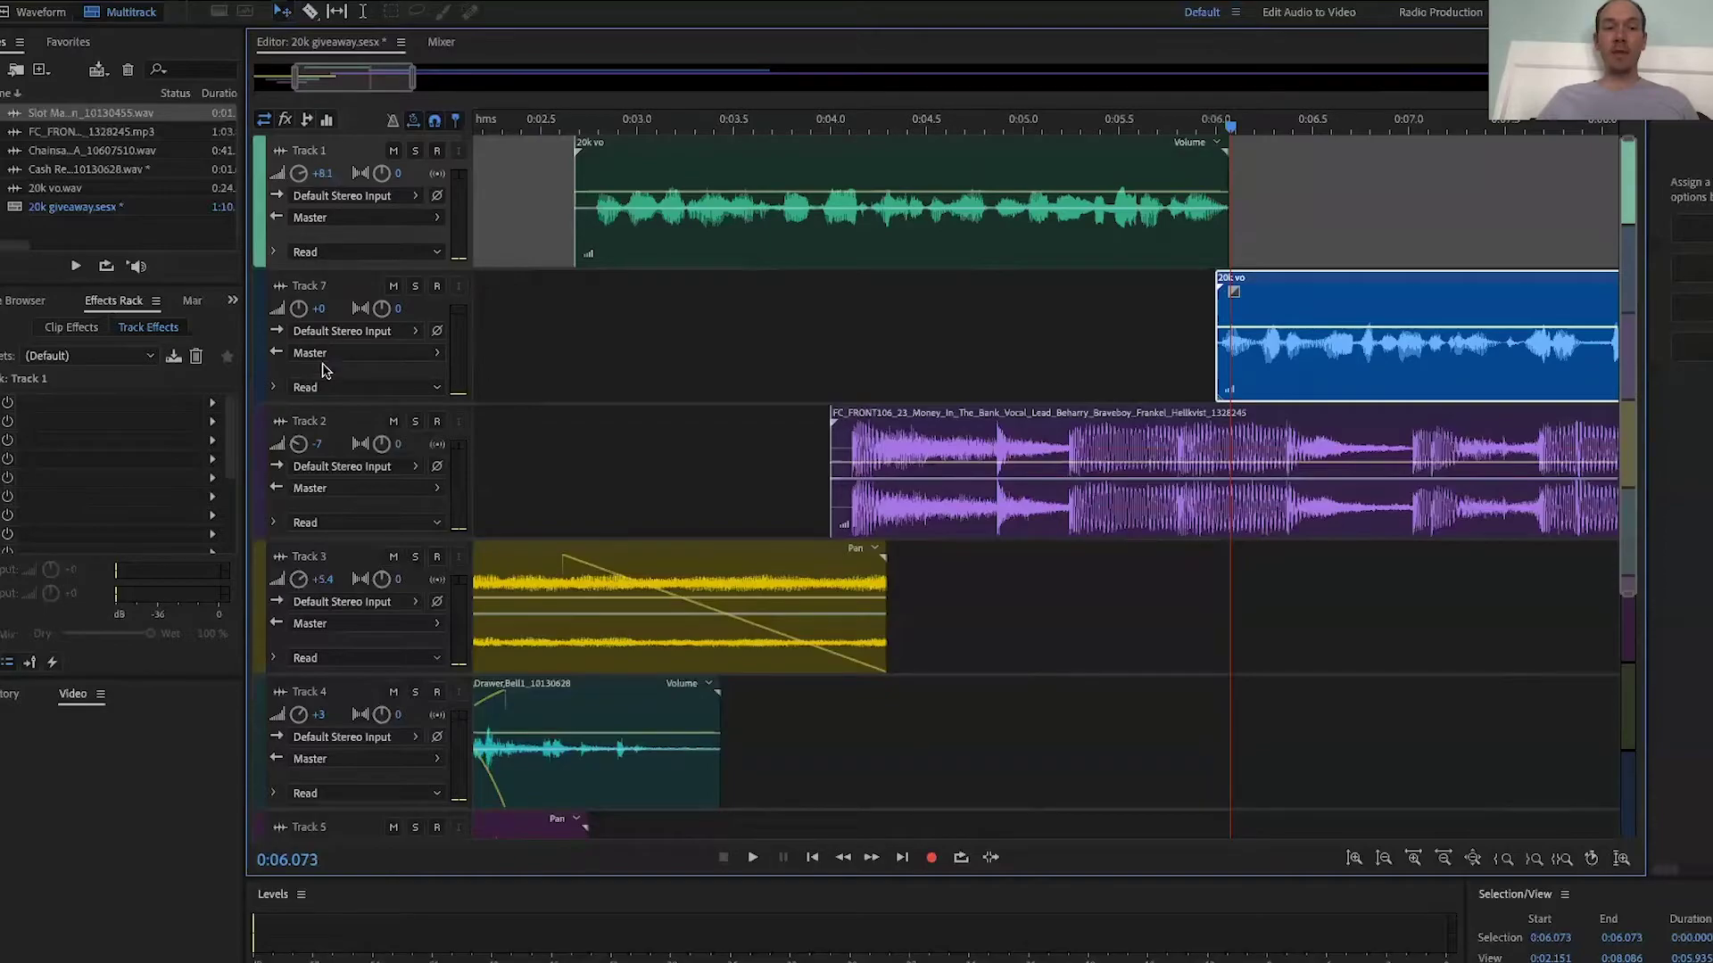
Step: Set the volume of Track 7 to +8
click(322, 309)
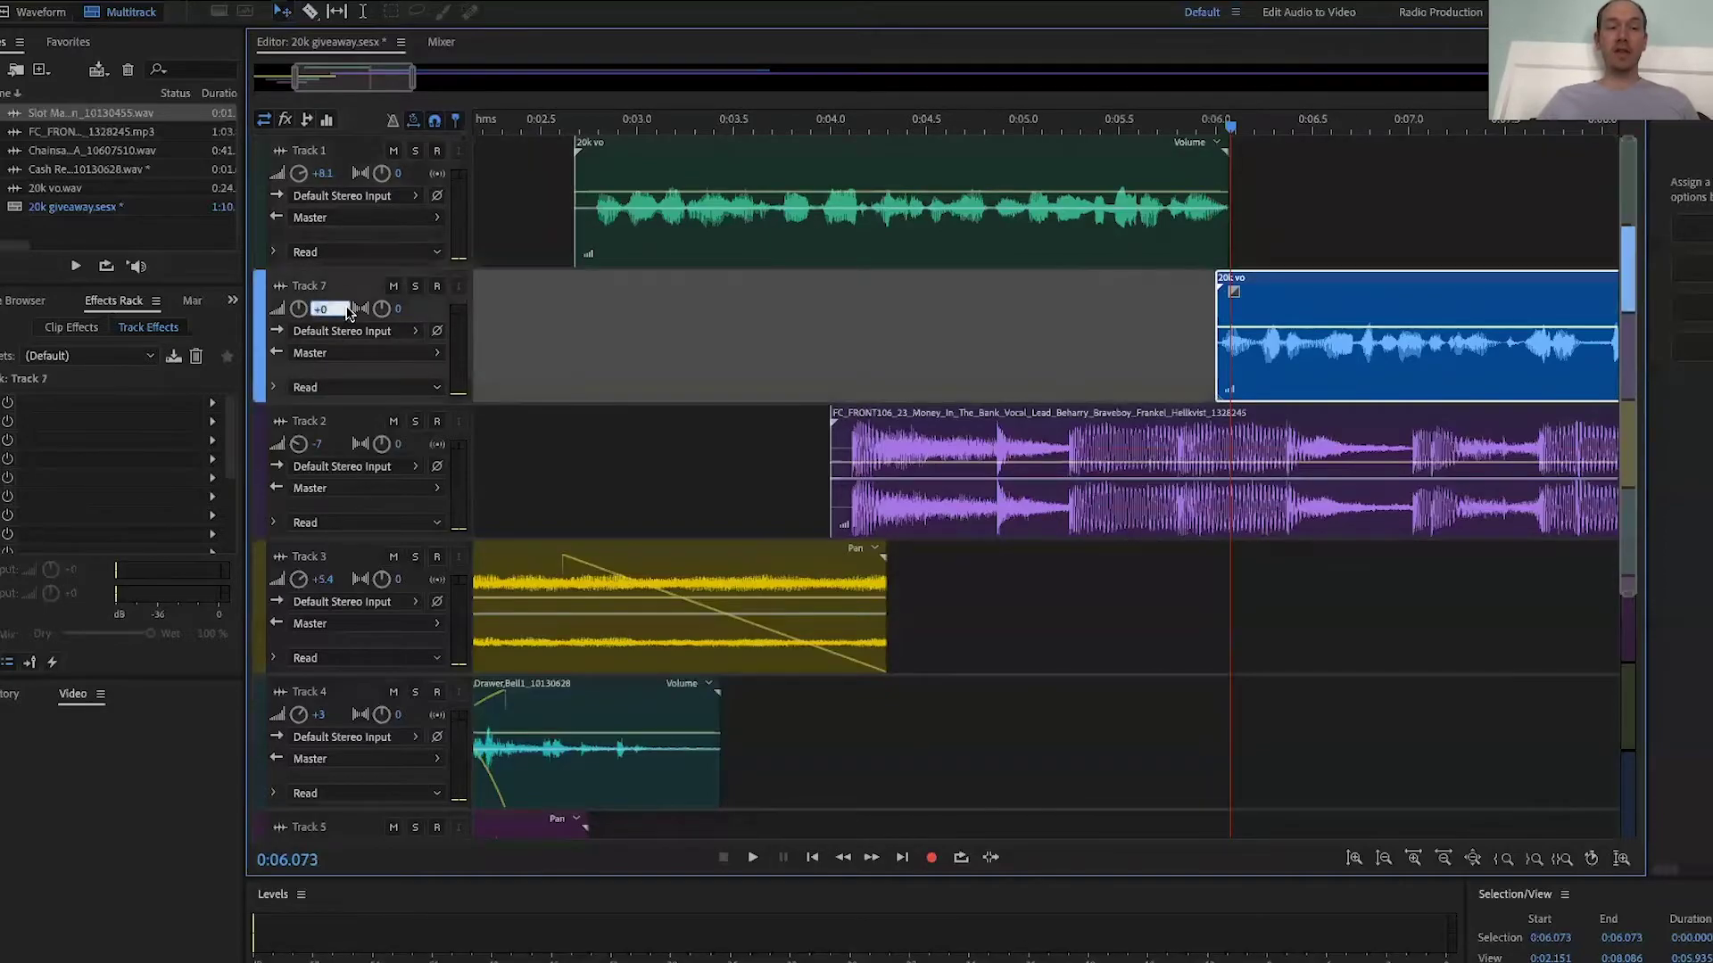
key(Return)
Step: Shift the Track 7 clip earlier to start at about 0:05.96, increasing its overlap with the Track 1 clip
scroll(1008, 300, down, 5)
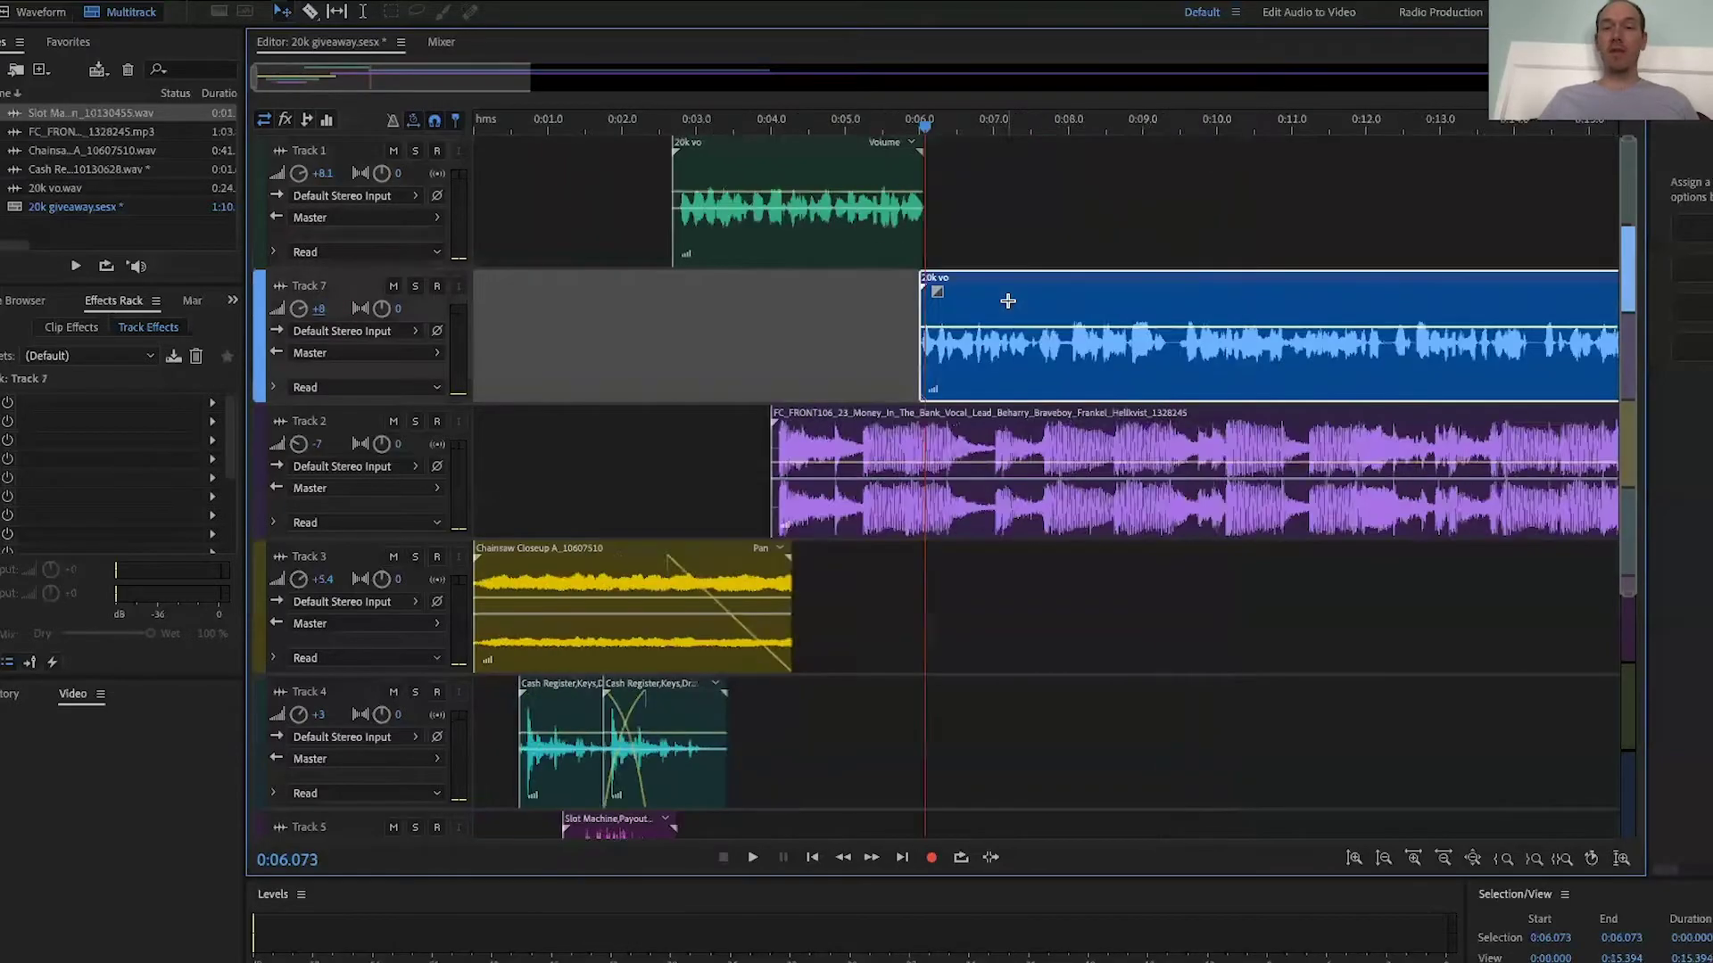
scroll(810, 331, up, 7)
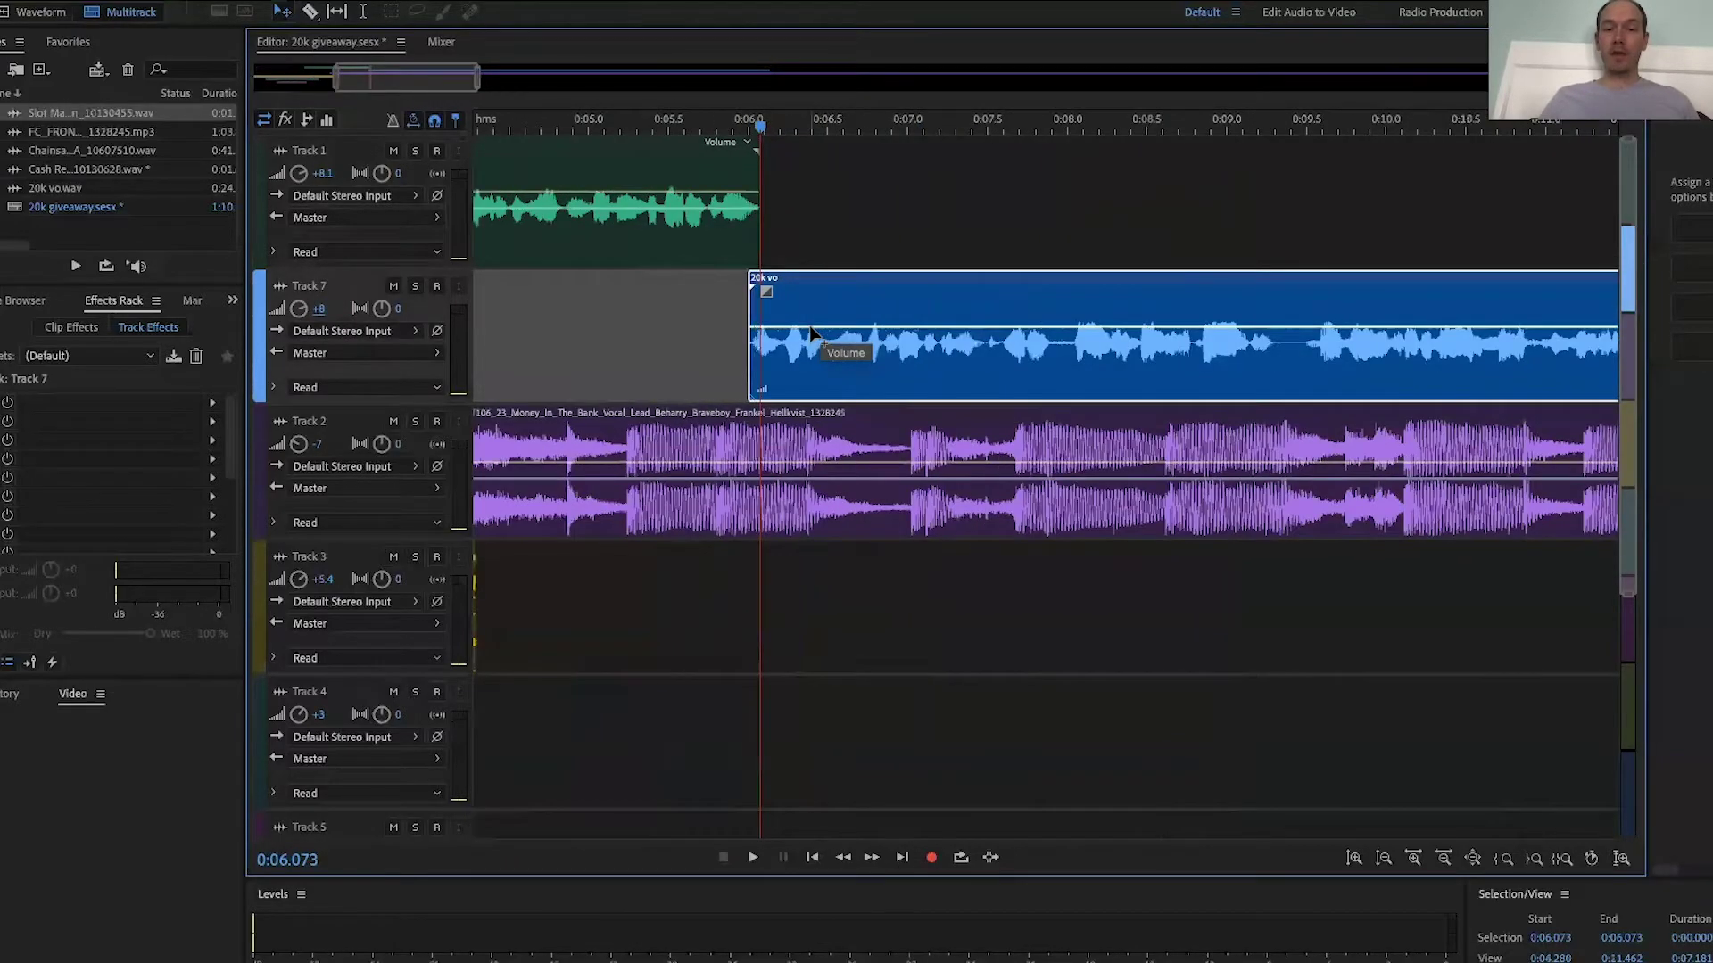
scroll(810, 331, left, 4)
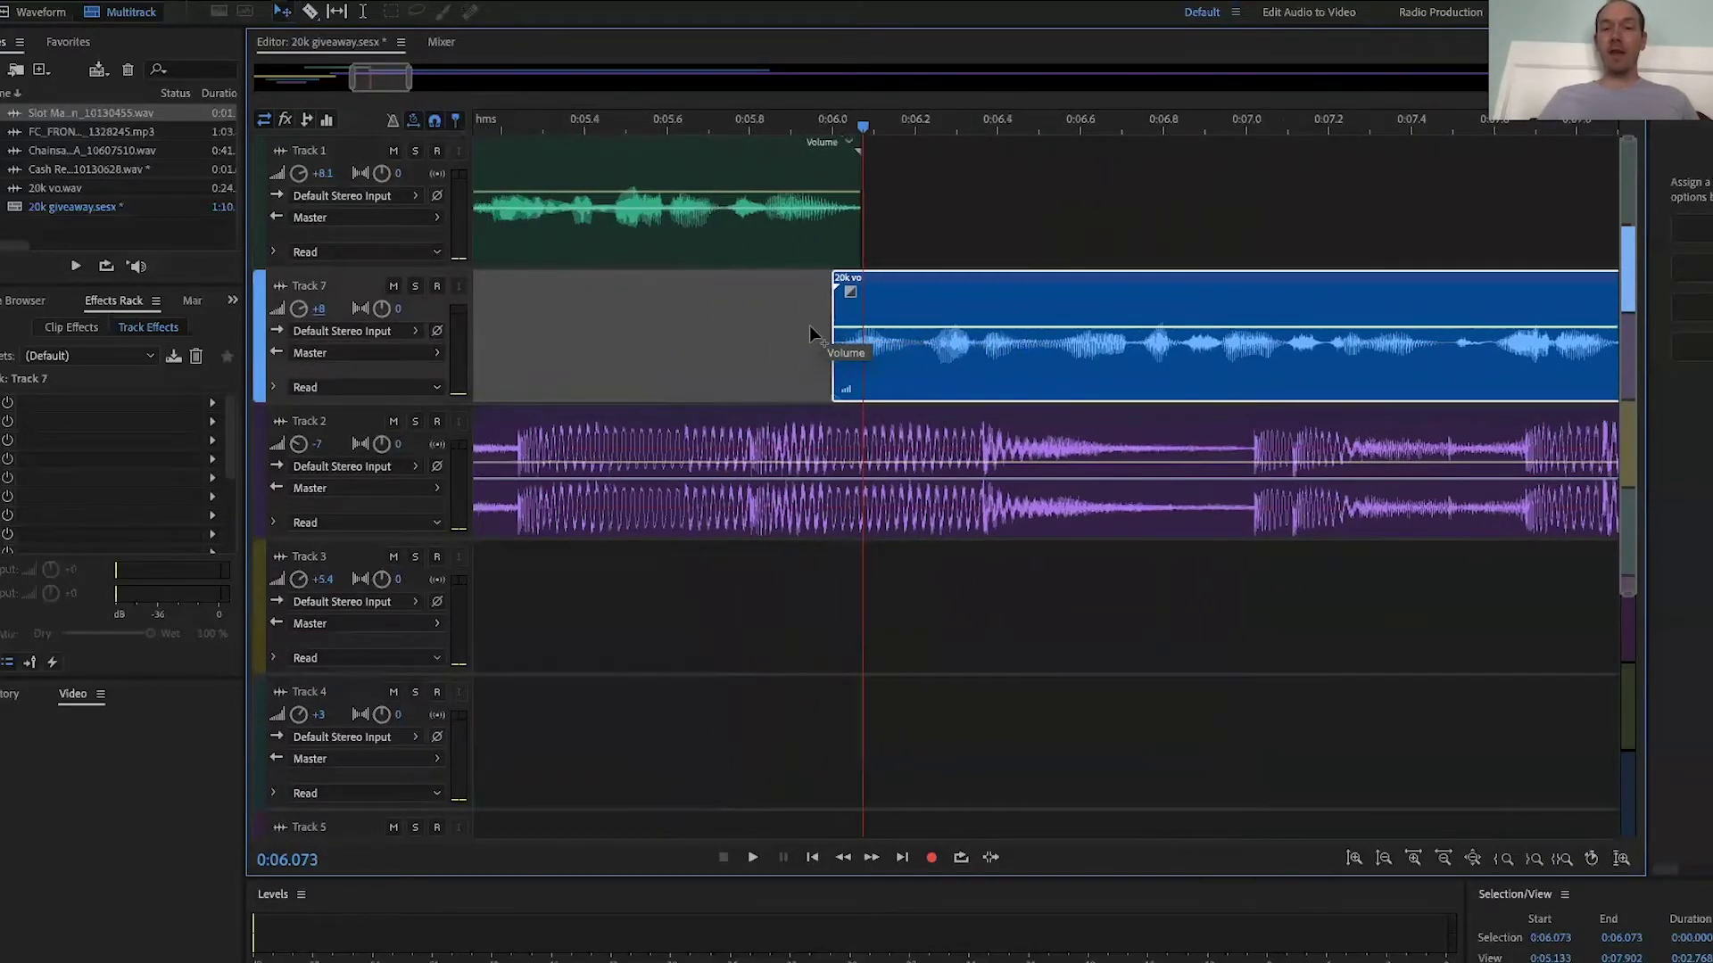
scroll(810, 325, down, 4)
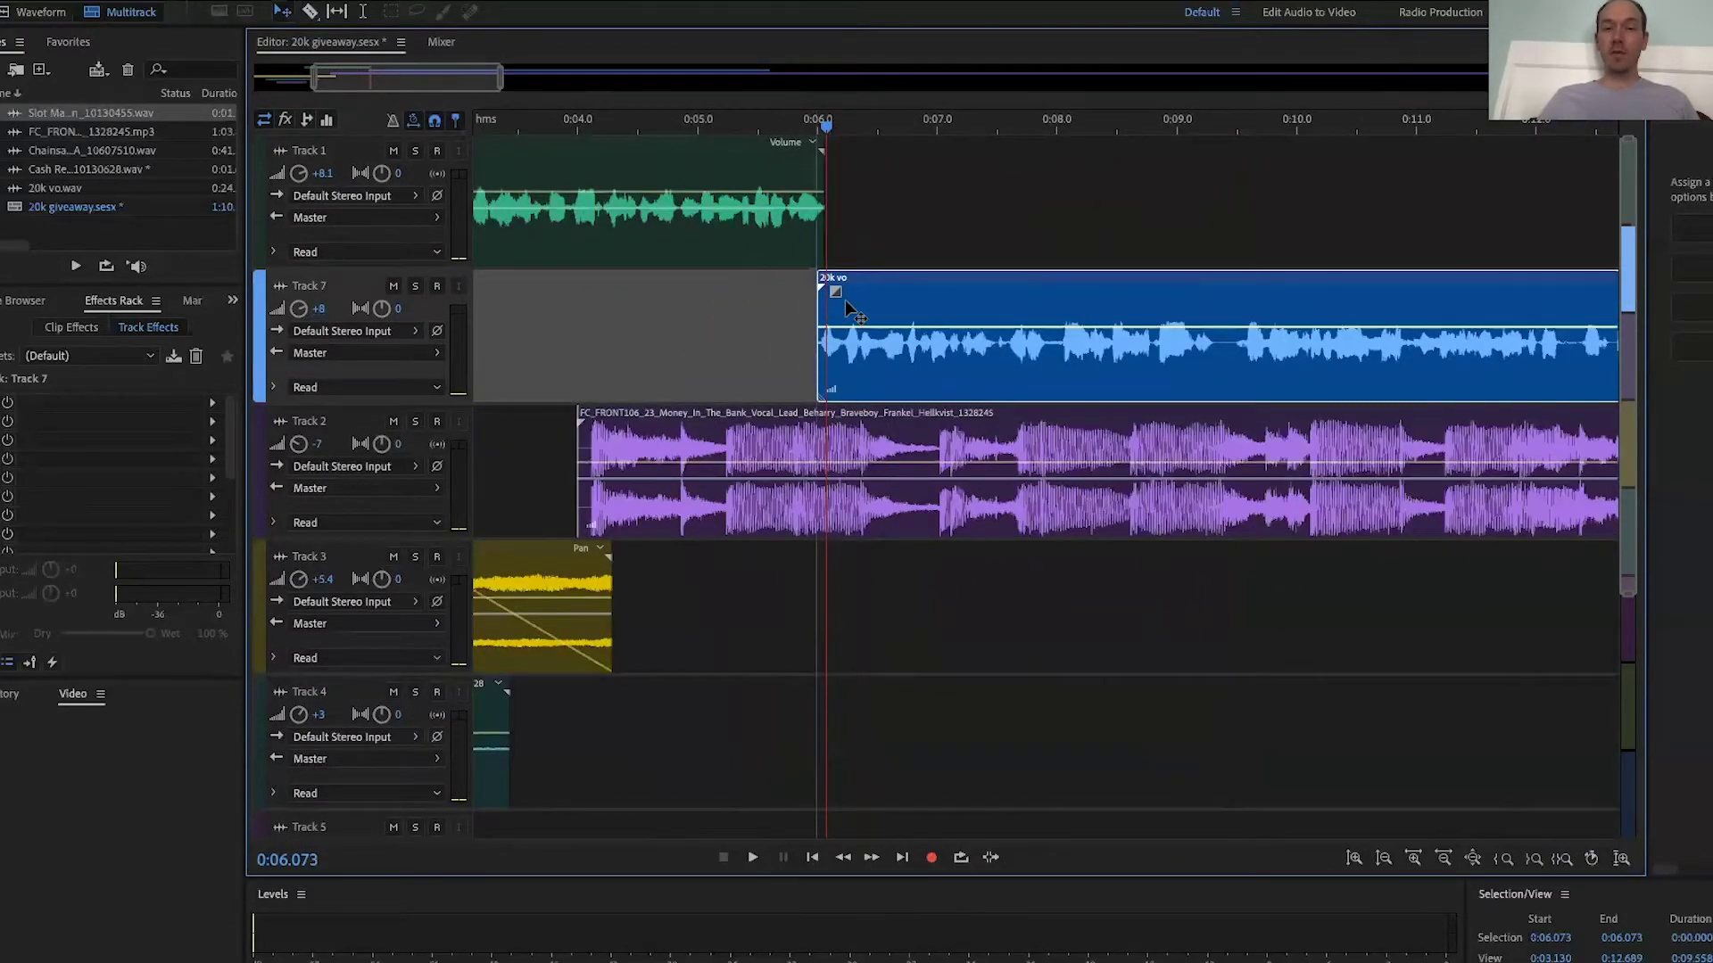
scroll(844, 303, up, 3)
drag(837, 299, 822, 302)
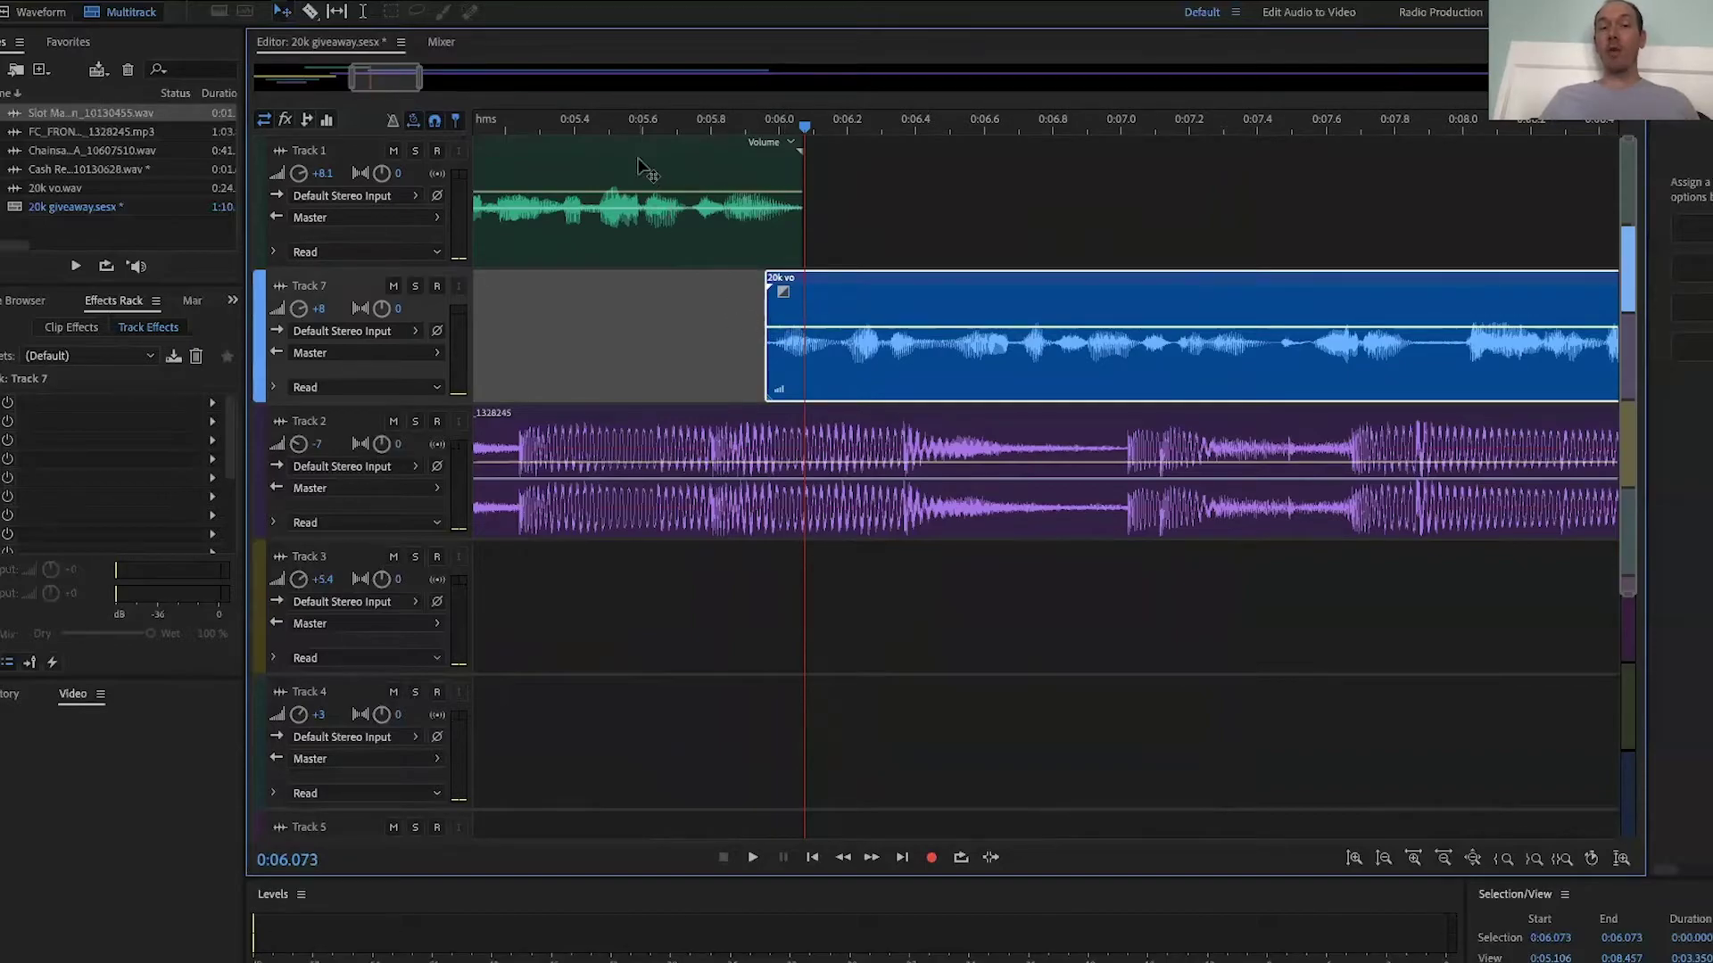
Step: Play across the overlap between the Track 1 and Track 7 voice clips and on into the Track 7 phrase to check the timing
click(564, 124)
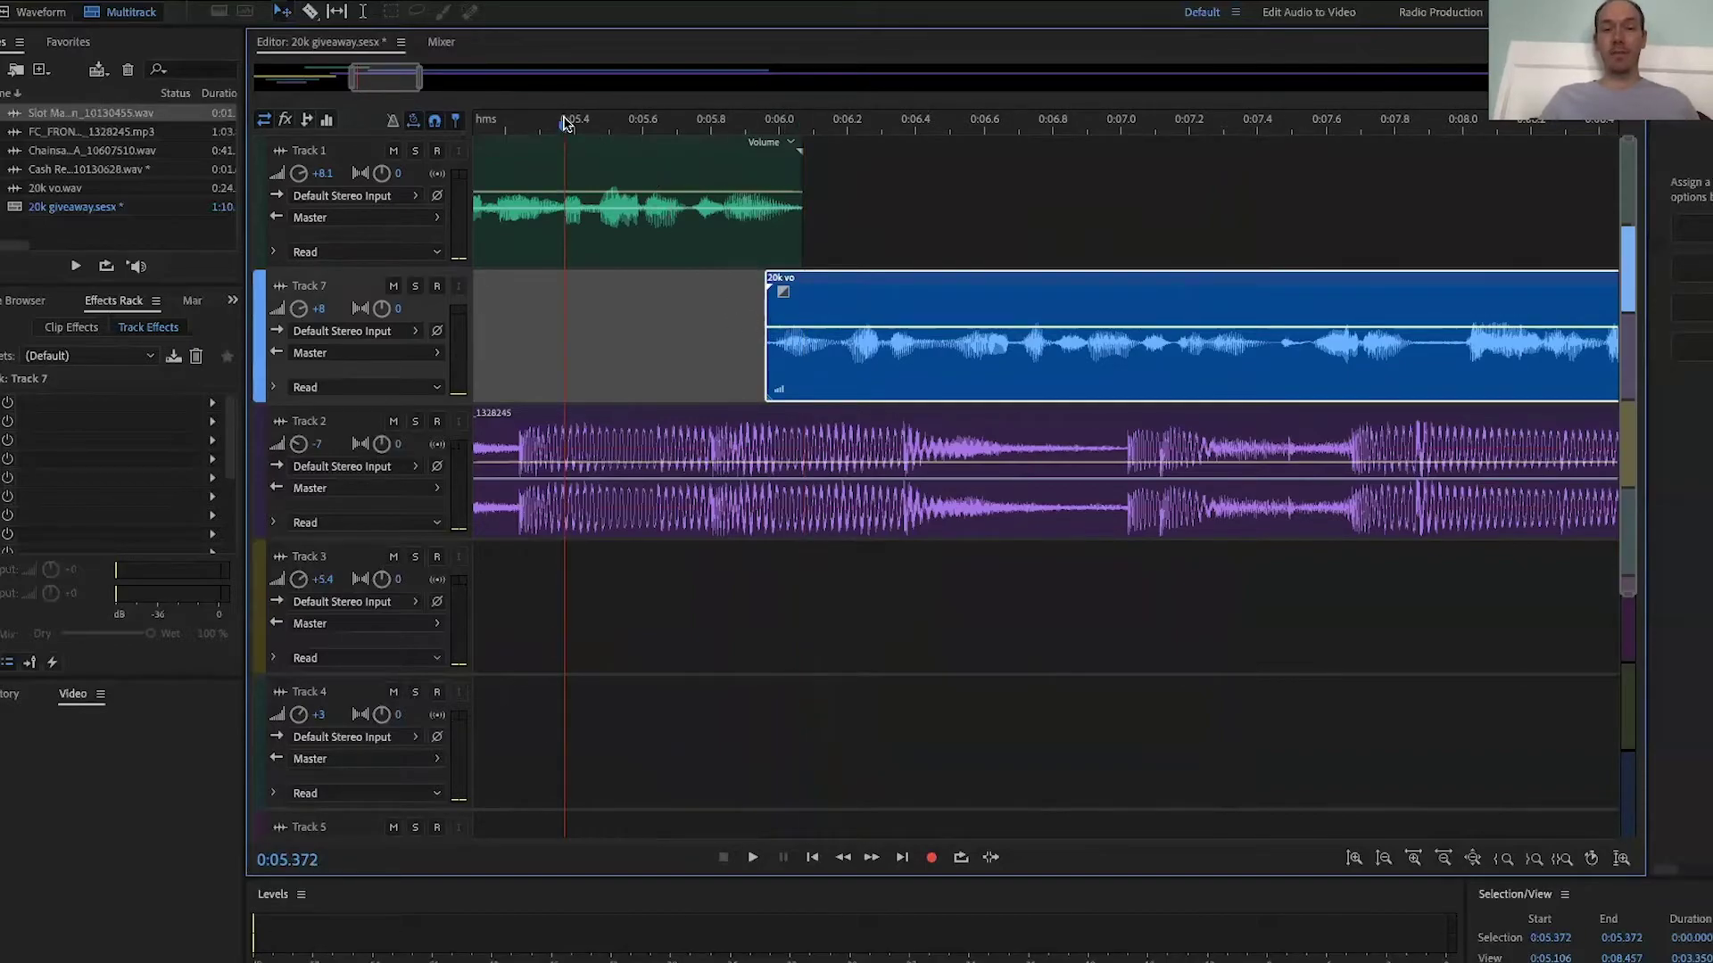
key(space)
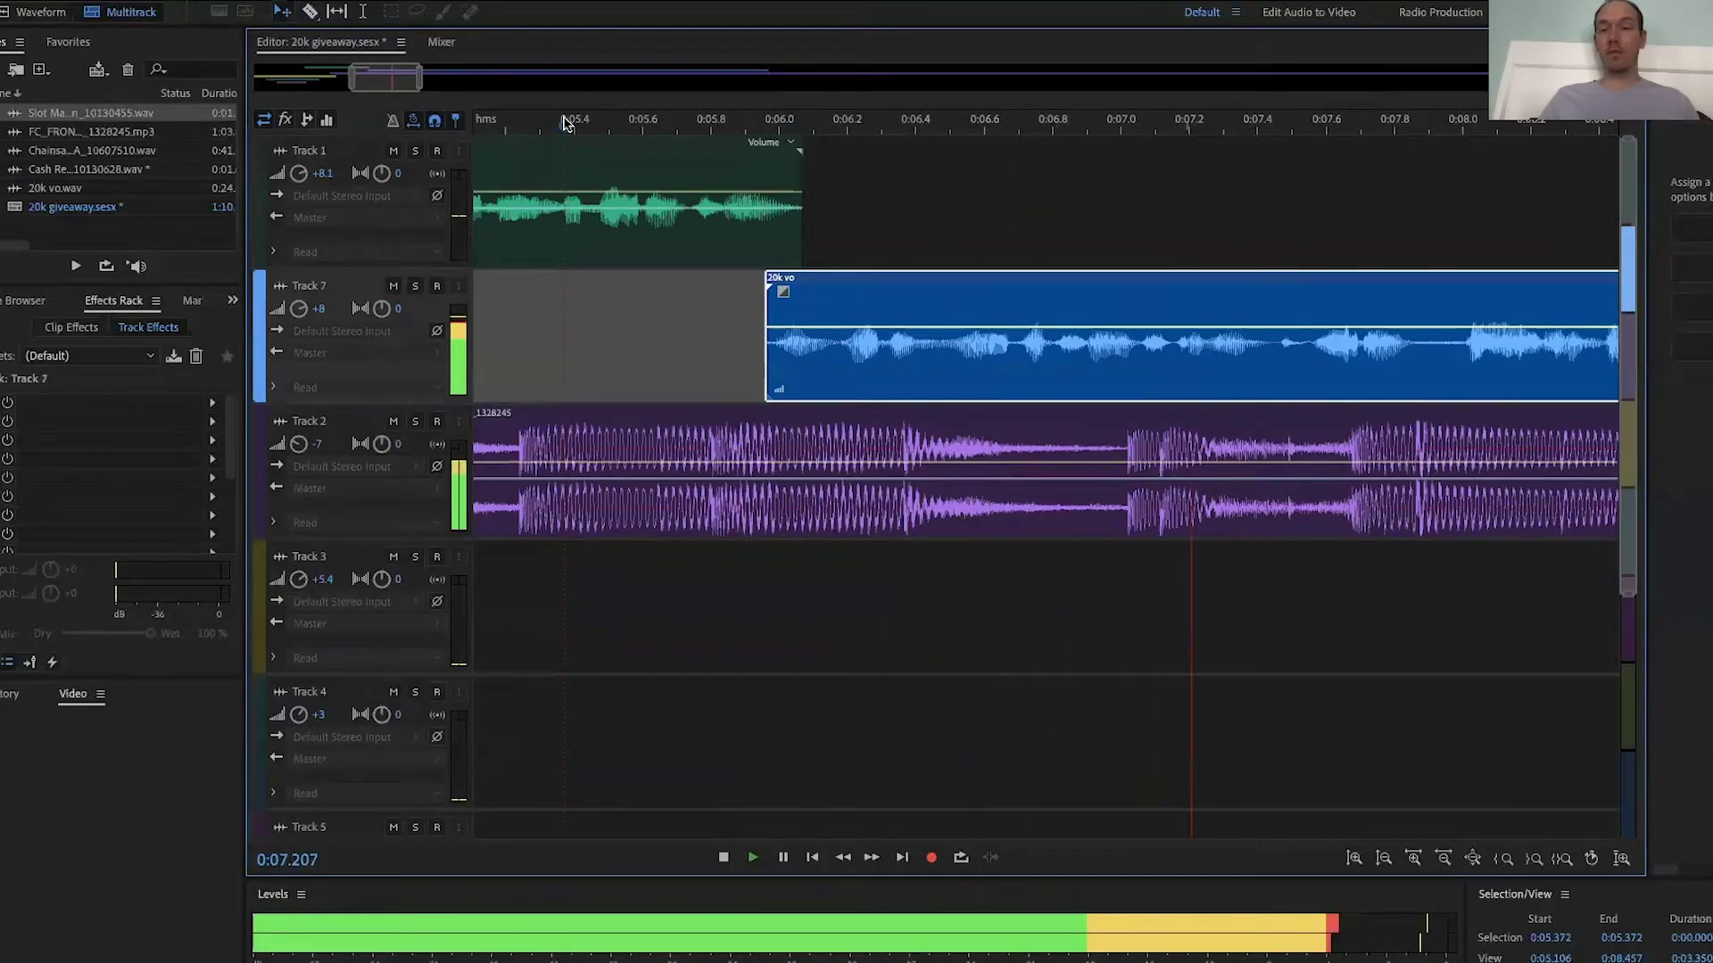
key(space)
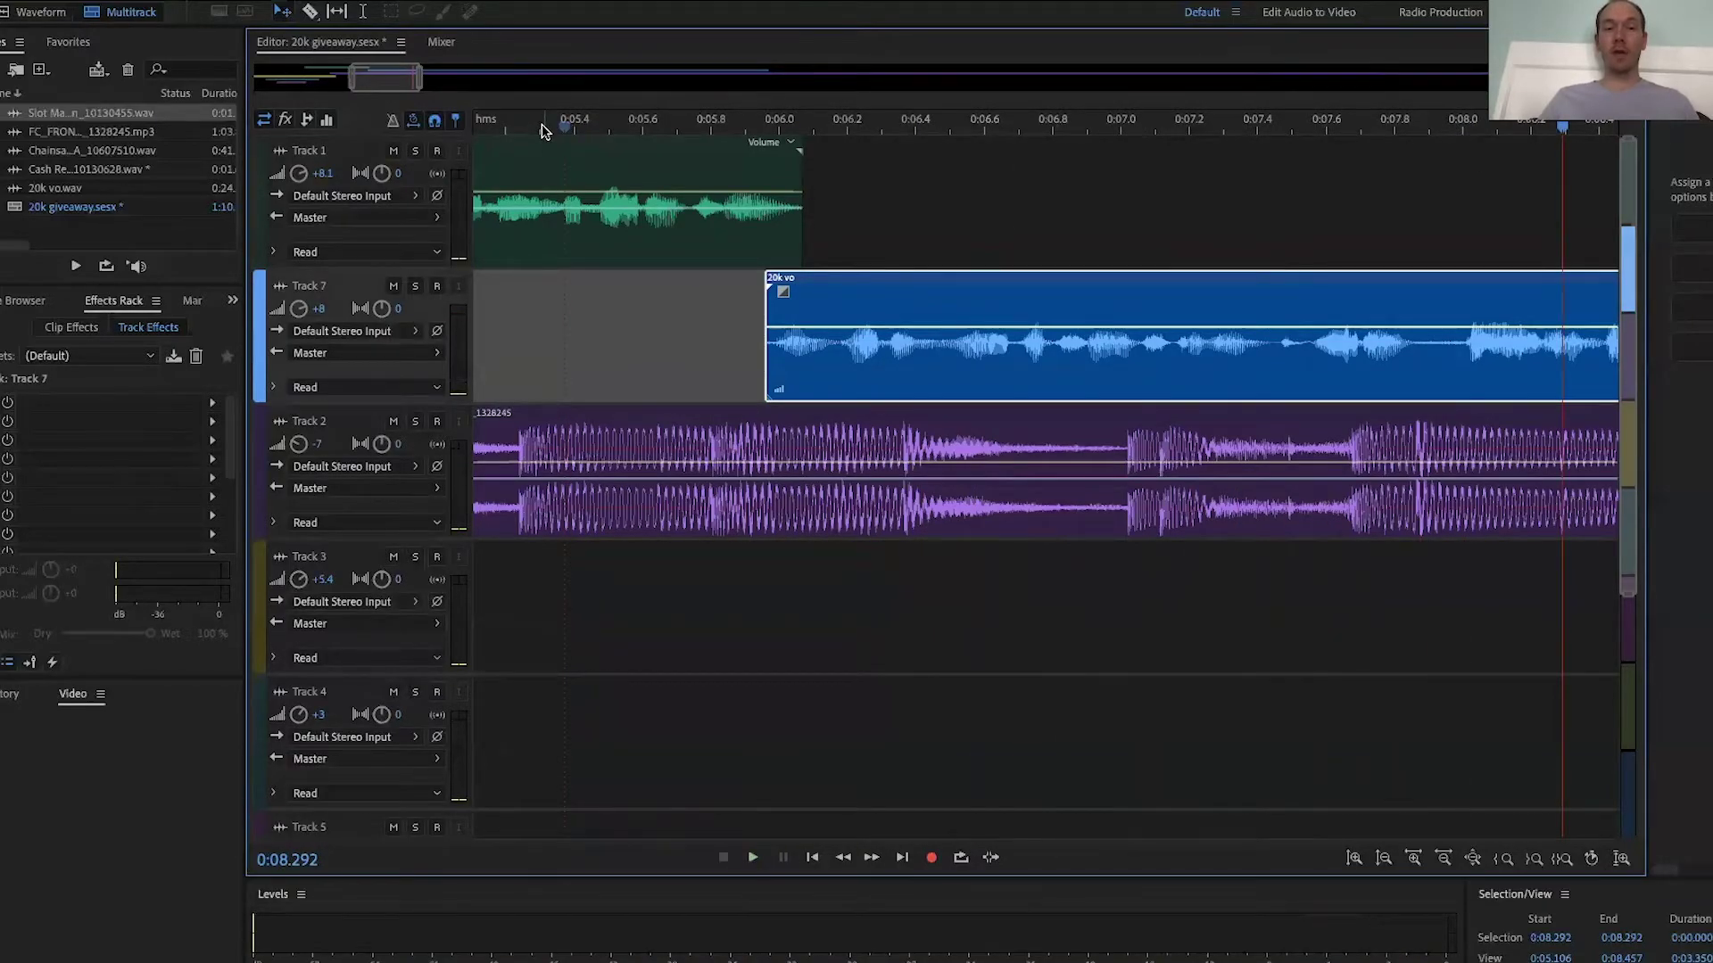
scroll(541, 130, down, 5)
click(506, 127)
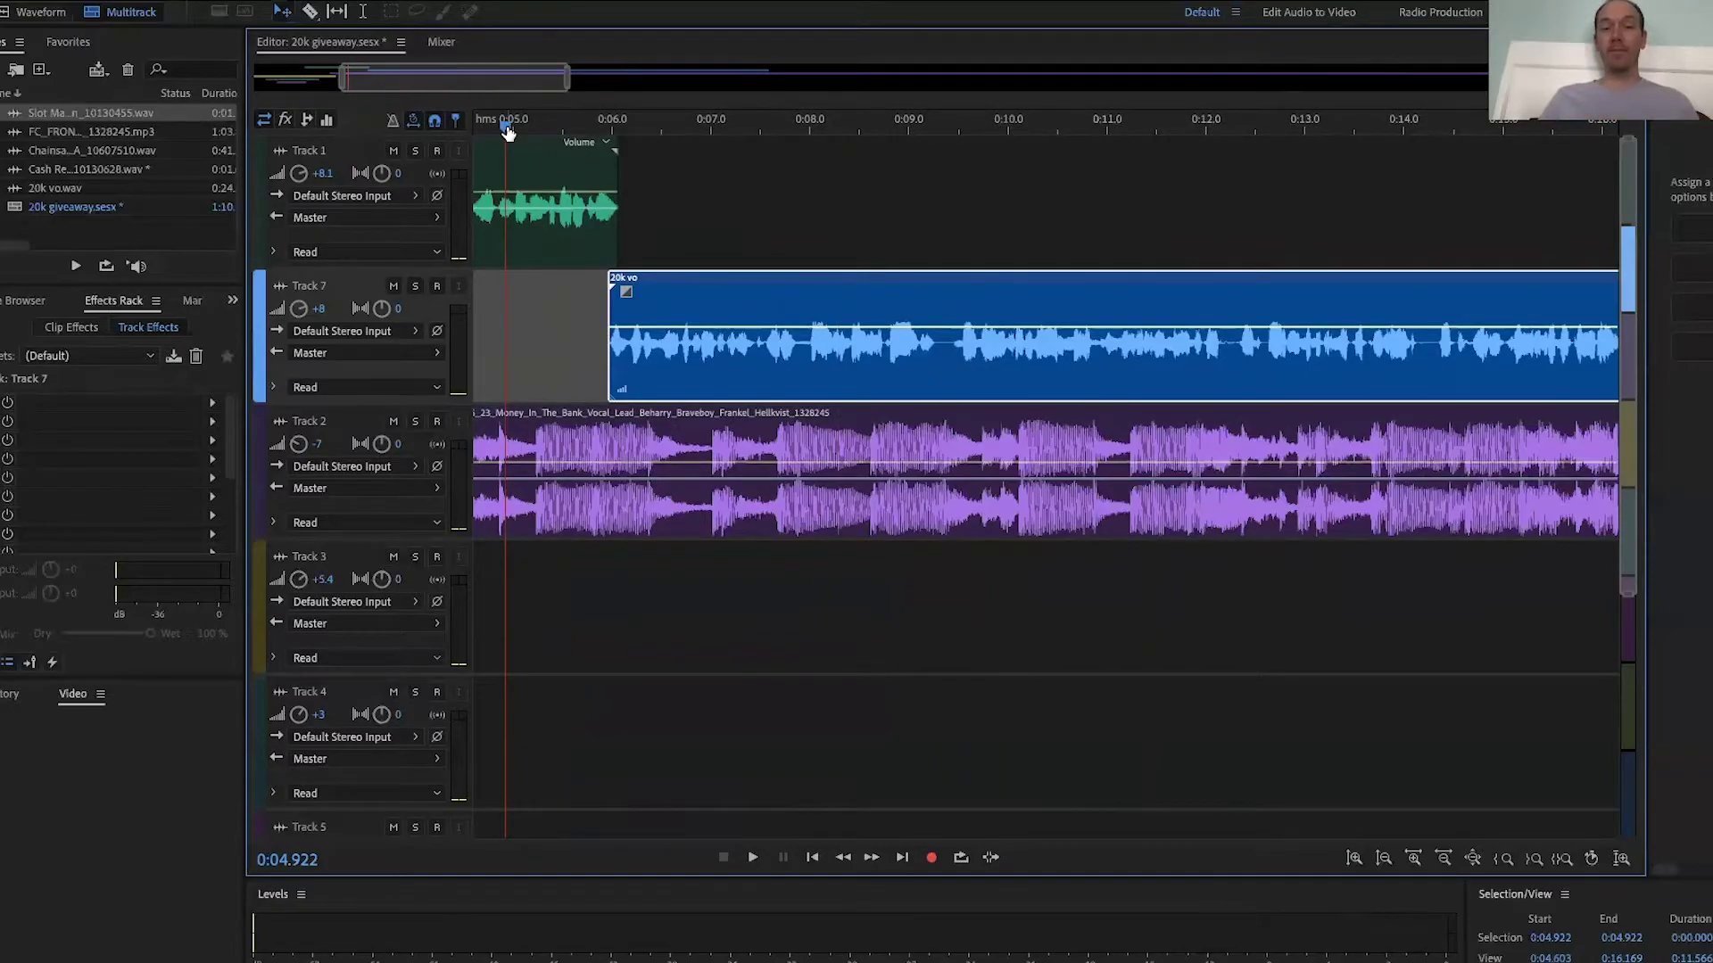
key(space)
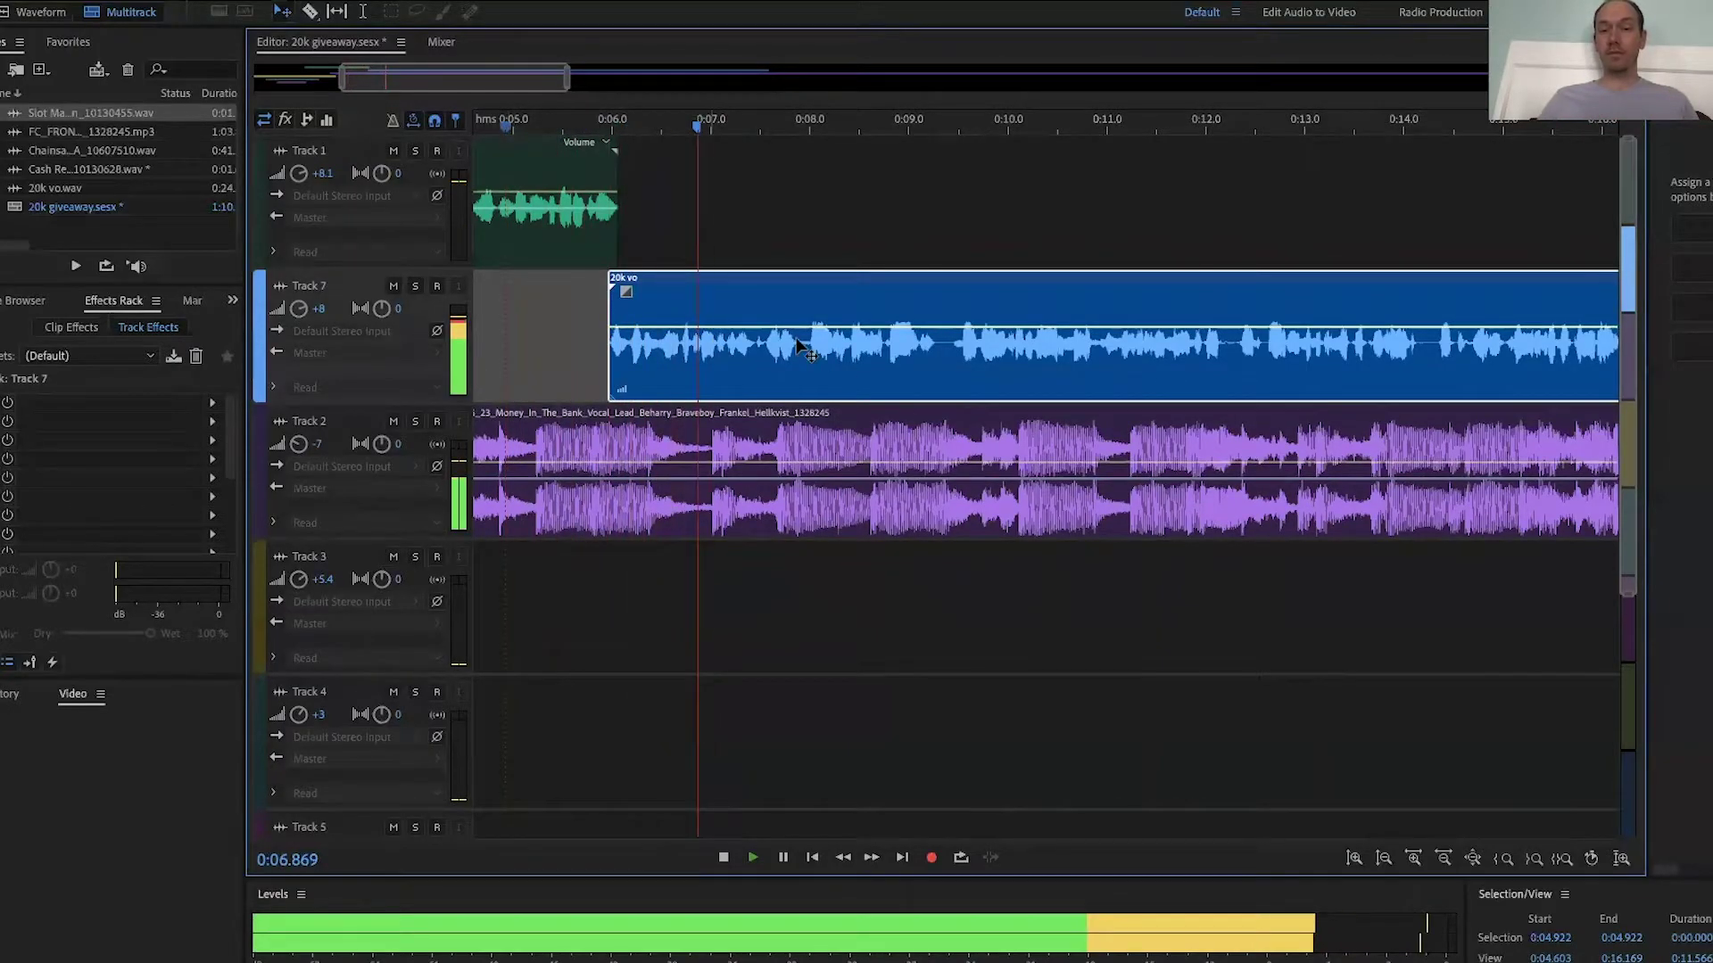
key(space)
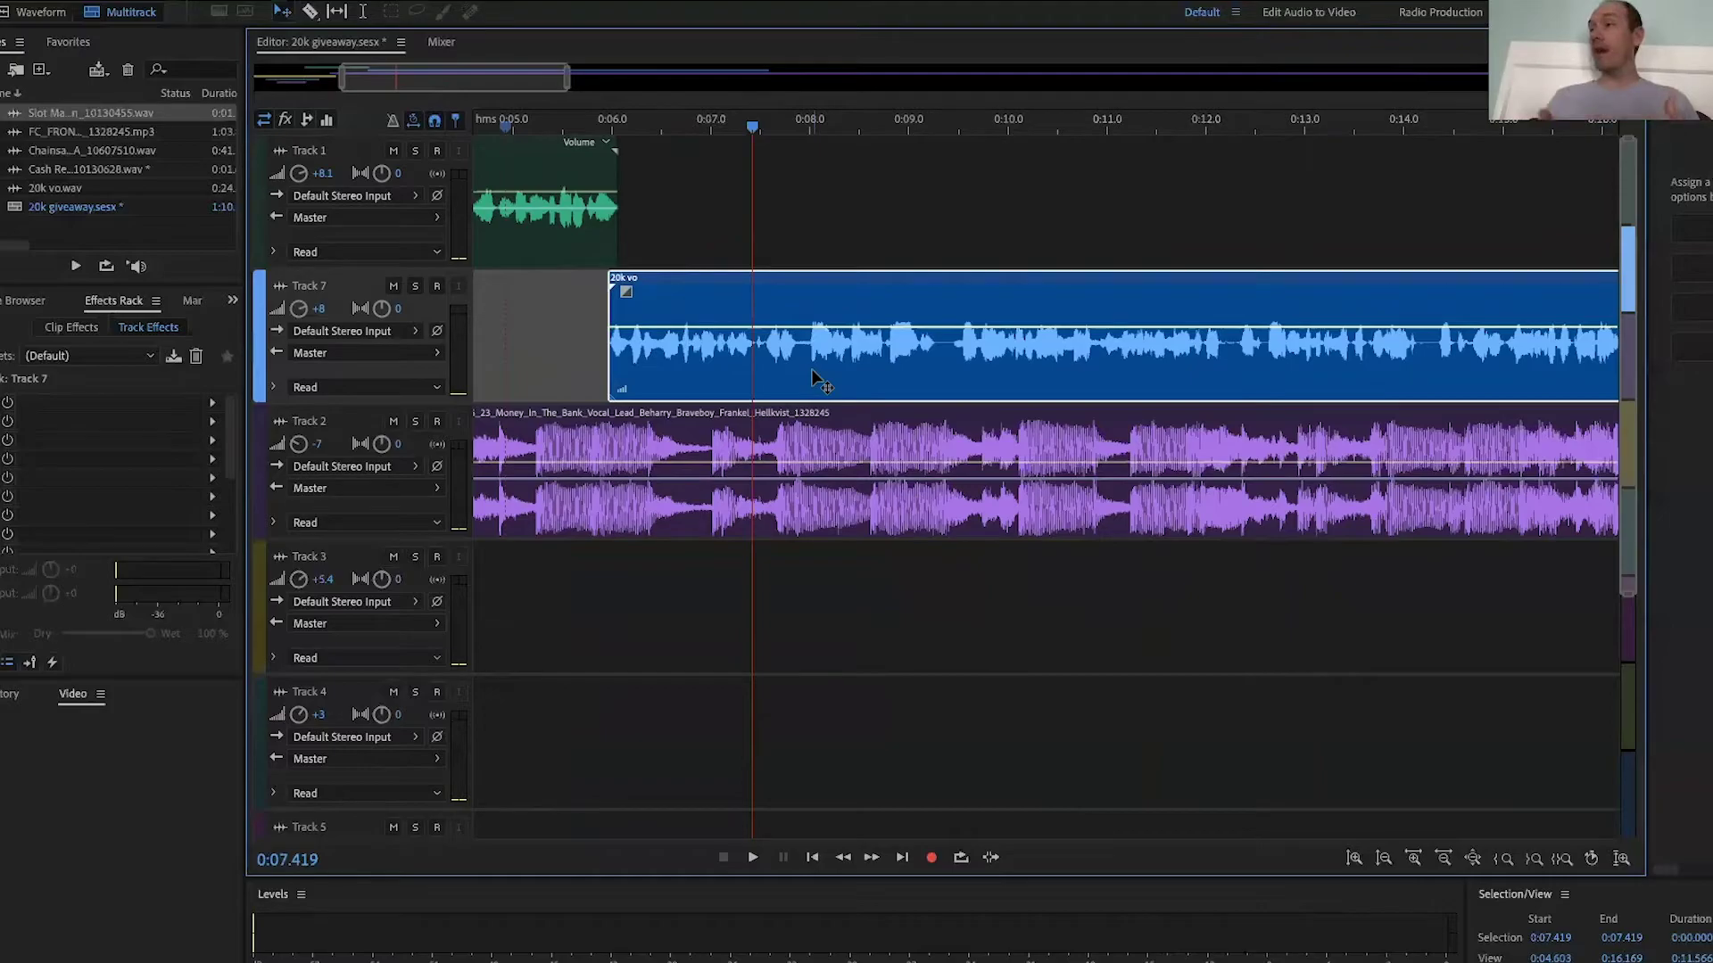
key(space)
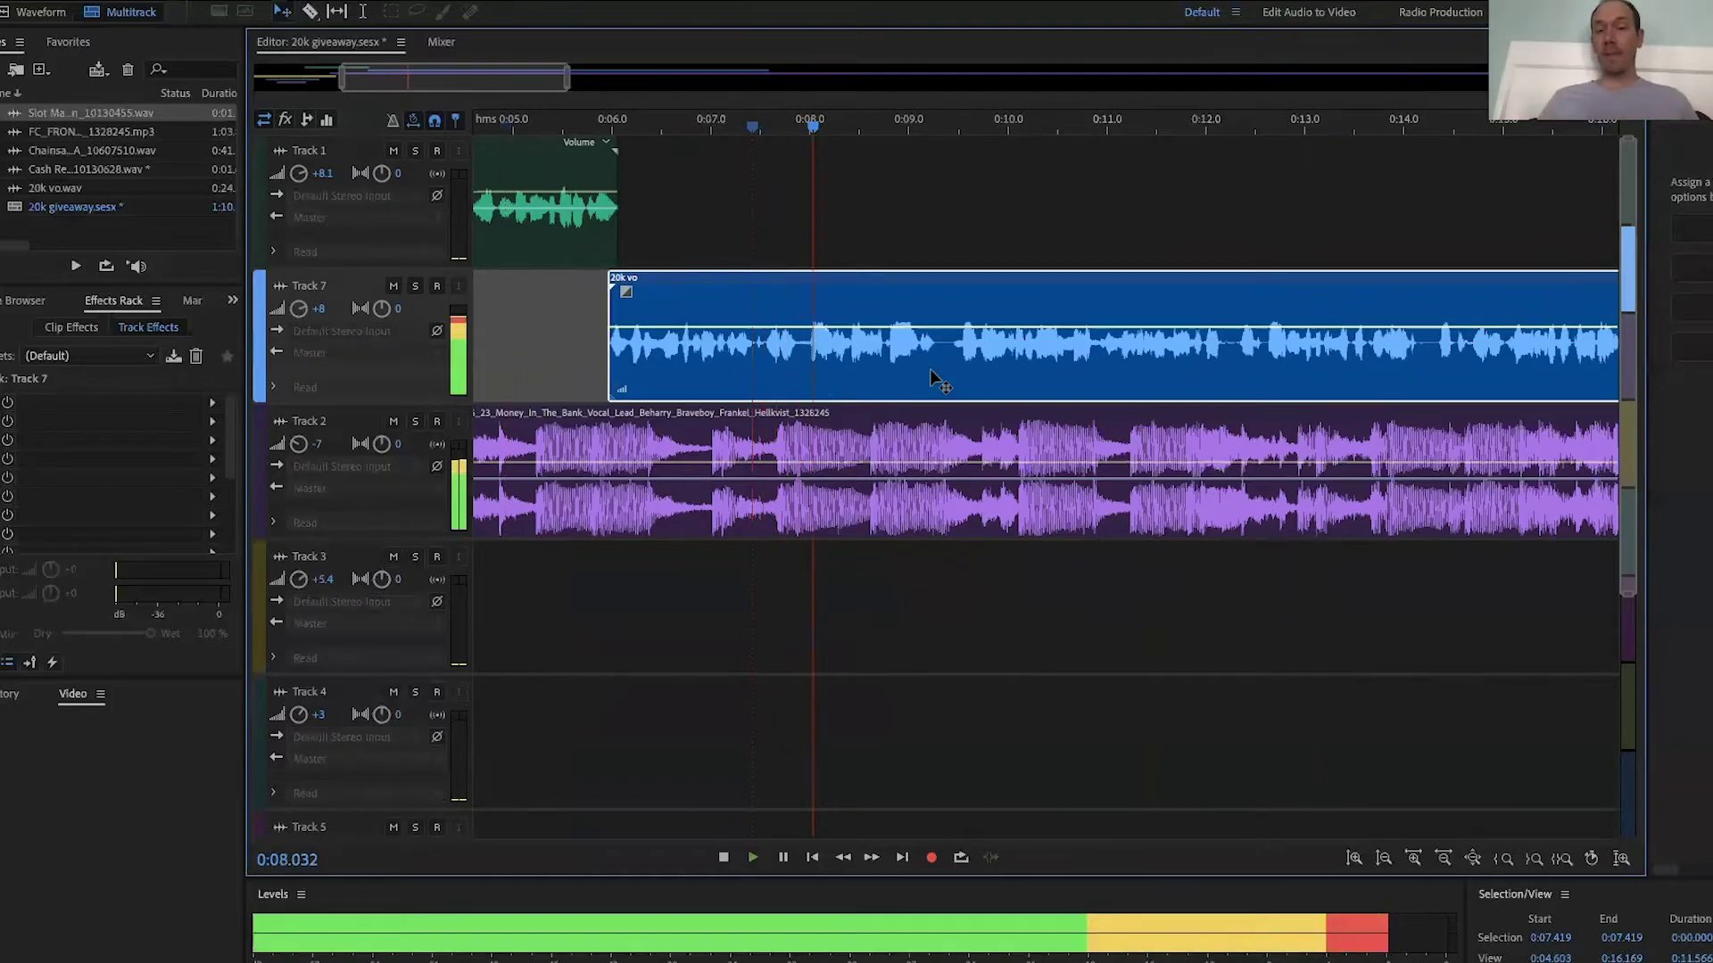
Step: Split the Track 7 voice clip at 0:09.363 and move the second part to Track 1, overlapping from about 0:09.0
click(935, 125)
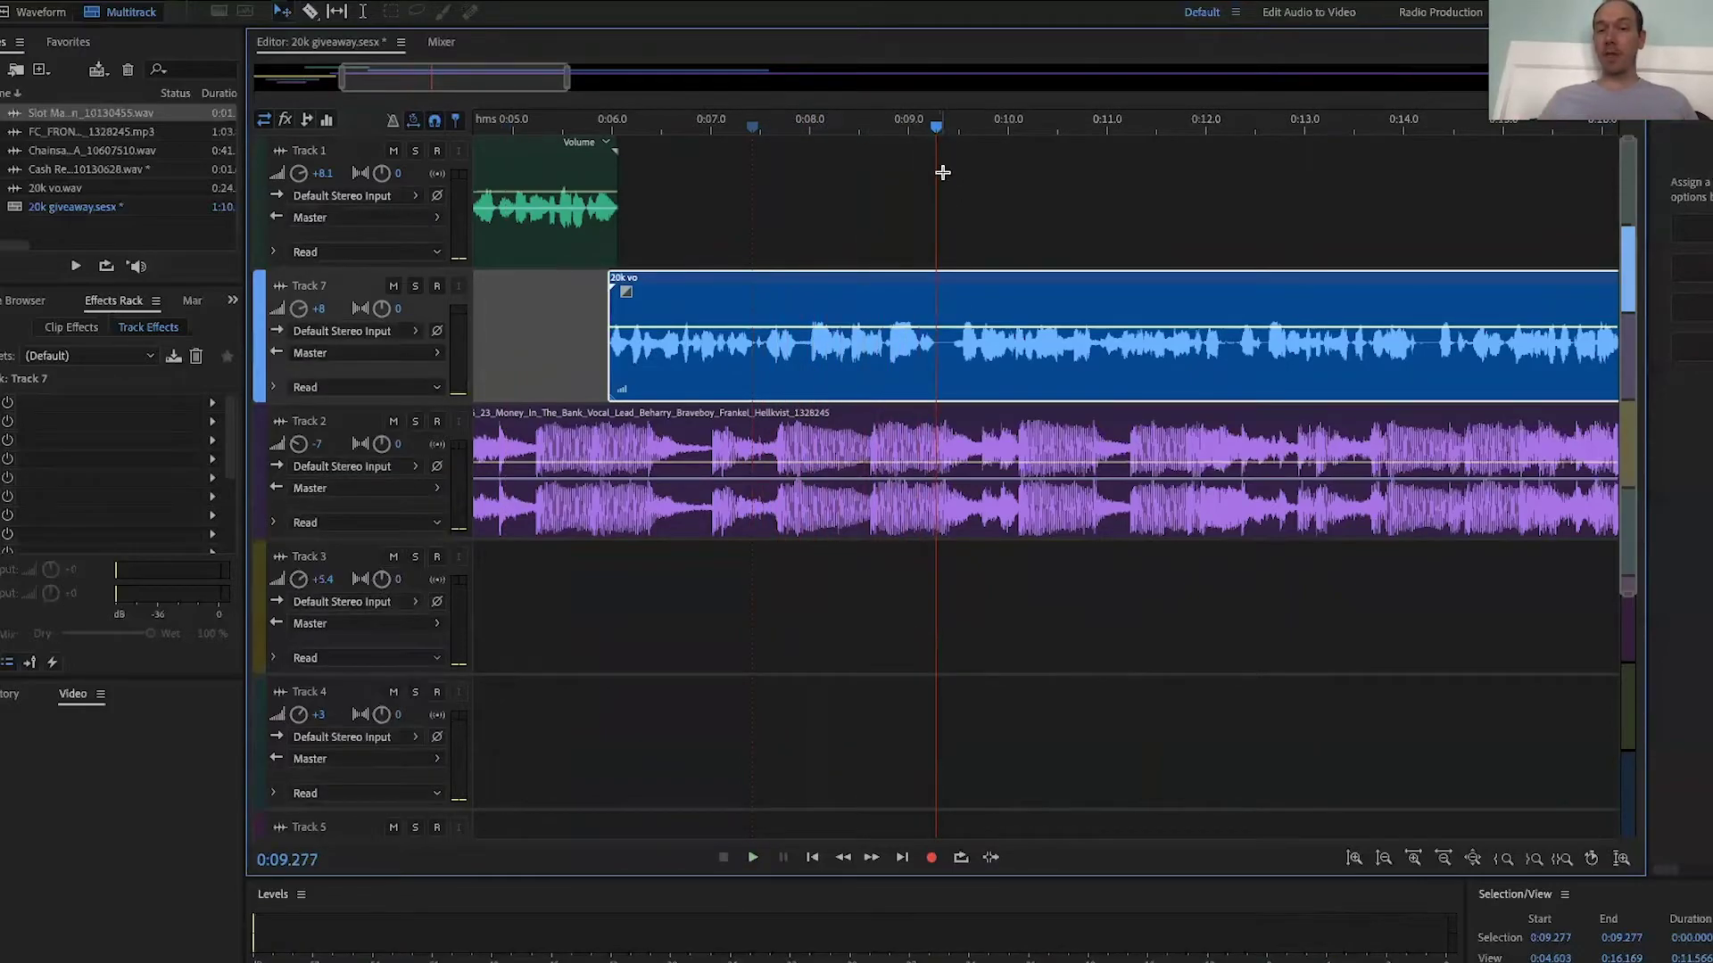
drag(939, 131, 944, 131)
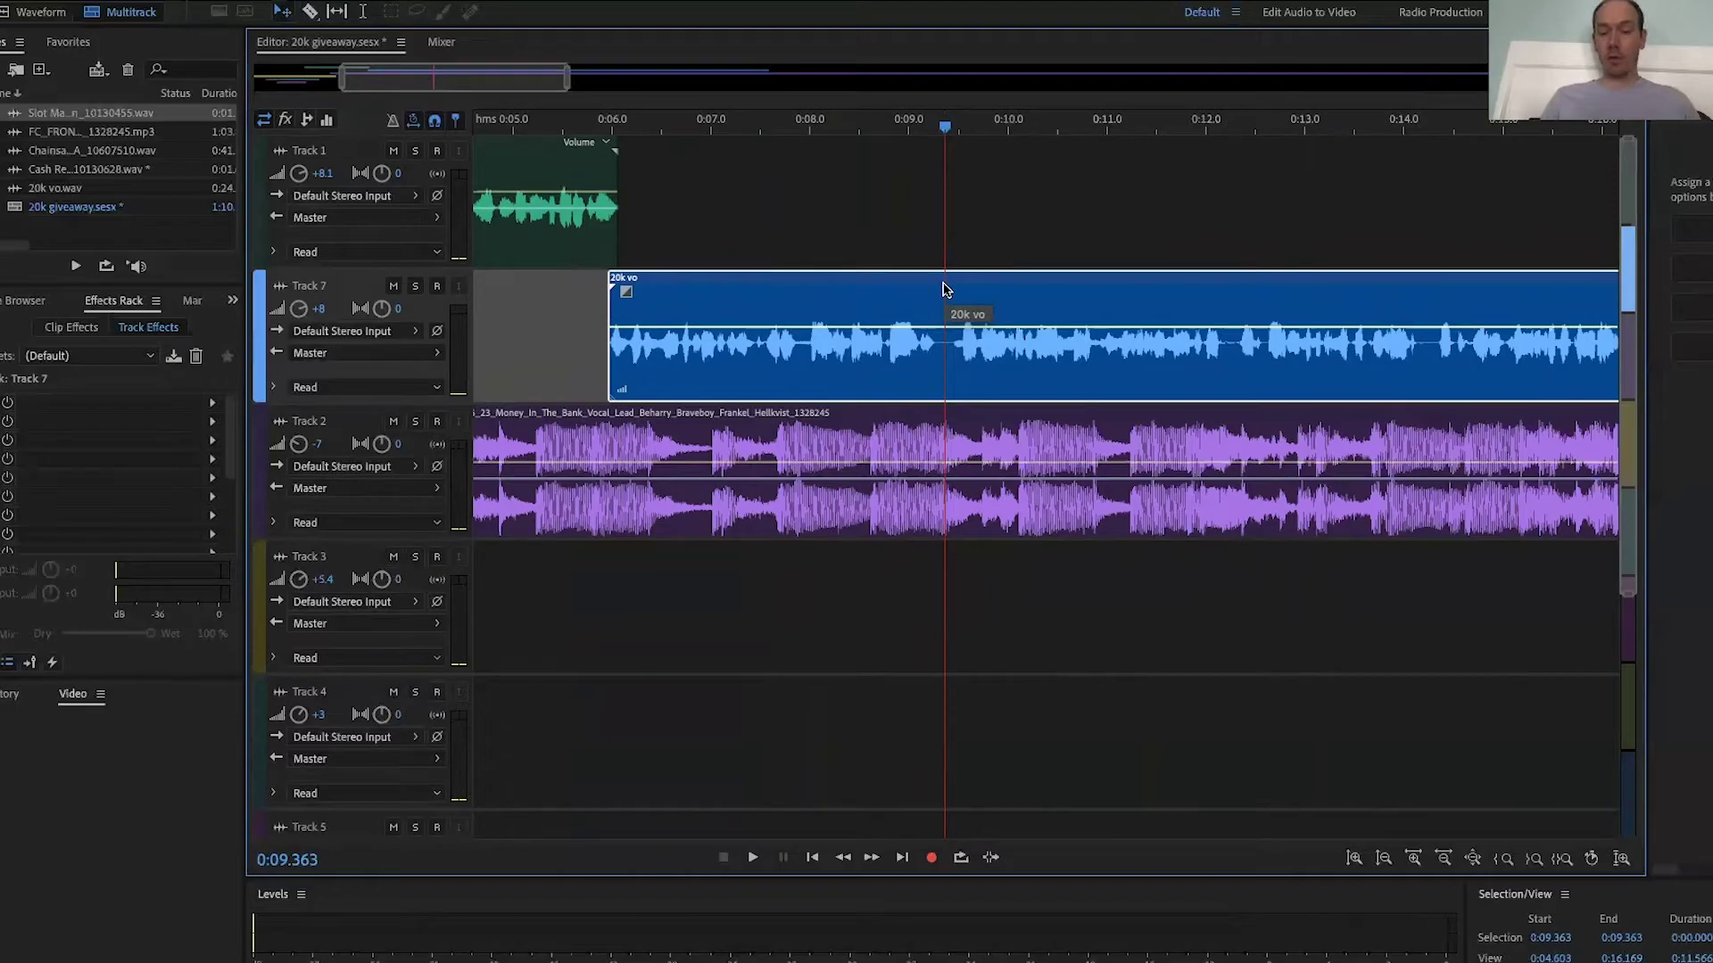
key(ctrl+k)
click(993, 298)
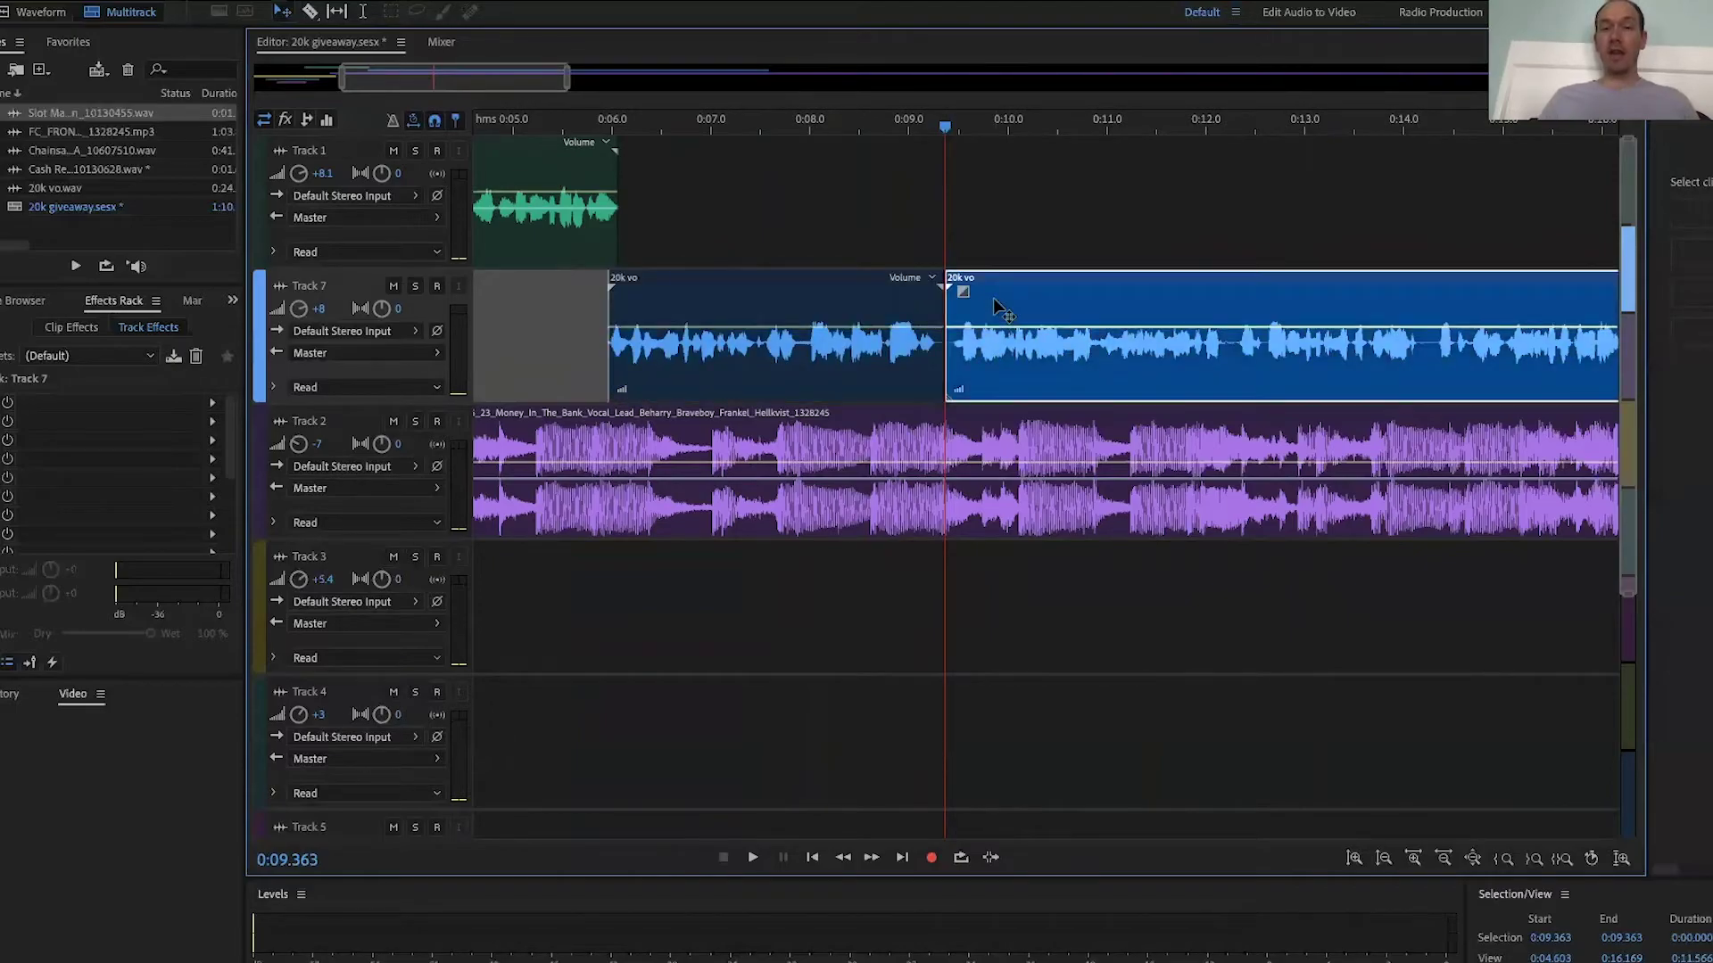
drag(994, 297, 963, 230)
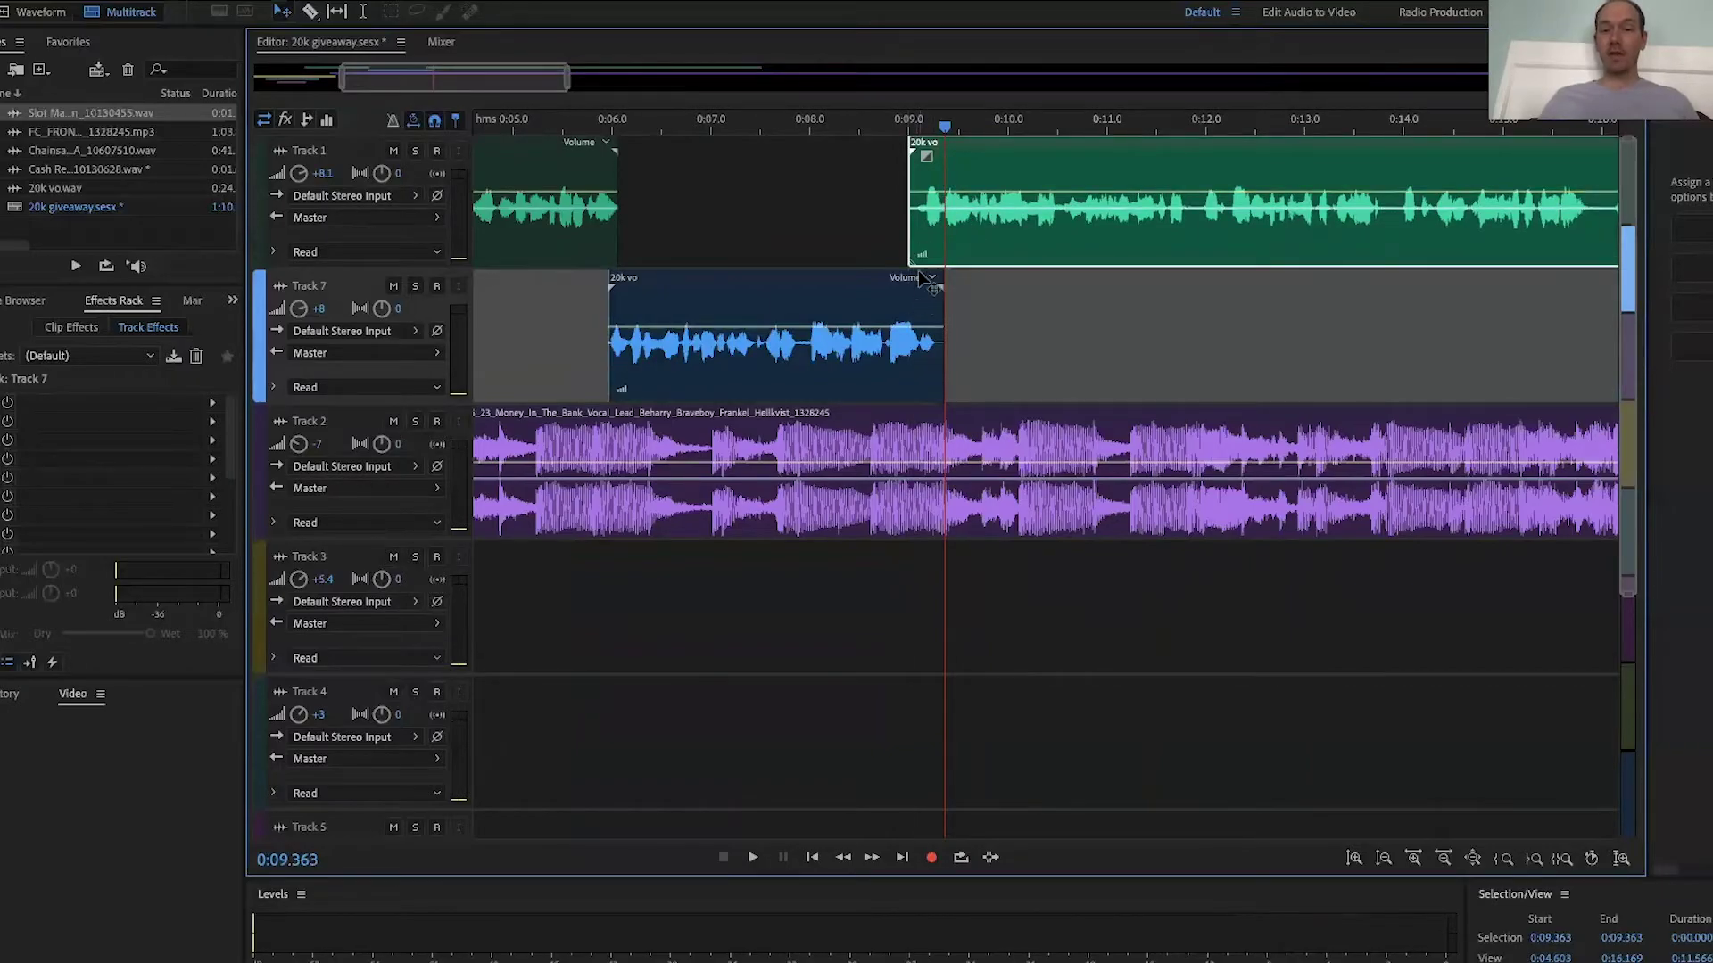
Step: Play across the overlap between the Track 7 and Track 1 voice clips at about 0:09.0 to check the timing
scroll(923, 284, up, 5)
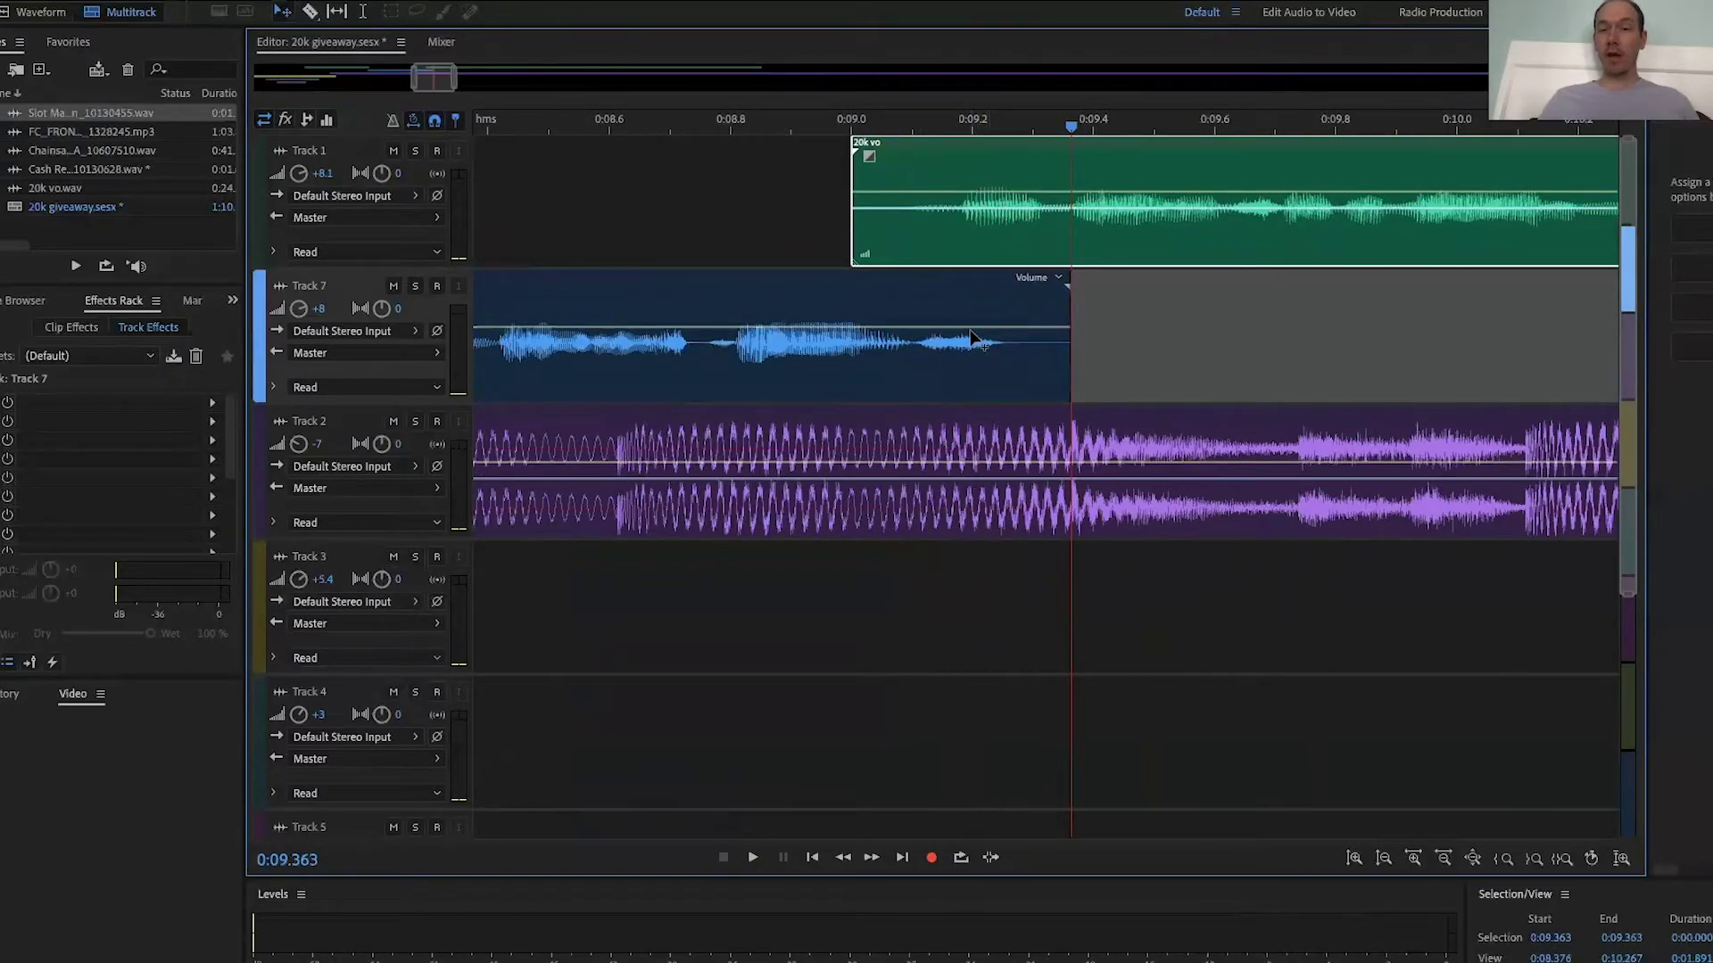
scroll(975, 339, down, 8)
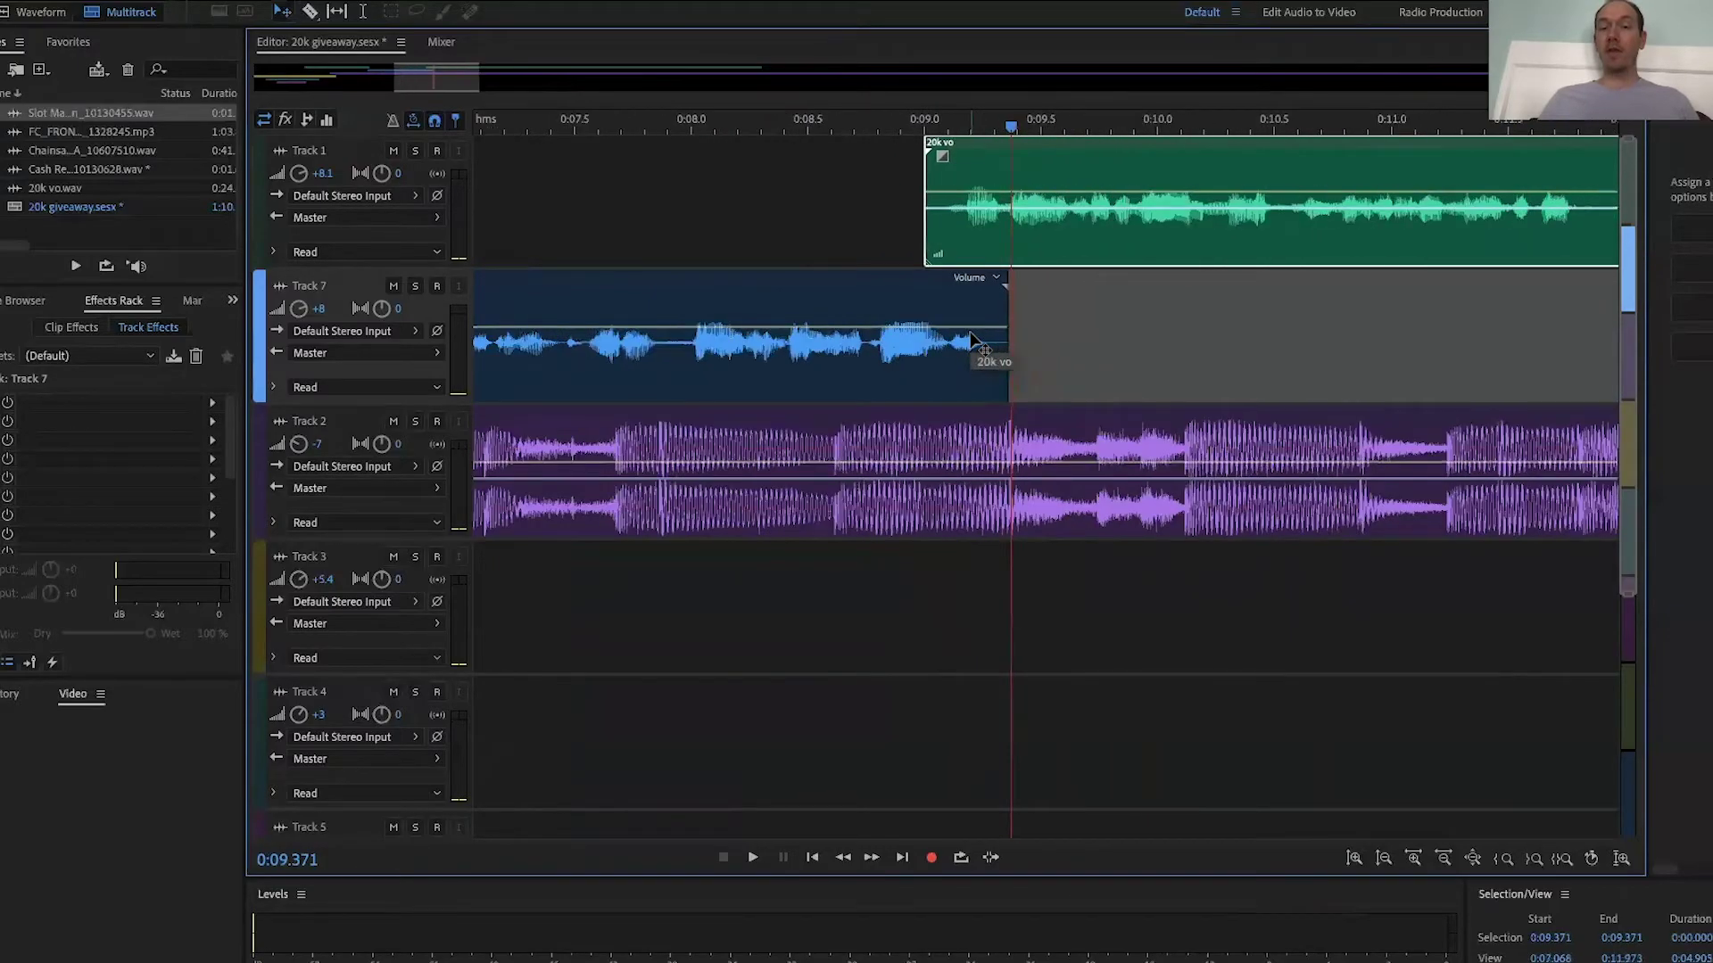
scroll(975, 340, up, 3)
click(652, 132)
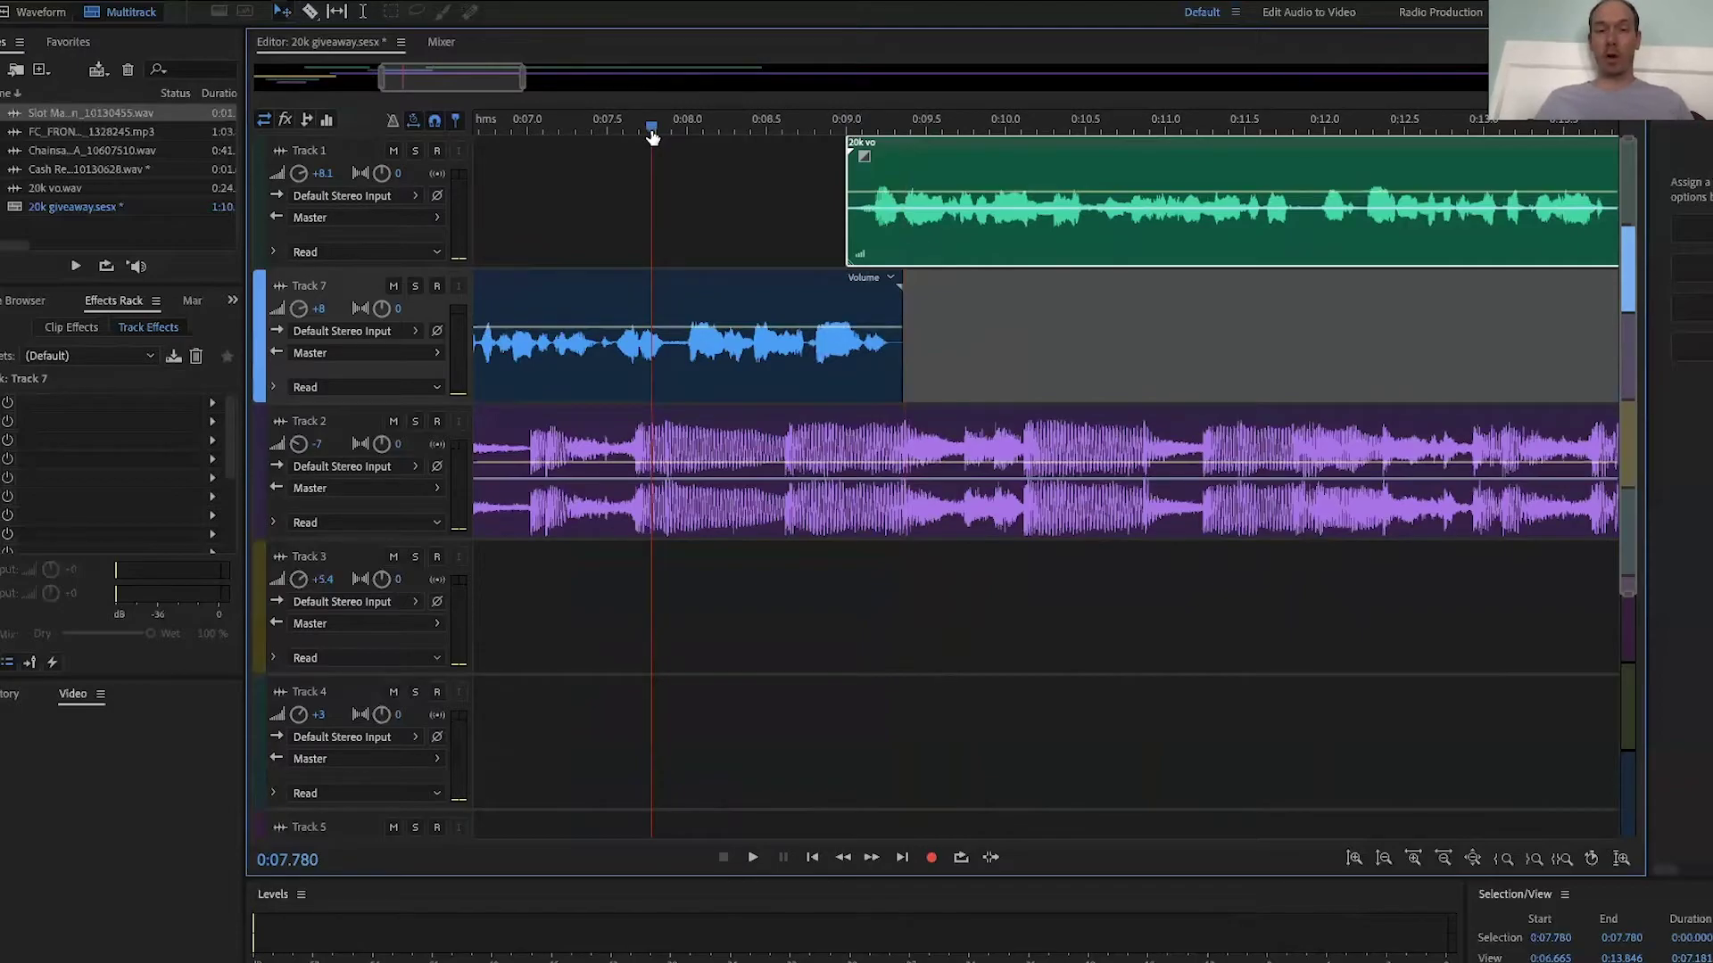
key(space)
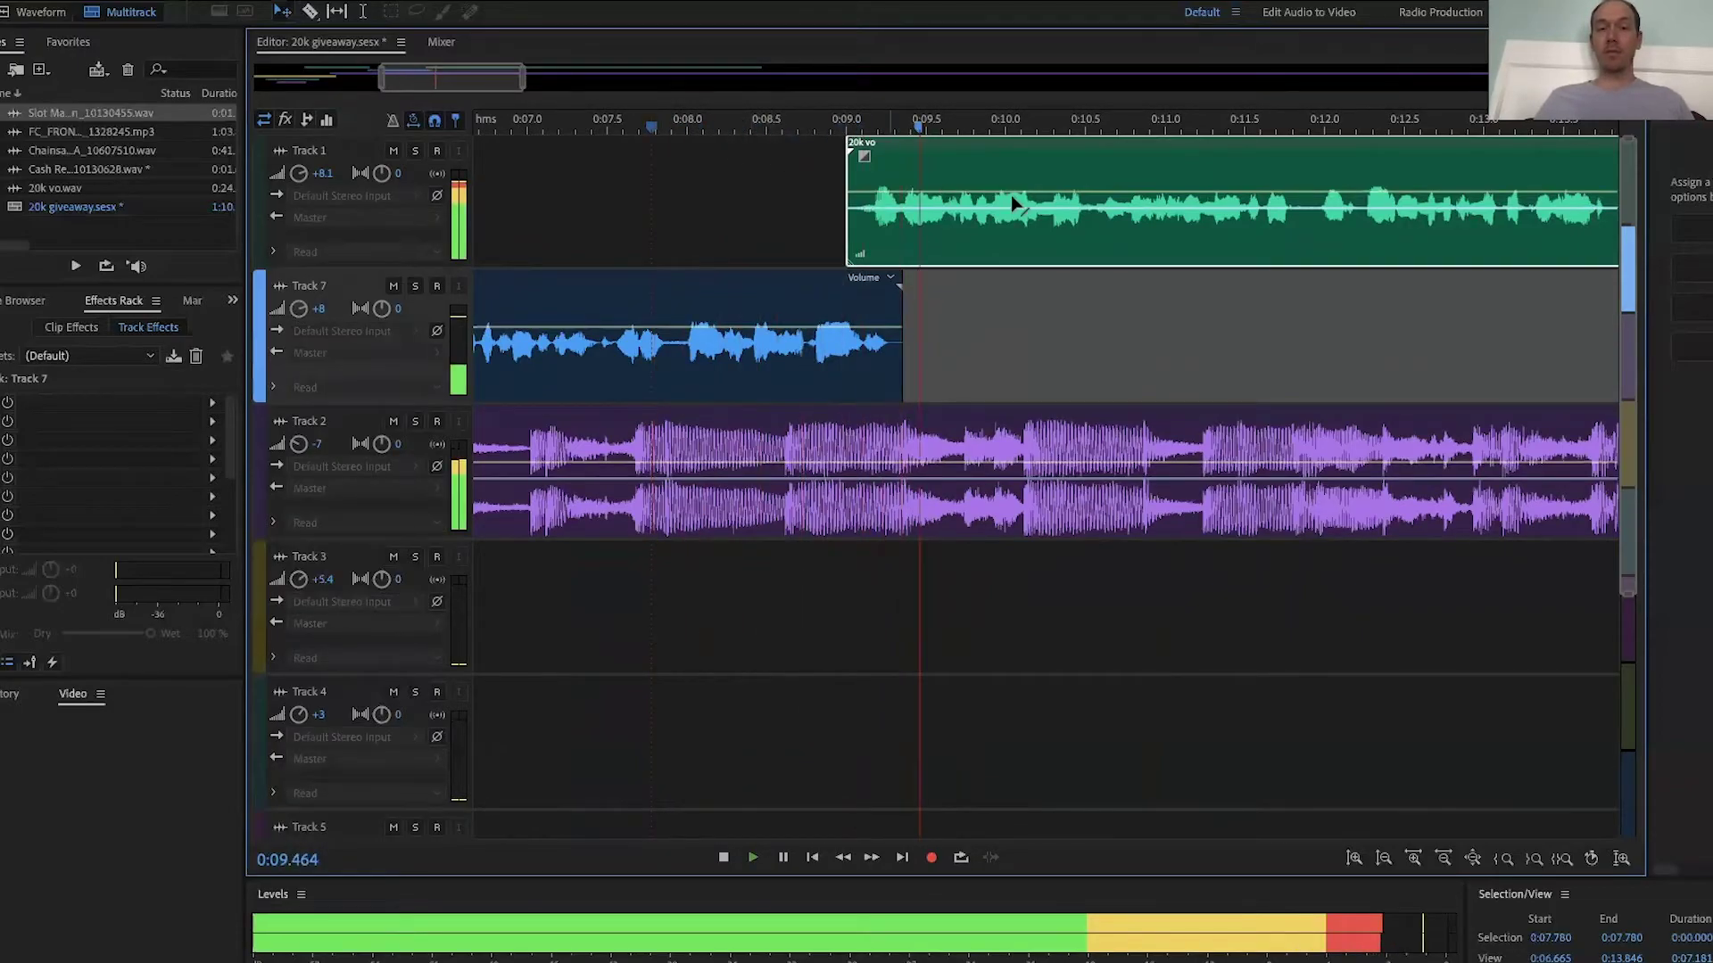
key(space)
Step: Shift the Track 1 voice clip slightly later to start at about 0:09.06 and play the overlap to check it
drag(981, 173, 997, 171)
click(704, 132)
key(space)
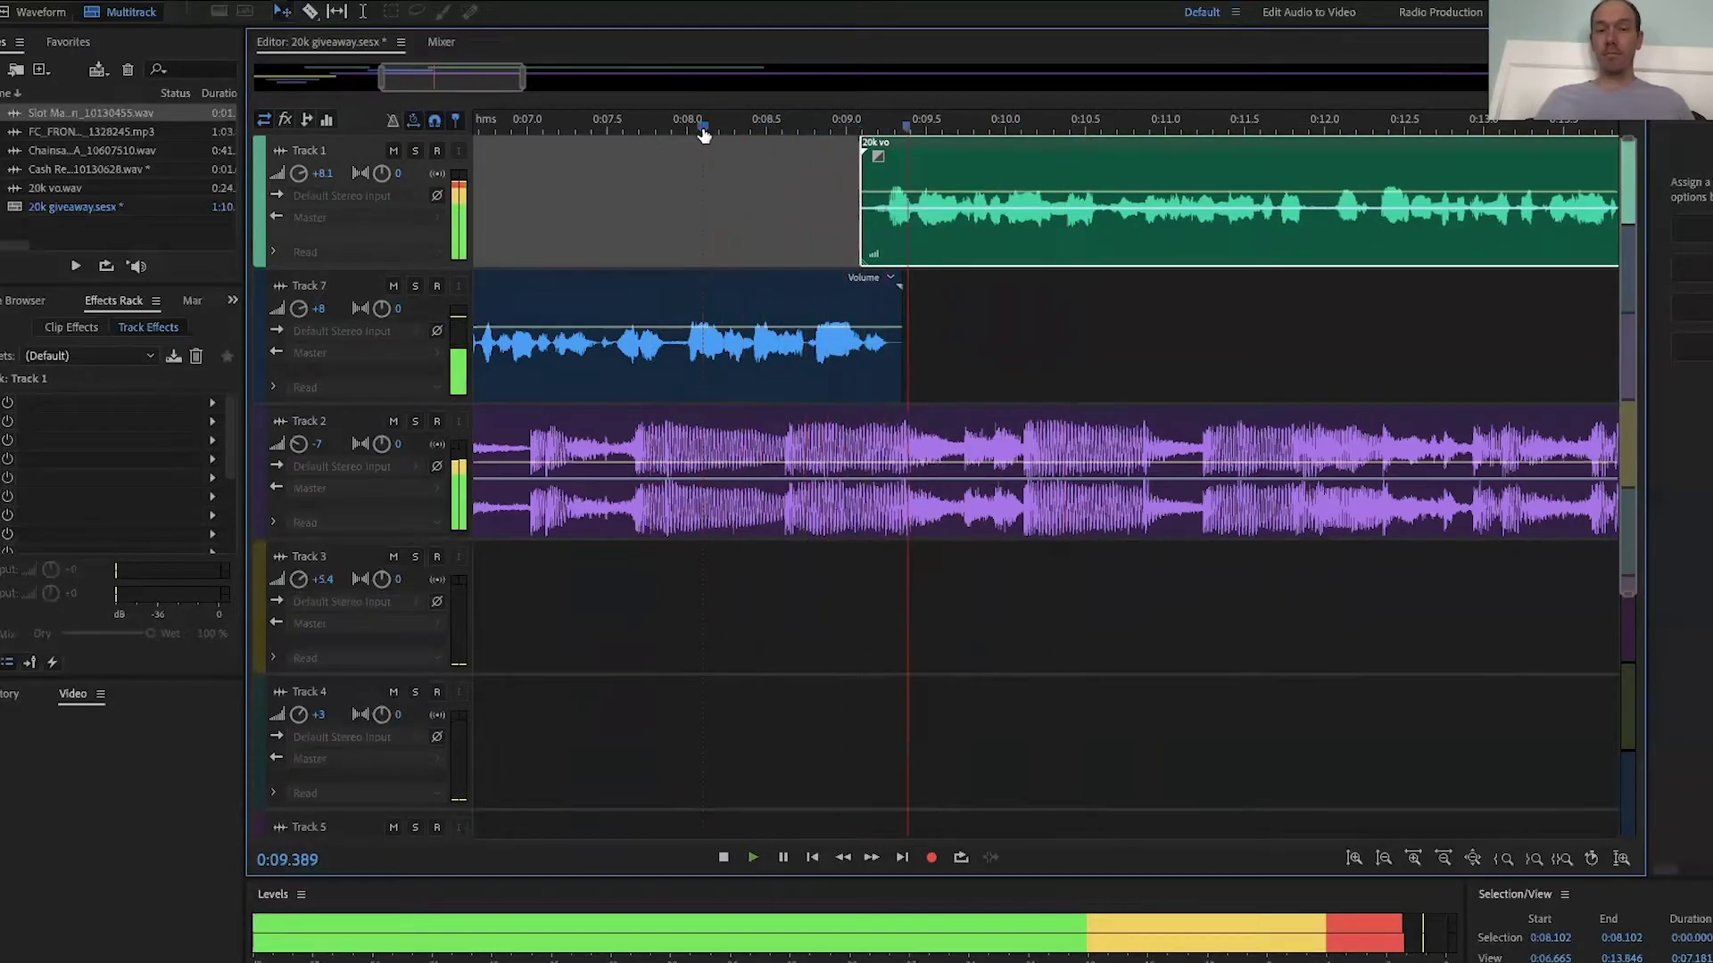
key(space)
drag(928, 229, 924, 229)
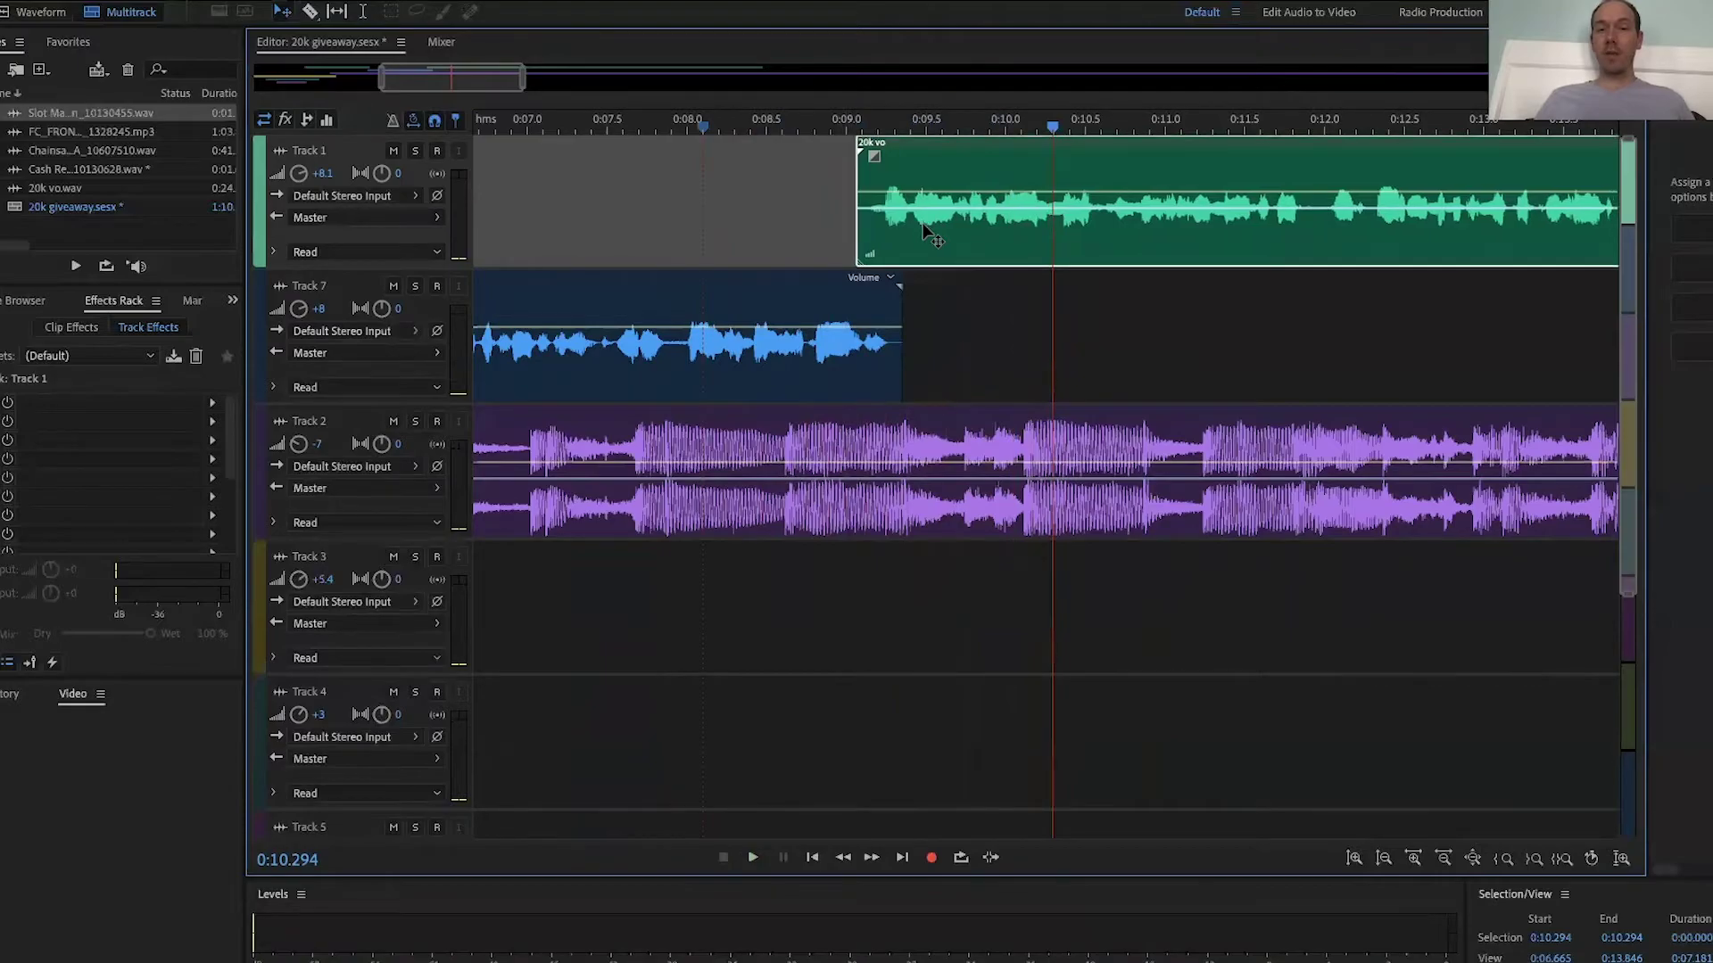
click(682, 132)
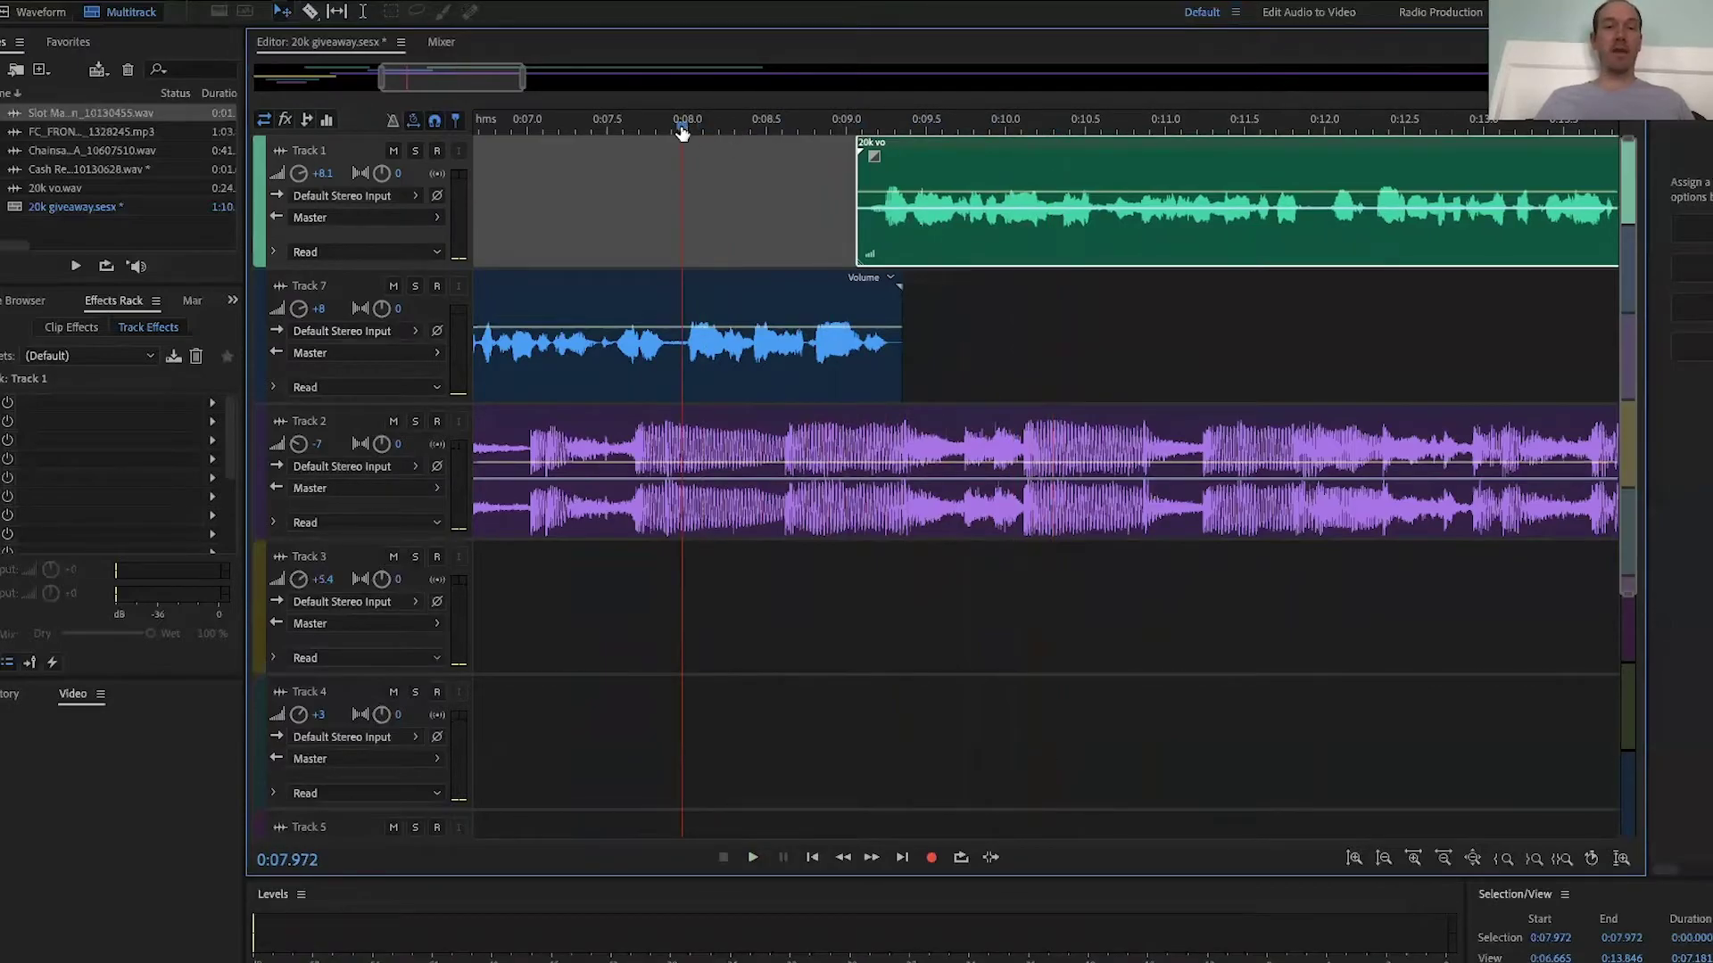
key(space)
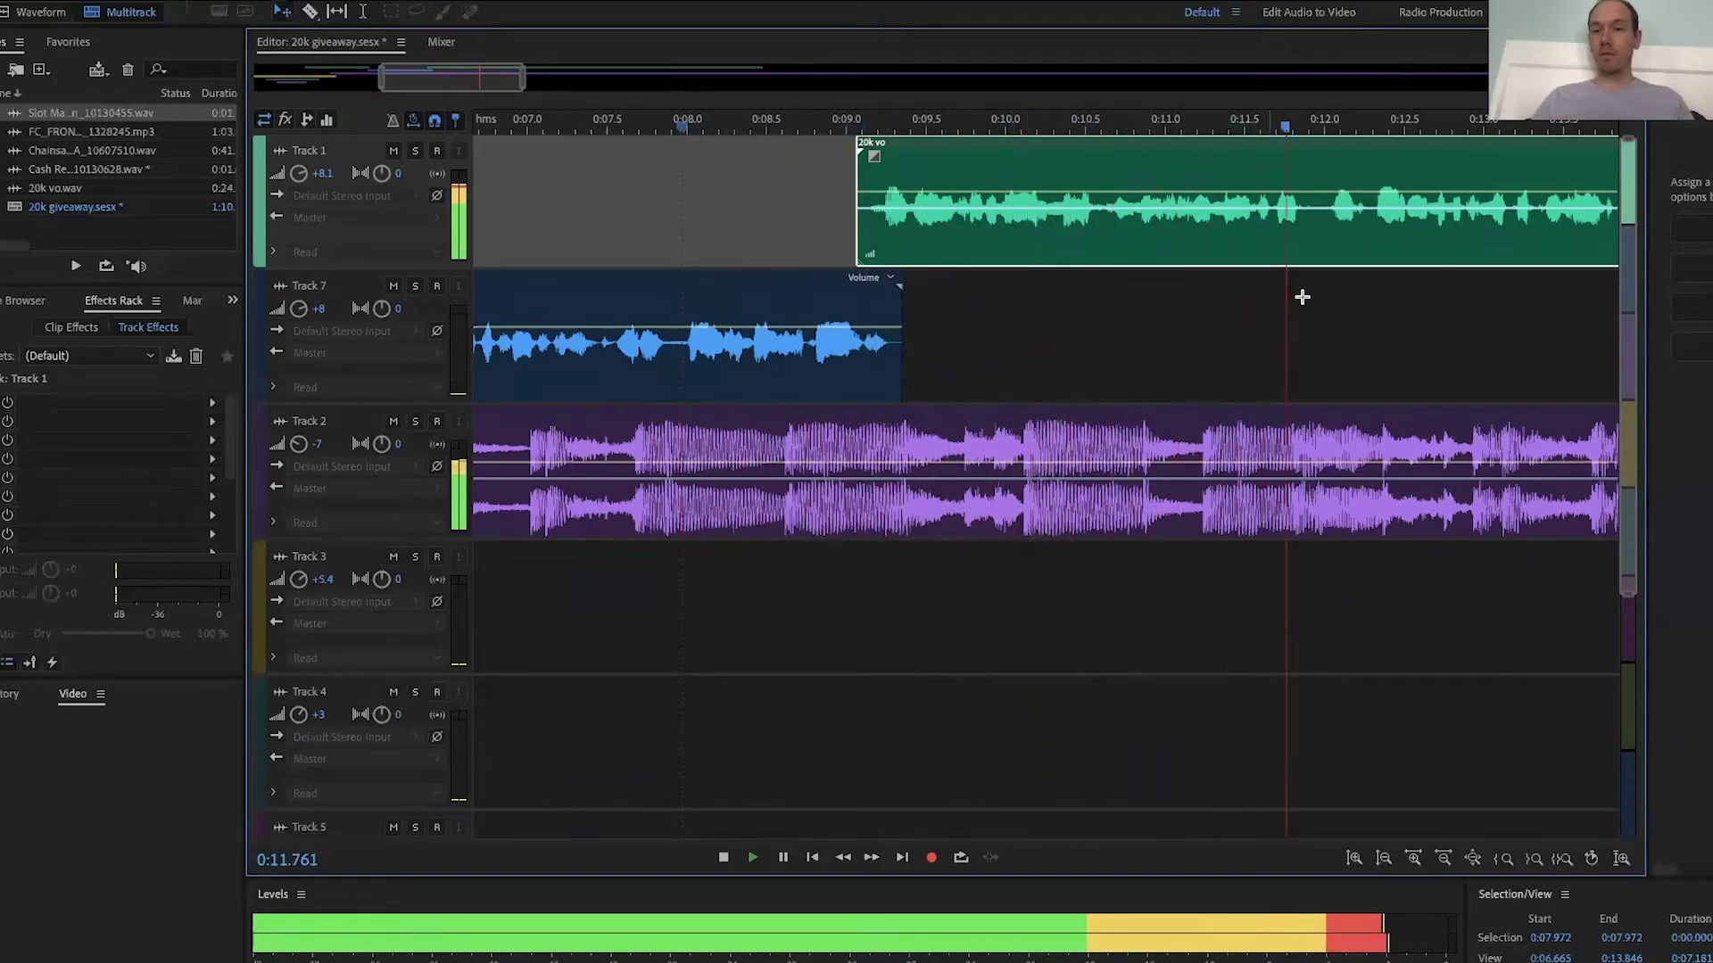
Step: Split the Track 1 voice clip at 0:11.926 and move the second part to Track 7, overlapping from about 0:11.7
click(1341, 209)
key(space)
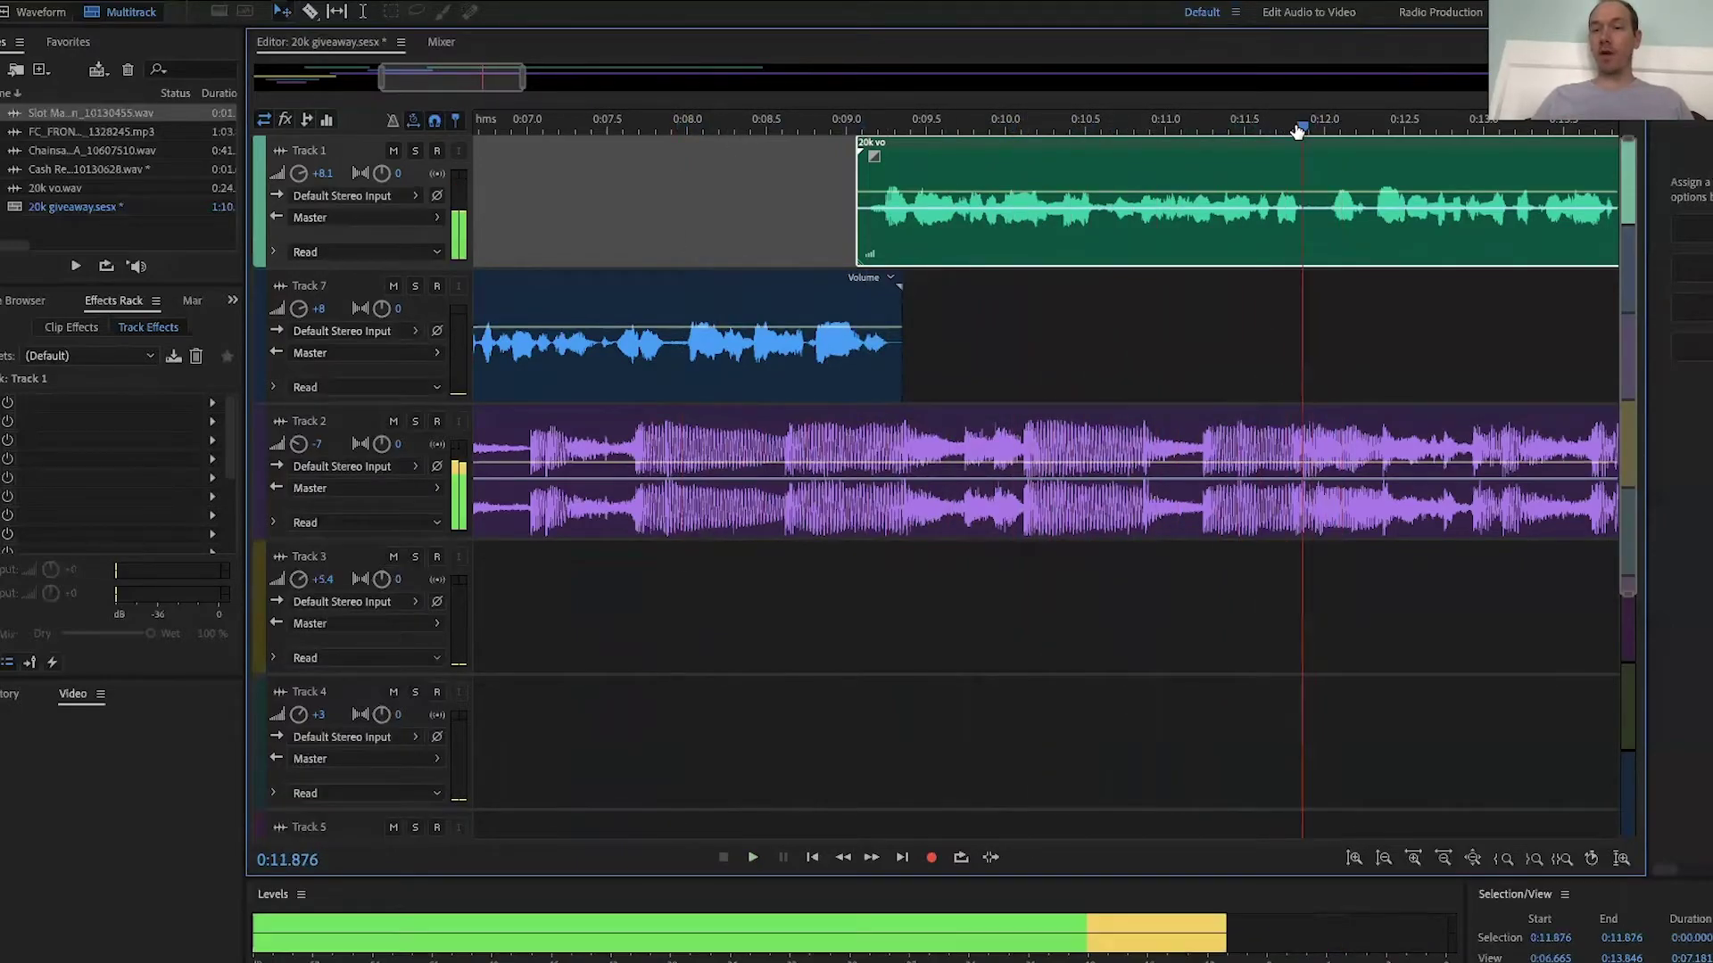
key(space)
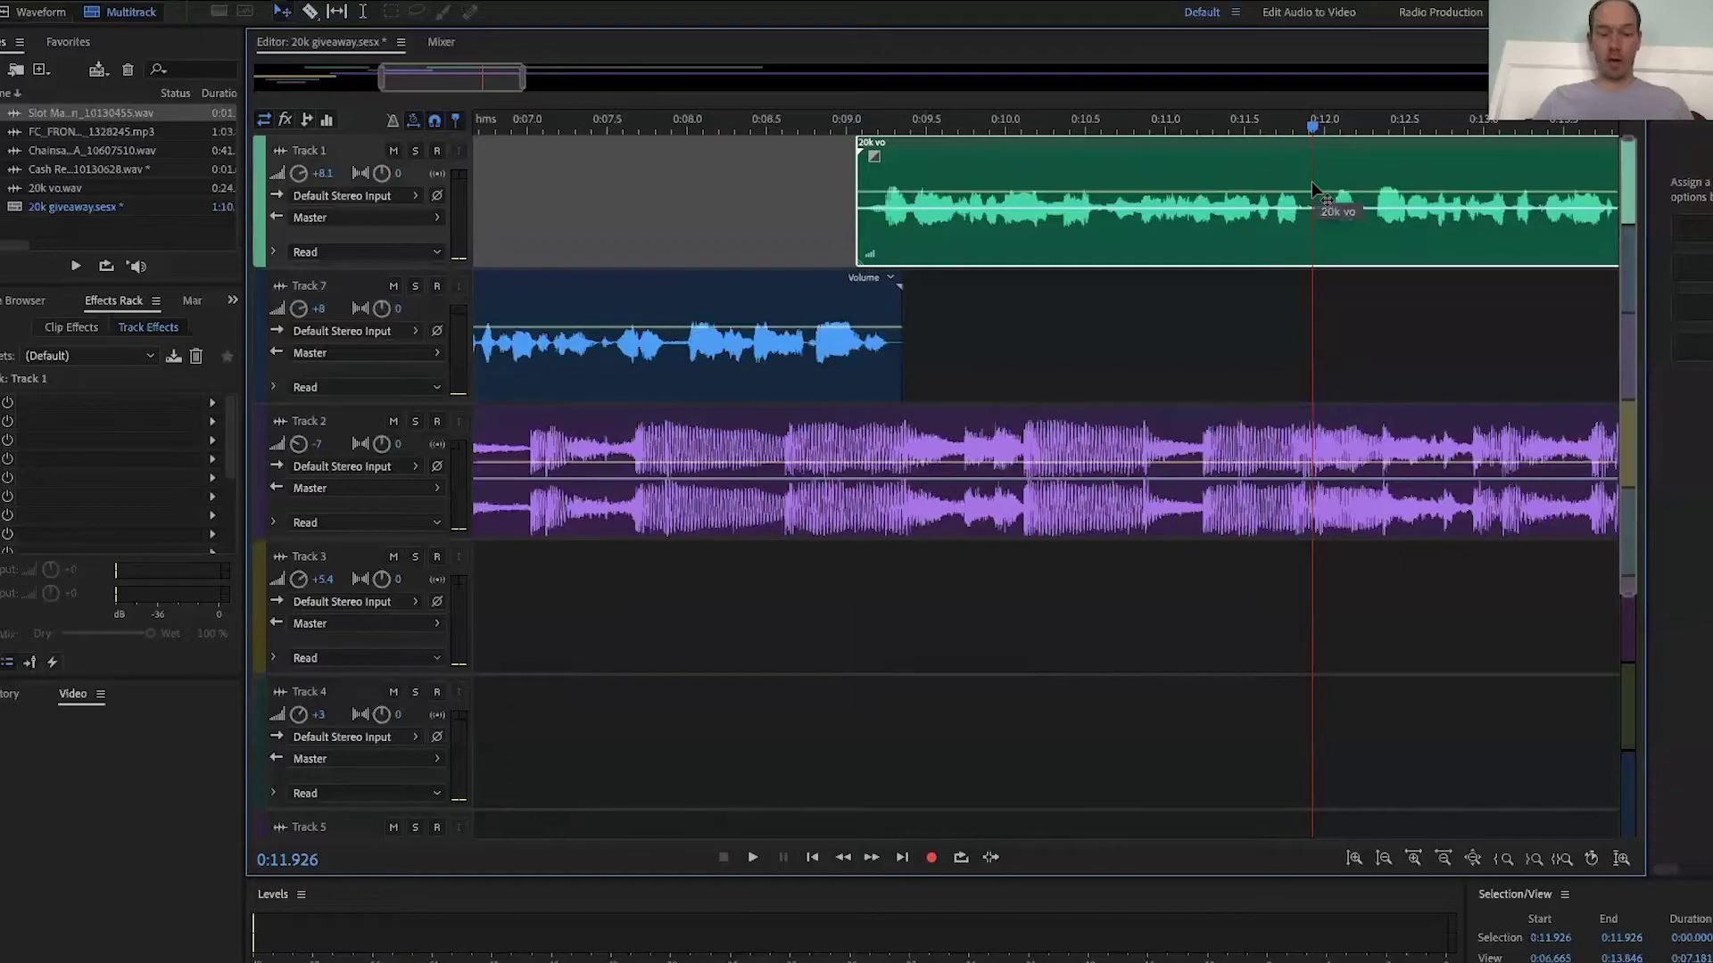
key(ctrl+k)
click(1335, 184)
drag(1335, 185, 1300, 302)
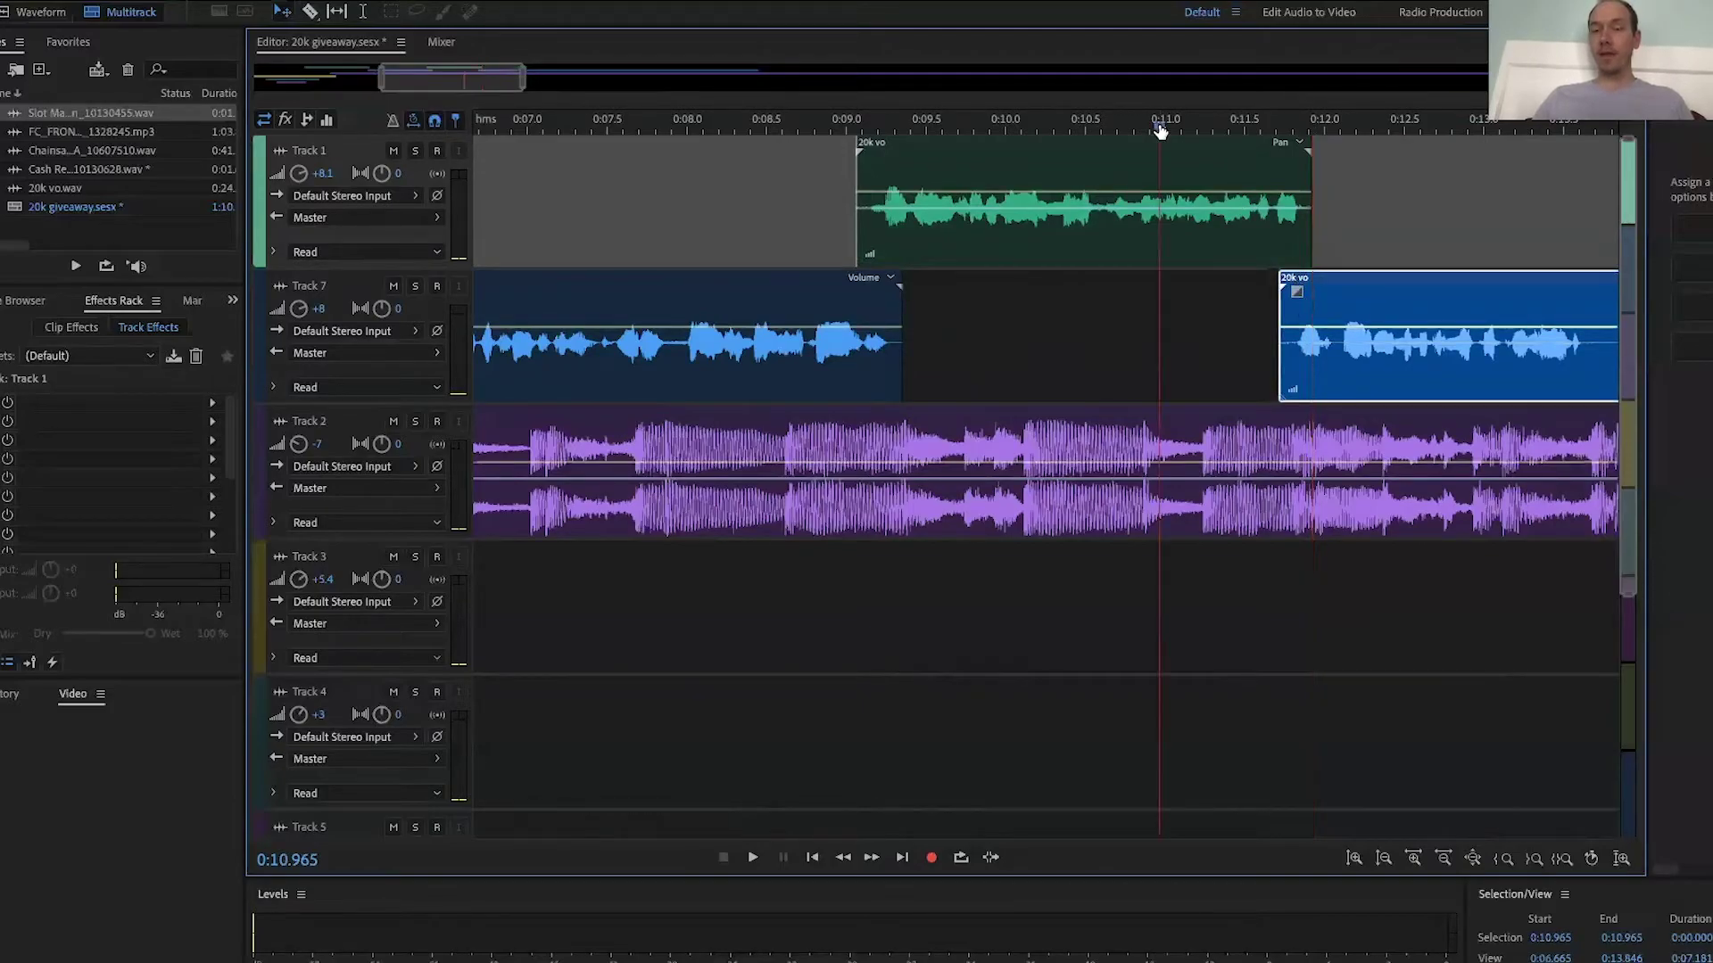
Step: Play from about 0:10.965 across the overlap and on through the Track 7 phrase to find where it ends
key(space)
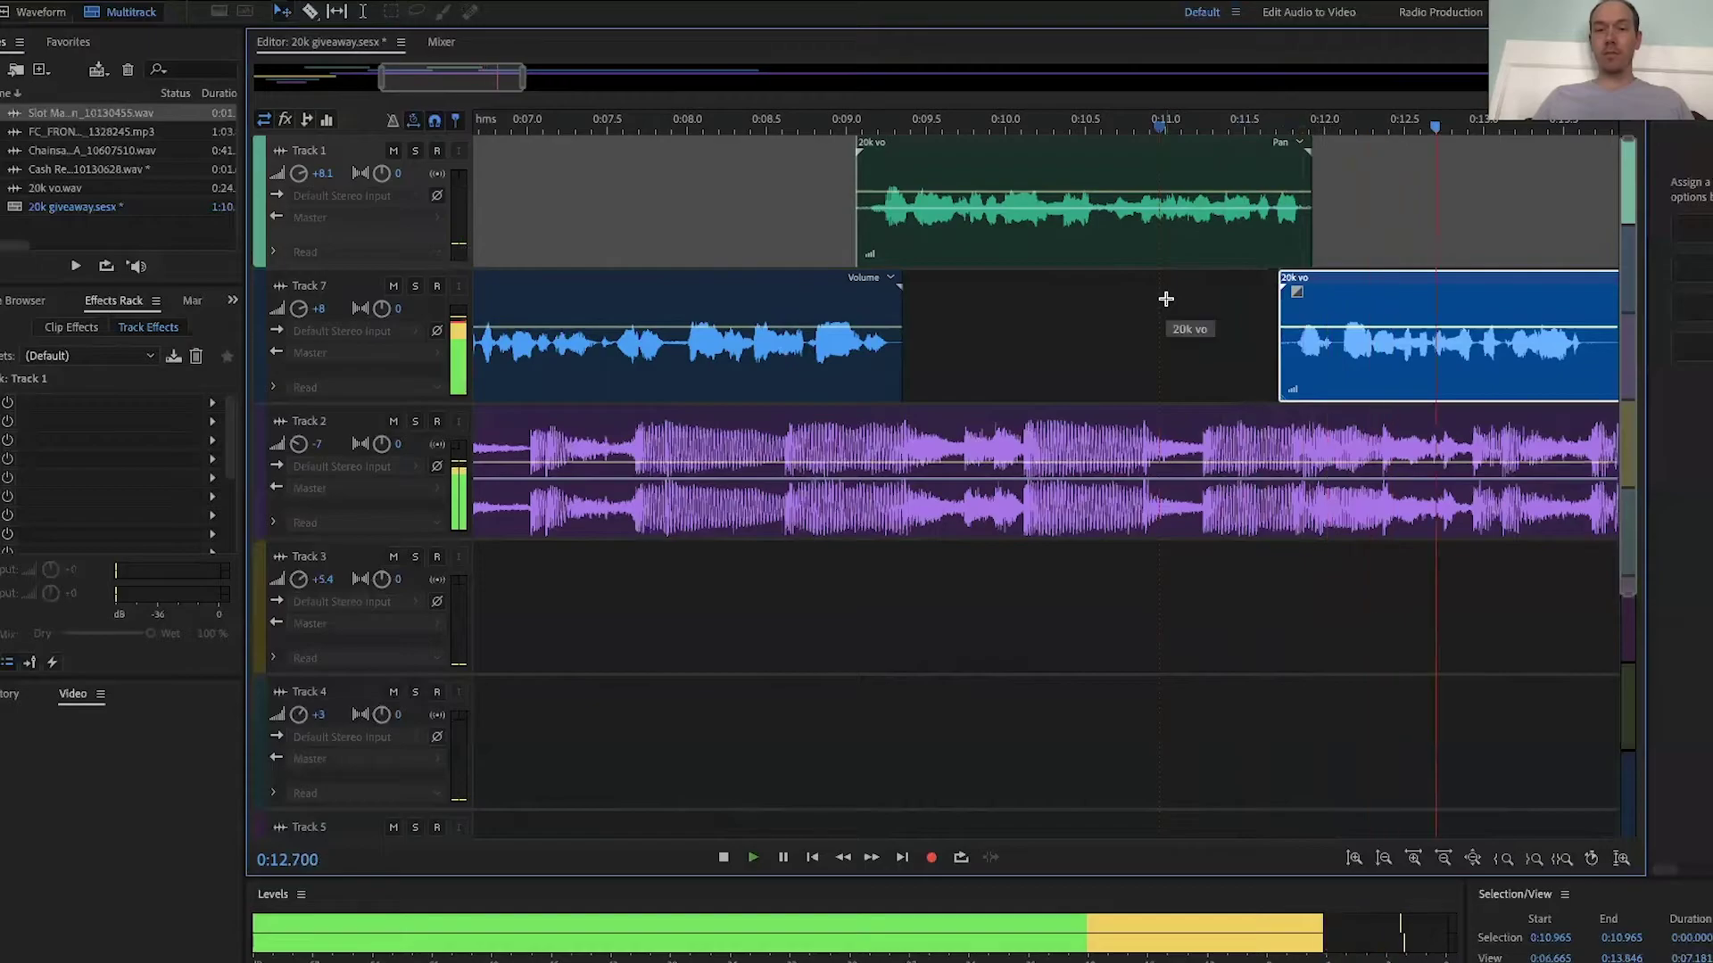
key(space)
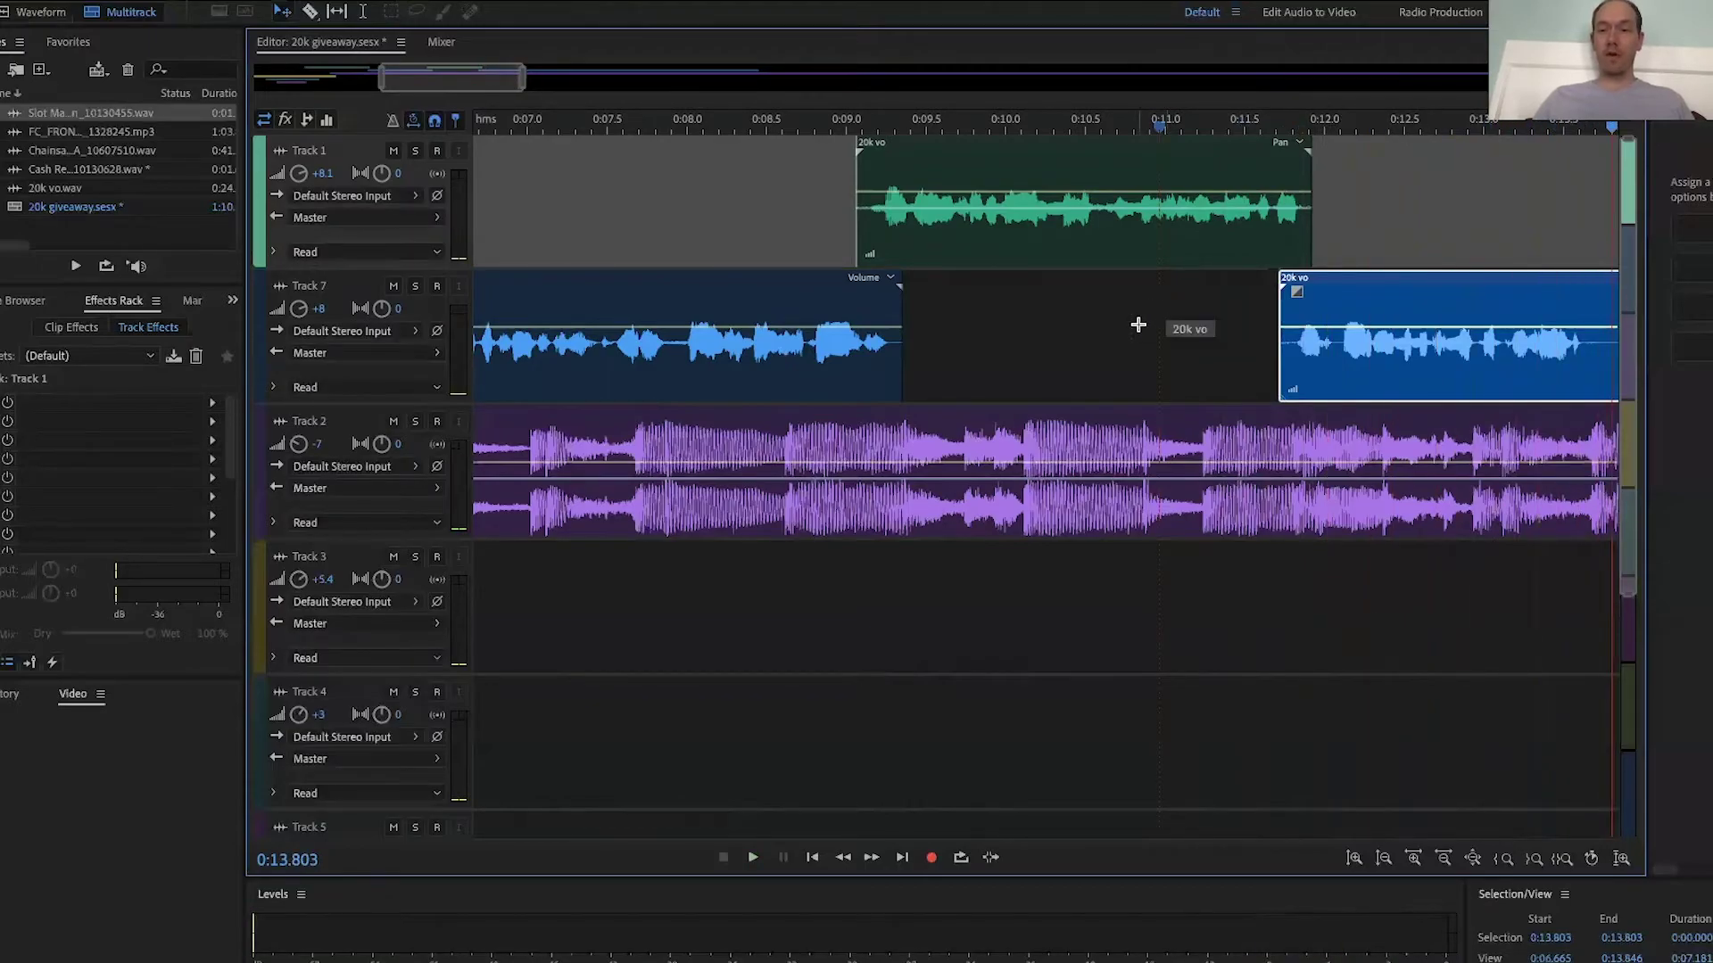
scroll(1138, 325, right, 5)
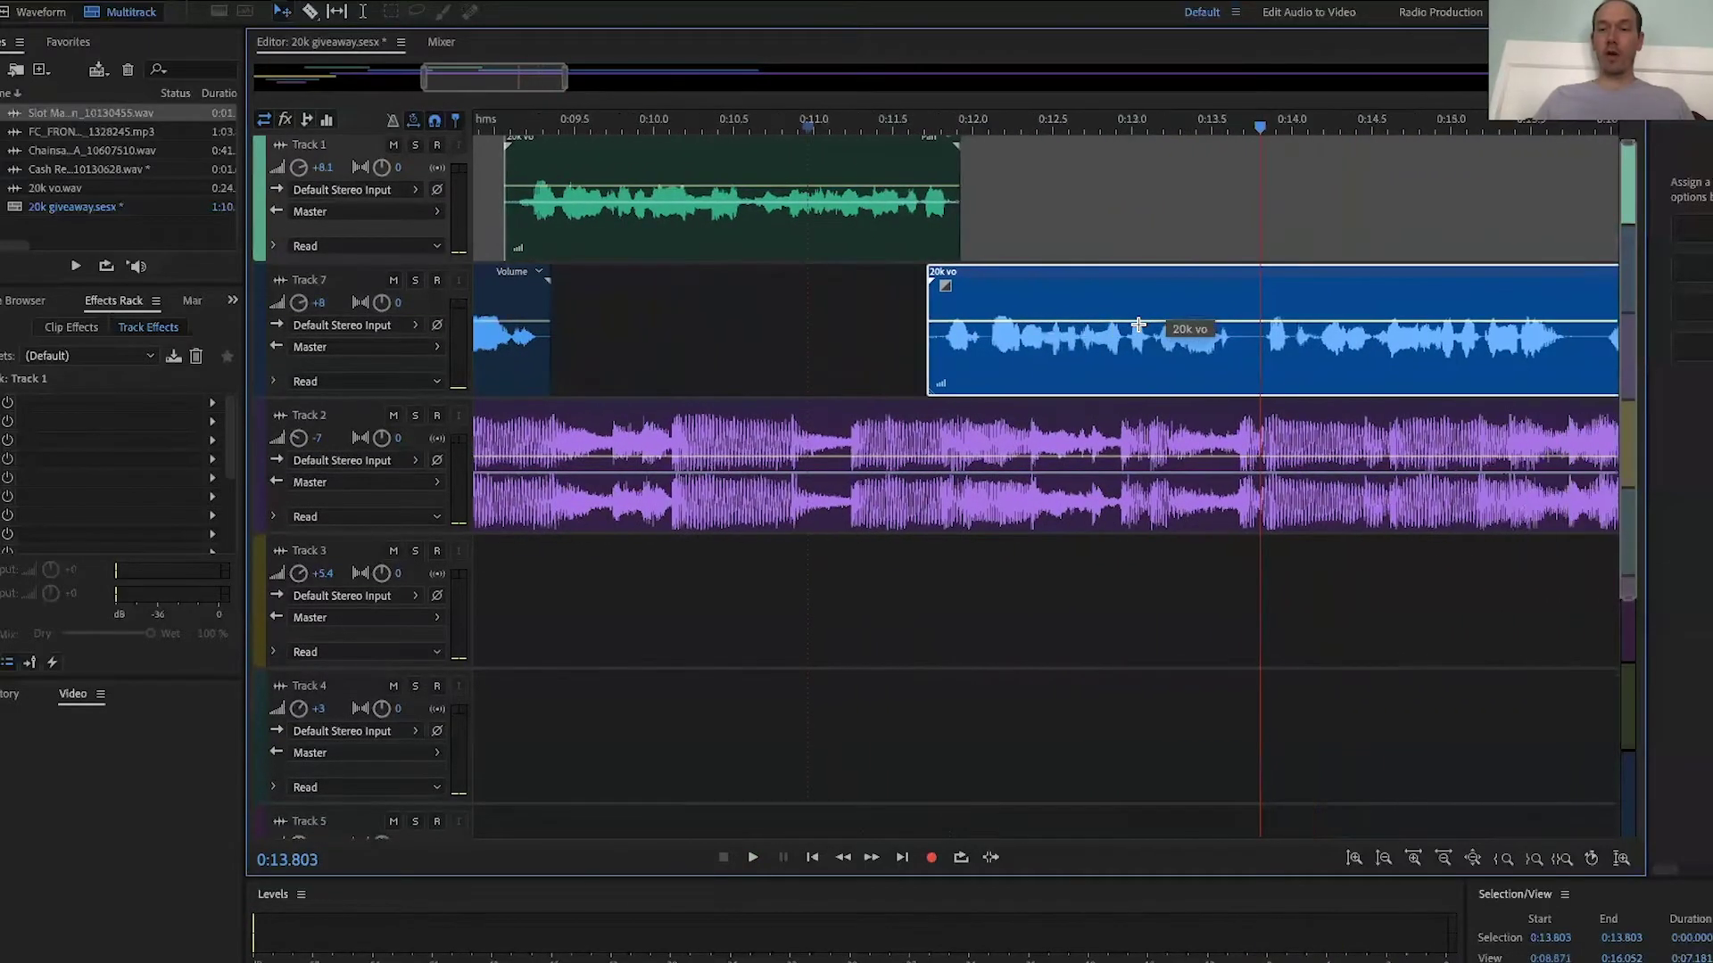
scroll(1138, 325, right, 1)
click(1095, 130)
key(space)
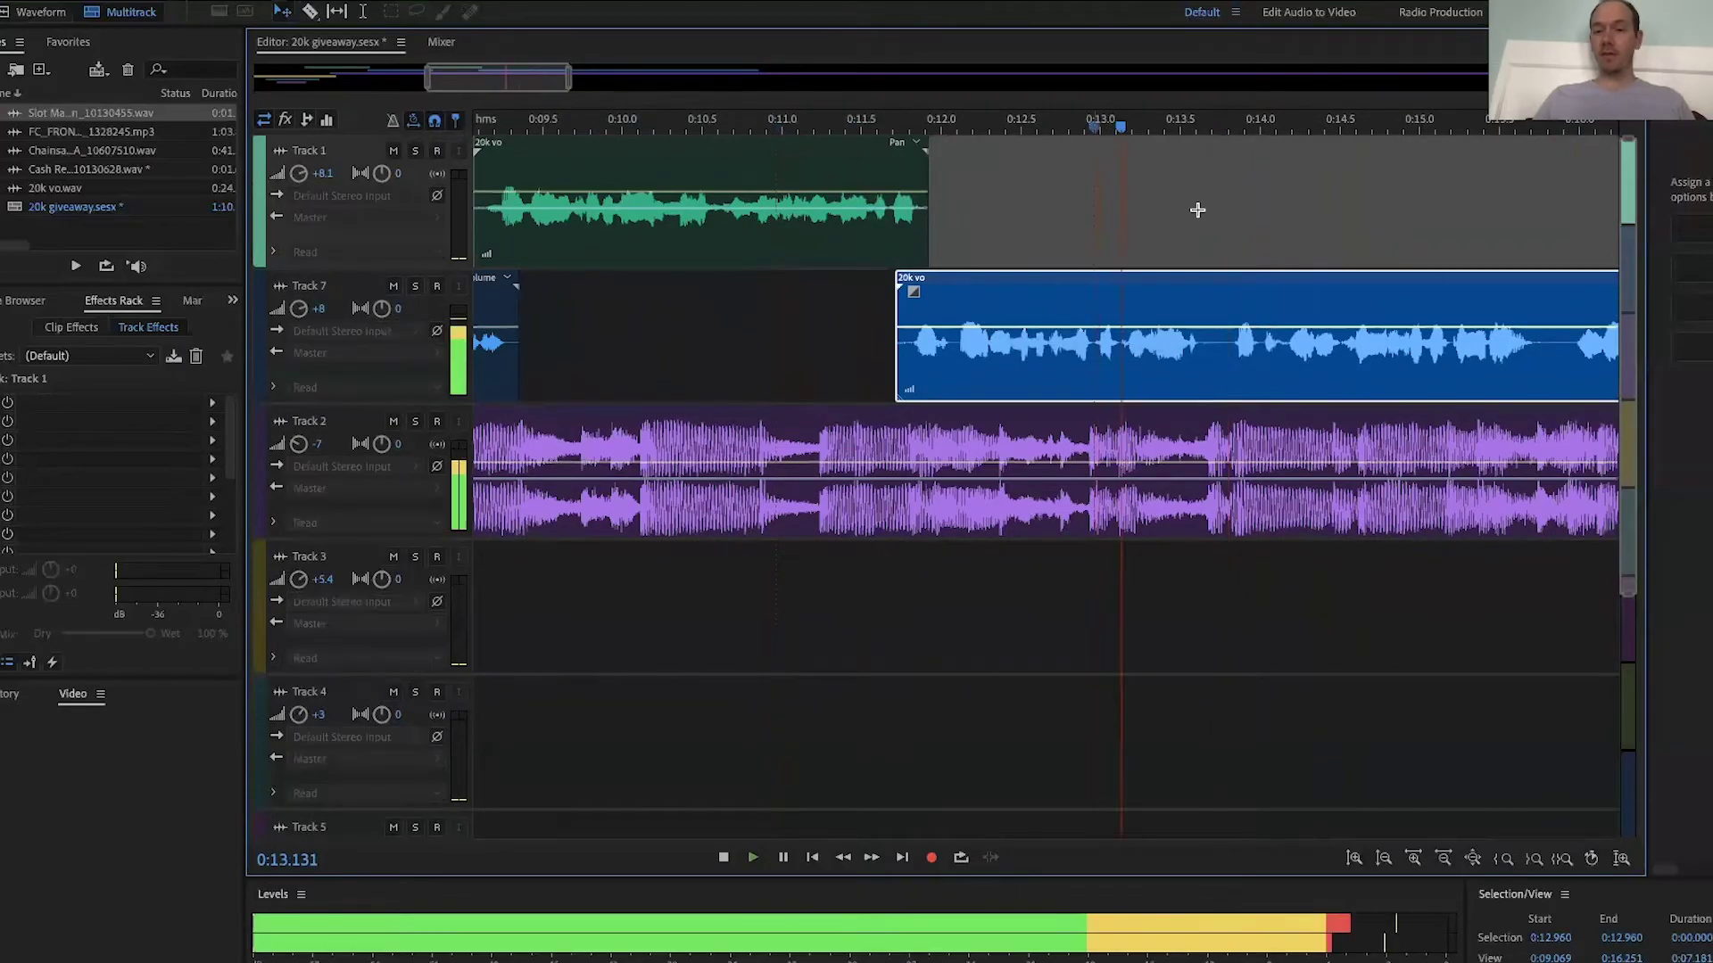
Step: Split the Track 7 voice clip at 0:13.695 and move the second part to Track 1, overlapping from about 0:13.4
click(1214, 305)
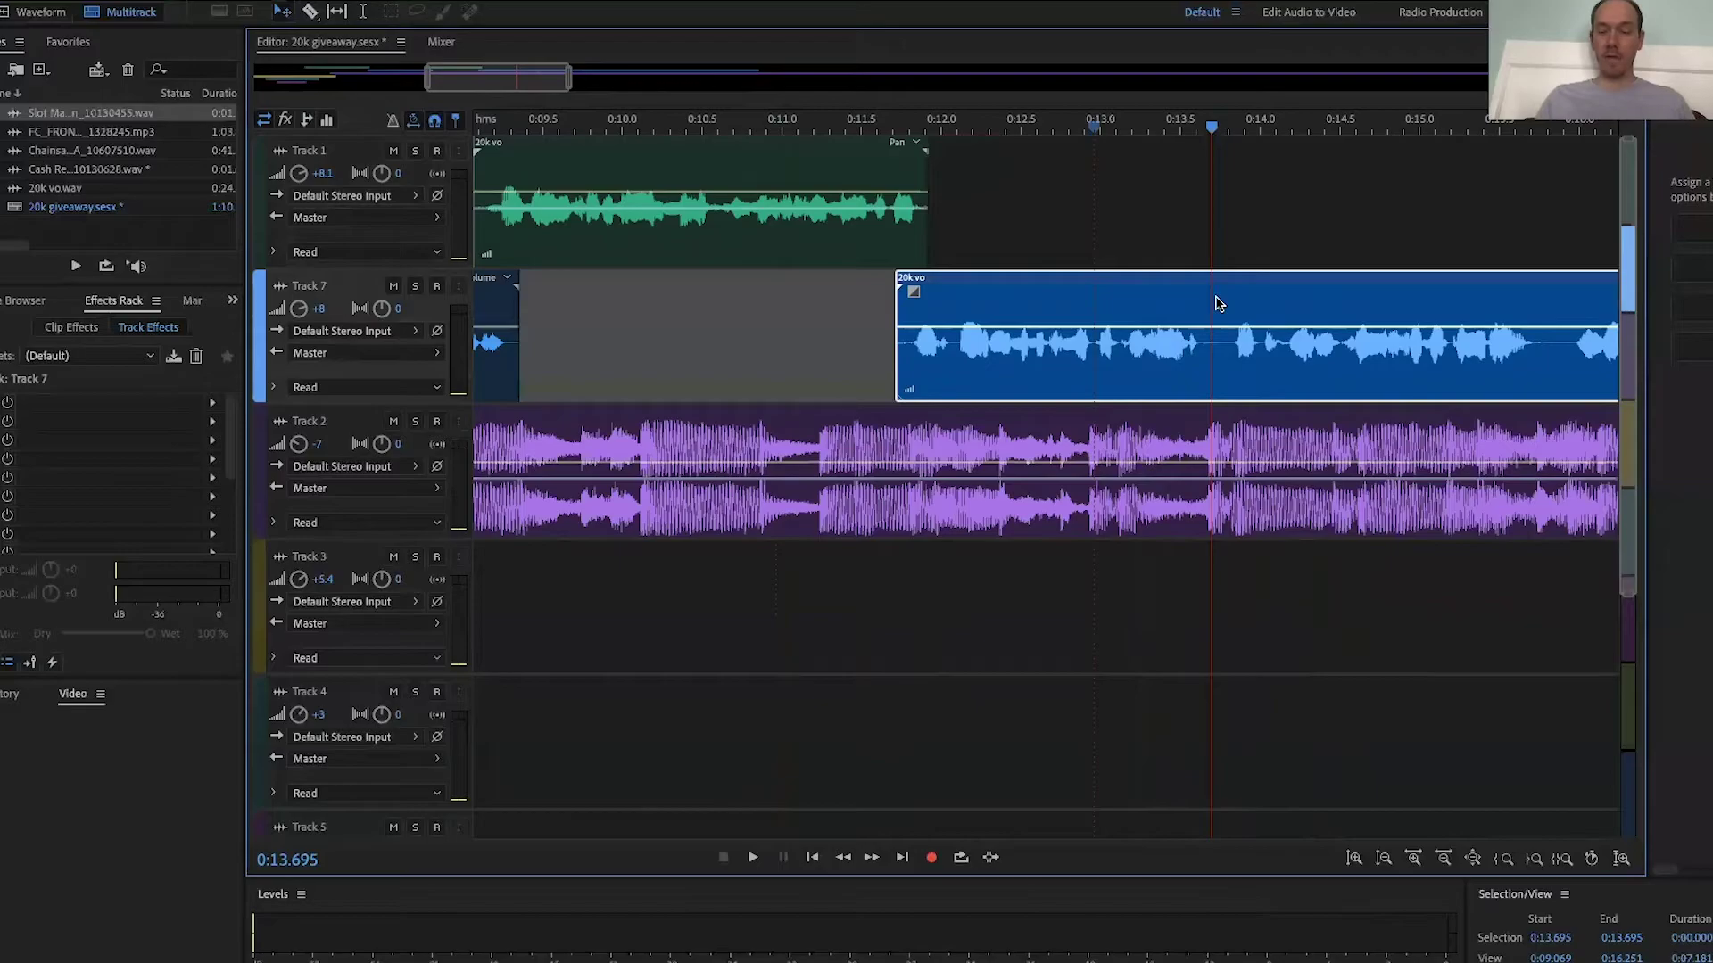
key(ctrl+k)
drag(1229, 298, 1181, 221)
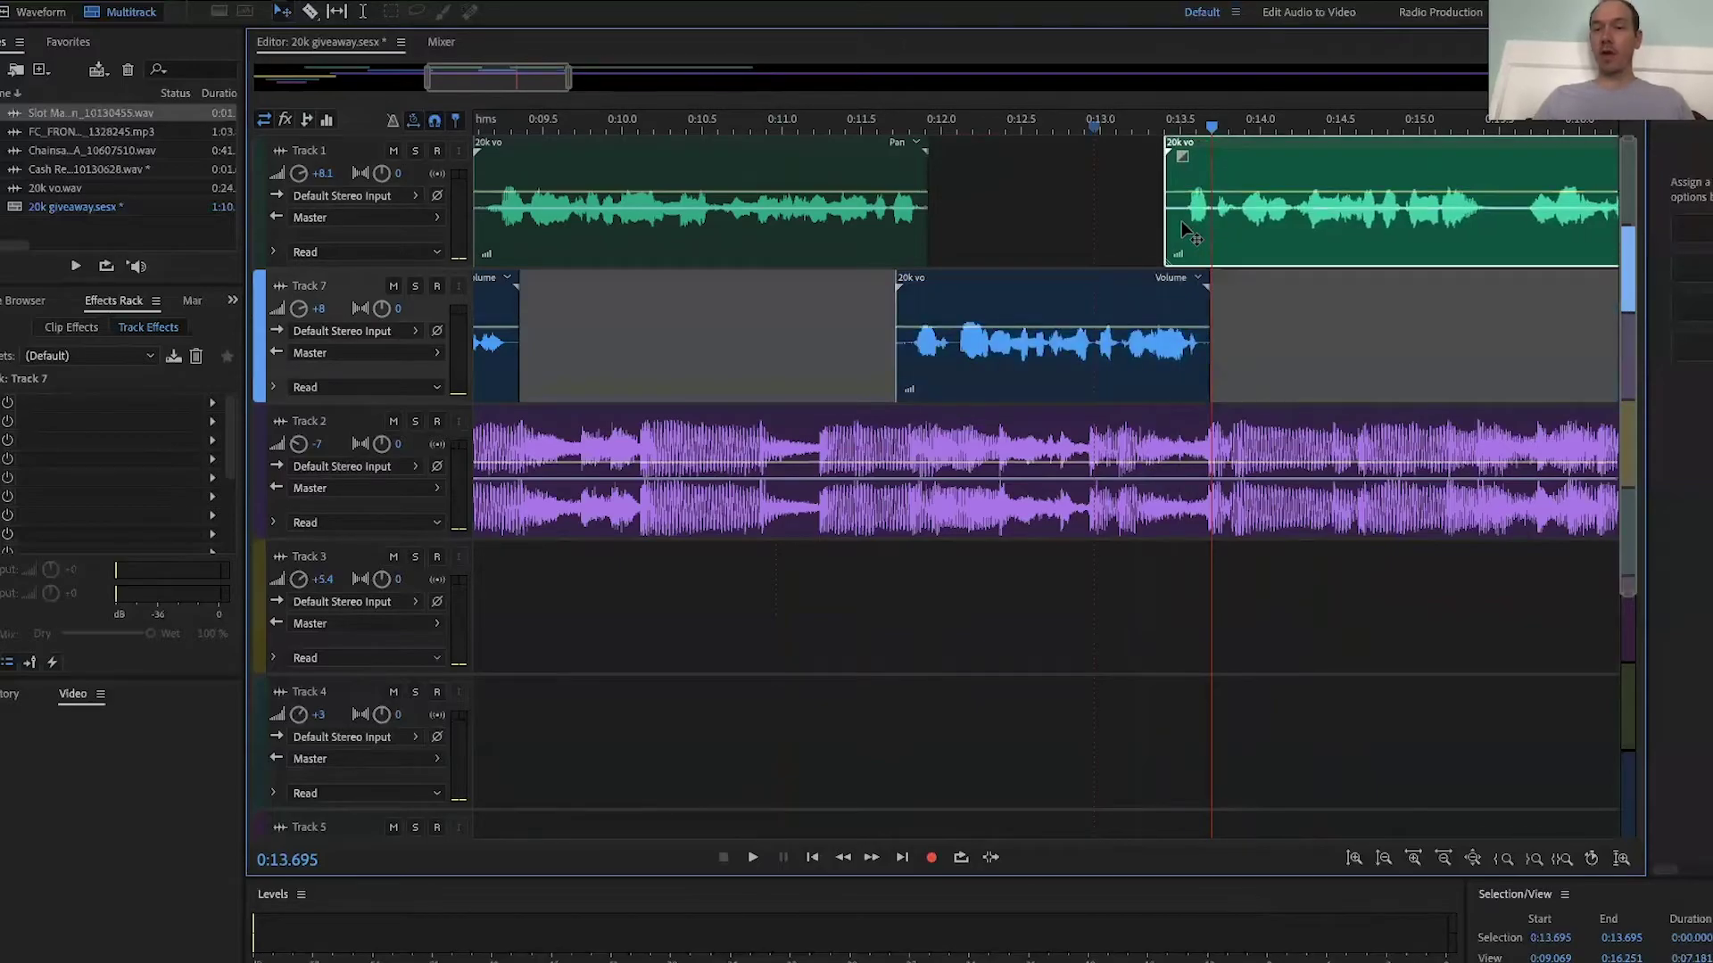
Step: Play from 0:12.824 across the overlap into the Track 1 phrase, up to its pause at about 0:15.5
click(1073, 125)
key(space)
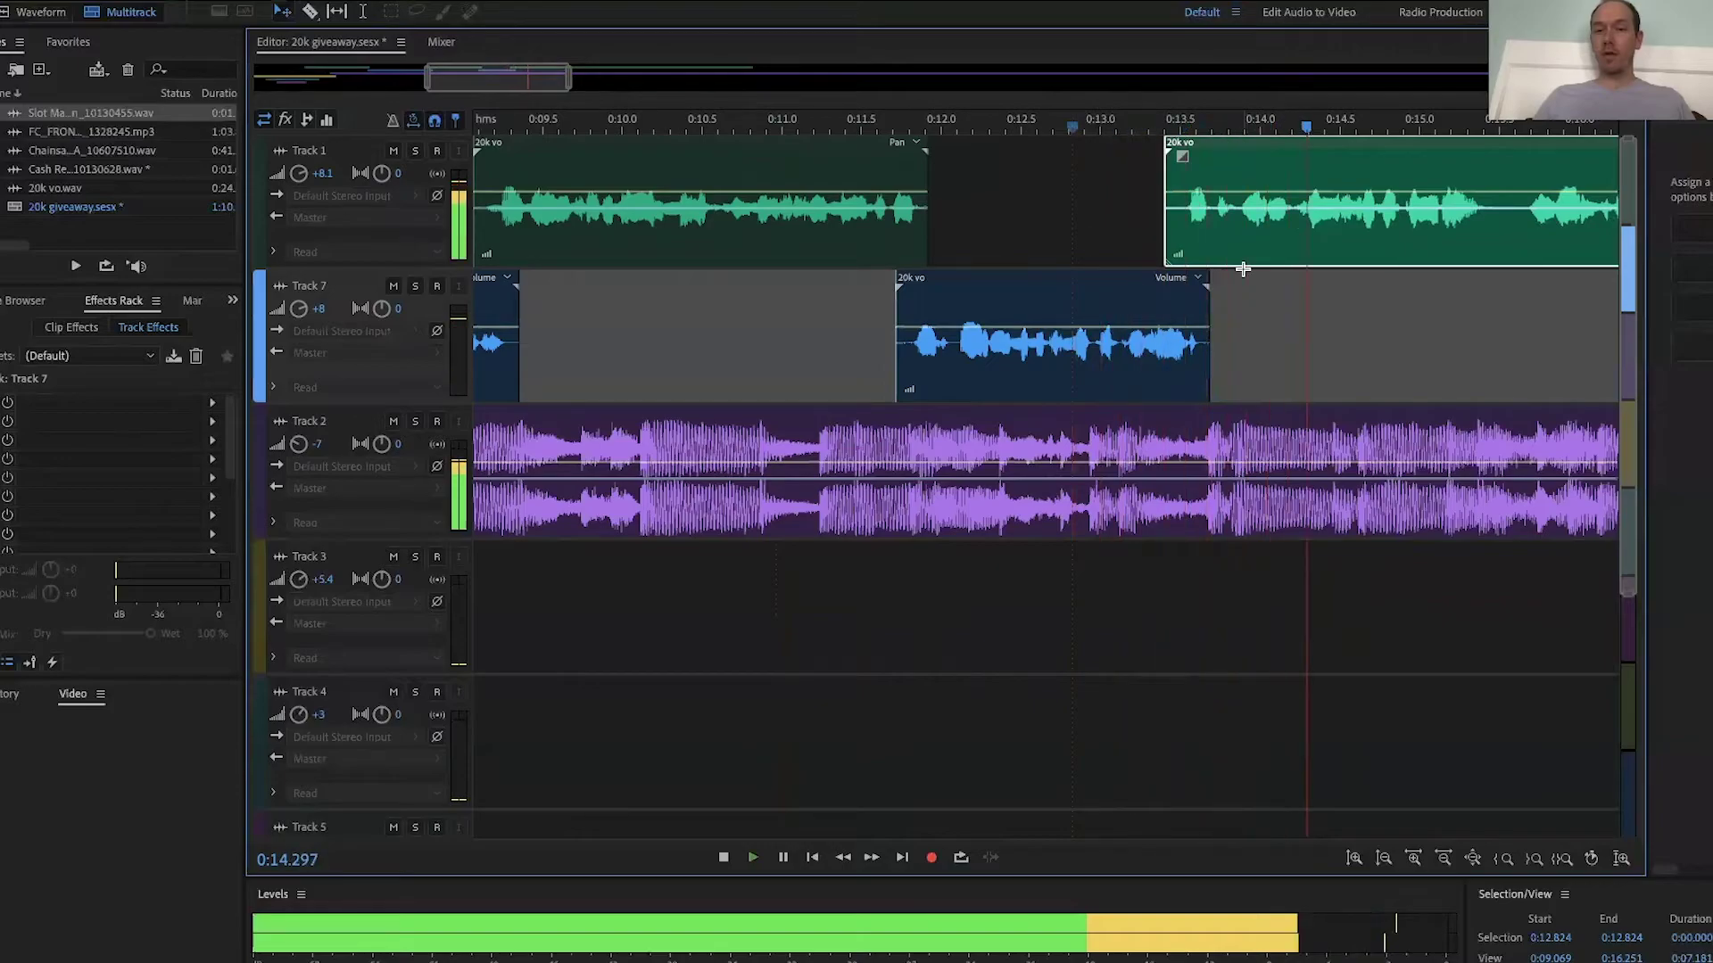
key(space)
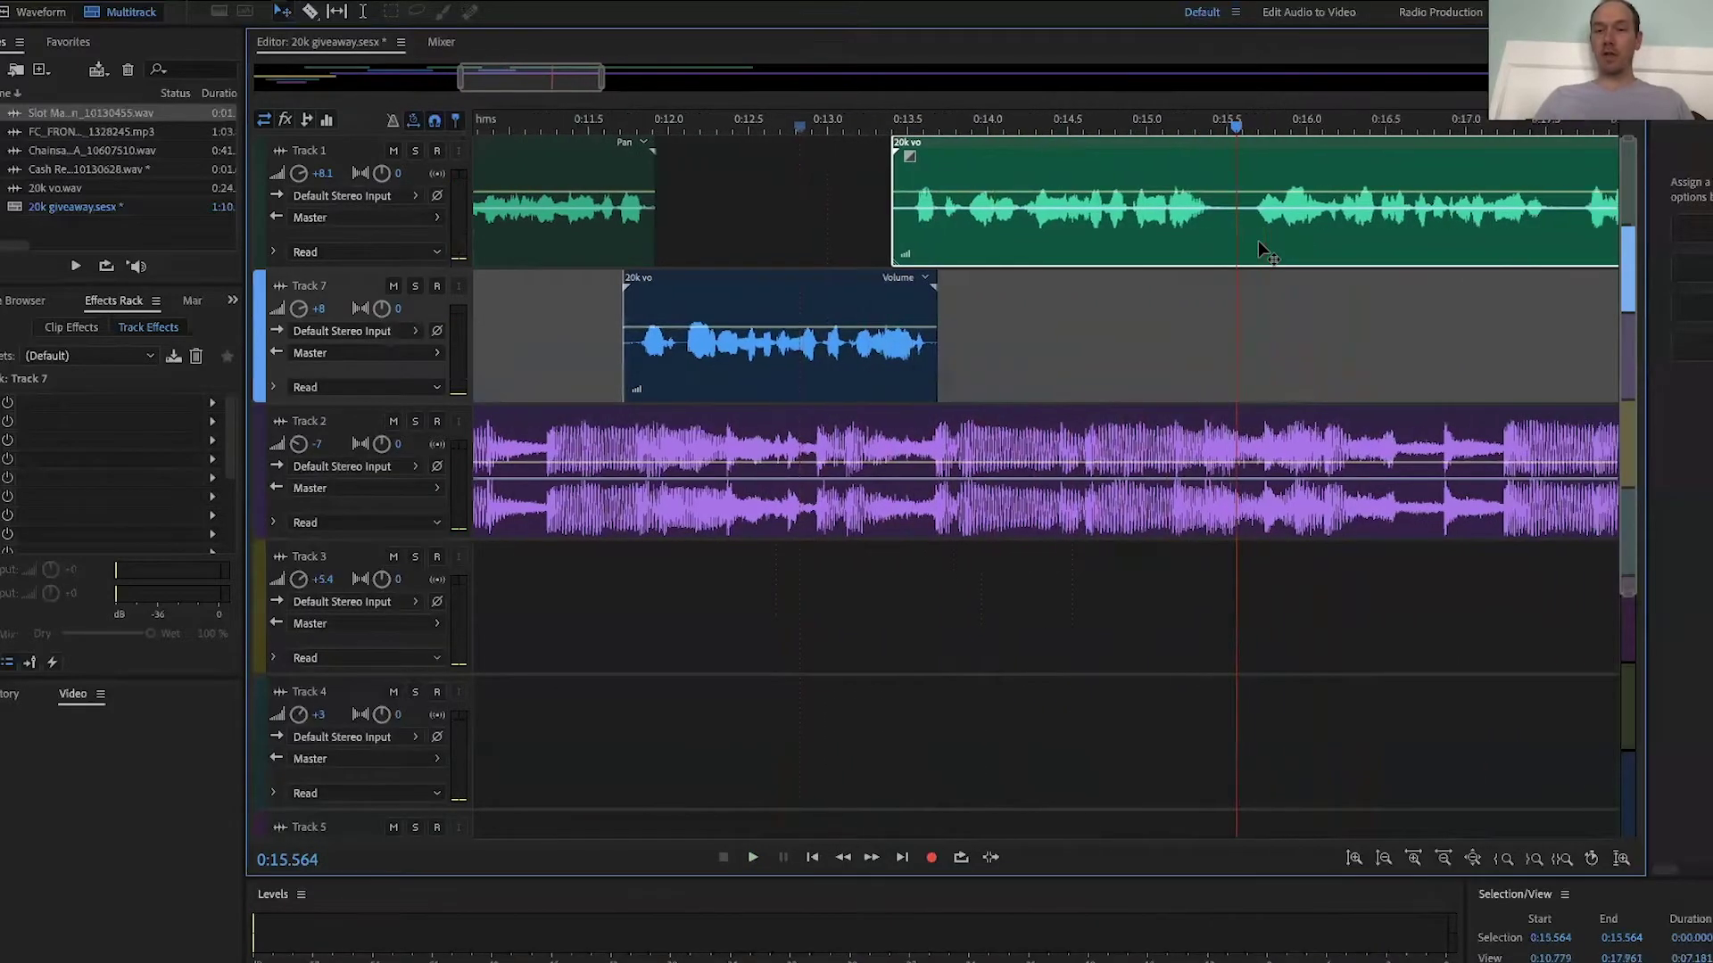
Step: Split the Track 1 voice clip at 0:15.519 and move the second part to Track 7, overlapping from about 0:15.14
click(1110, 124)
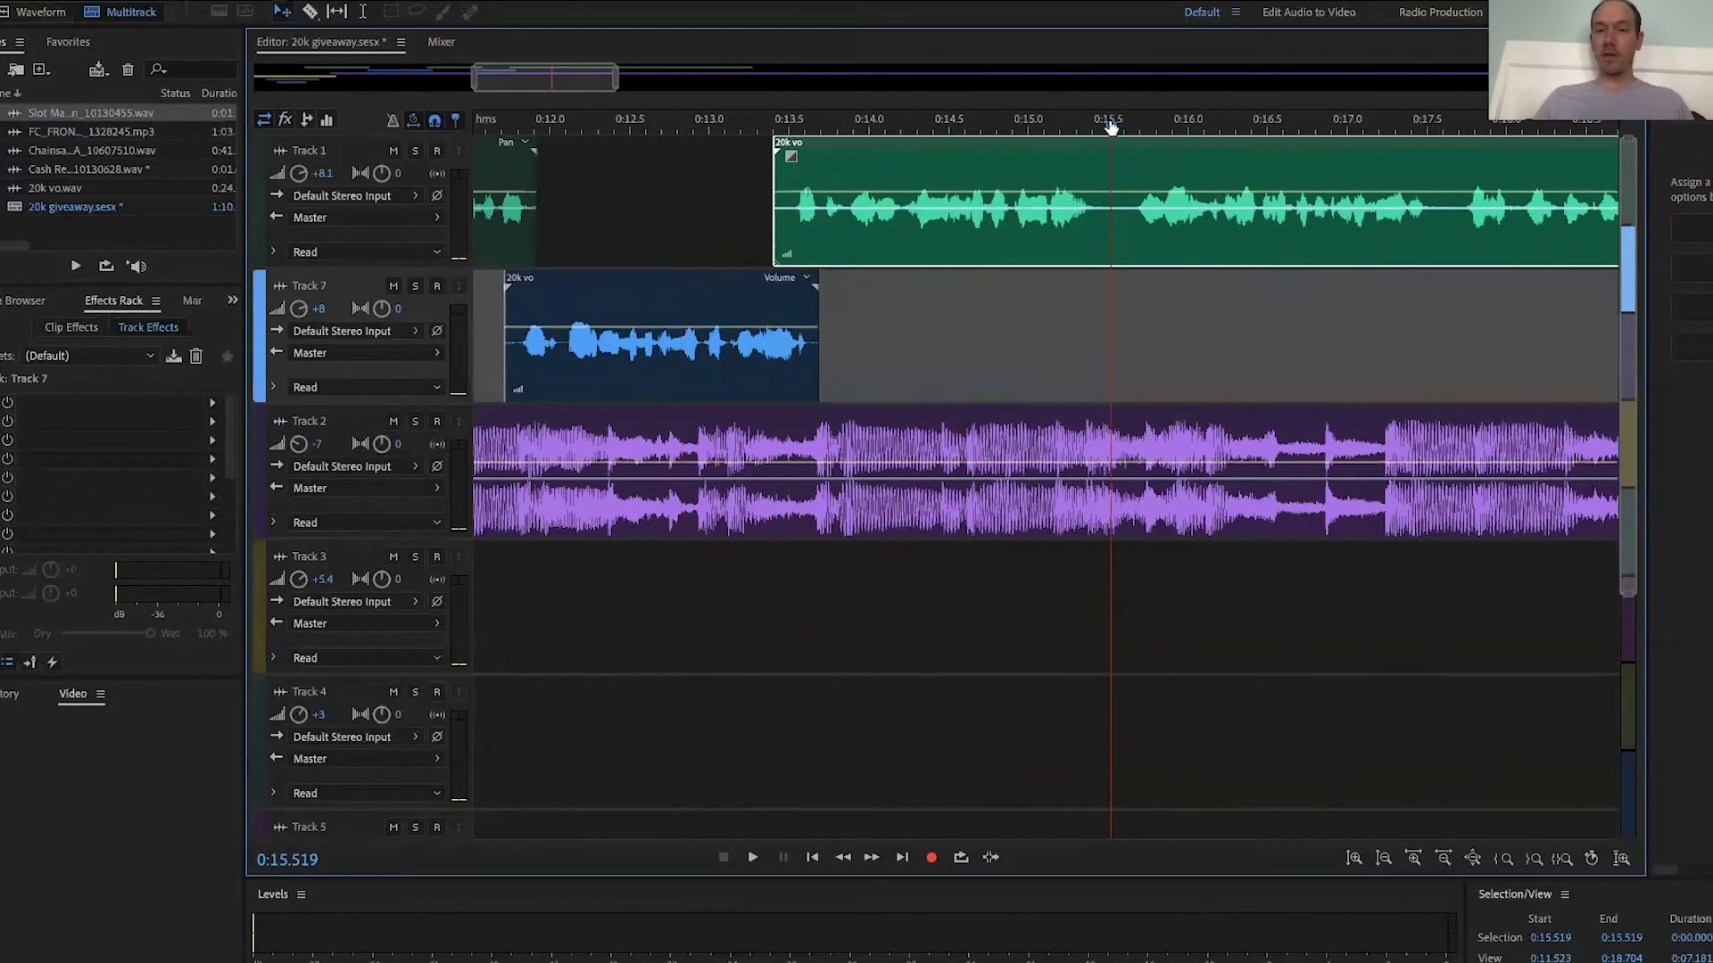
click(1111, 193)
key(ctrl+k)
drag(1110, 191, 1077, 316)
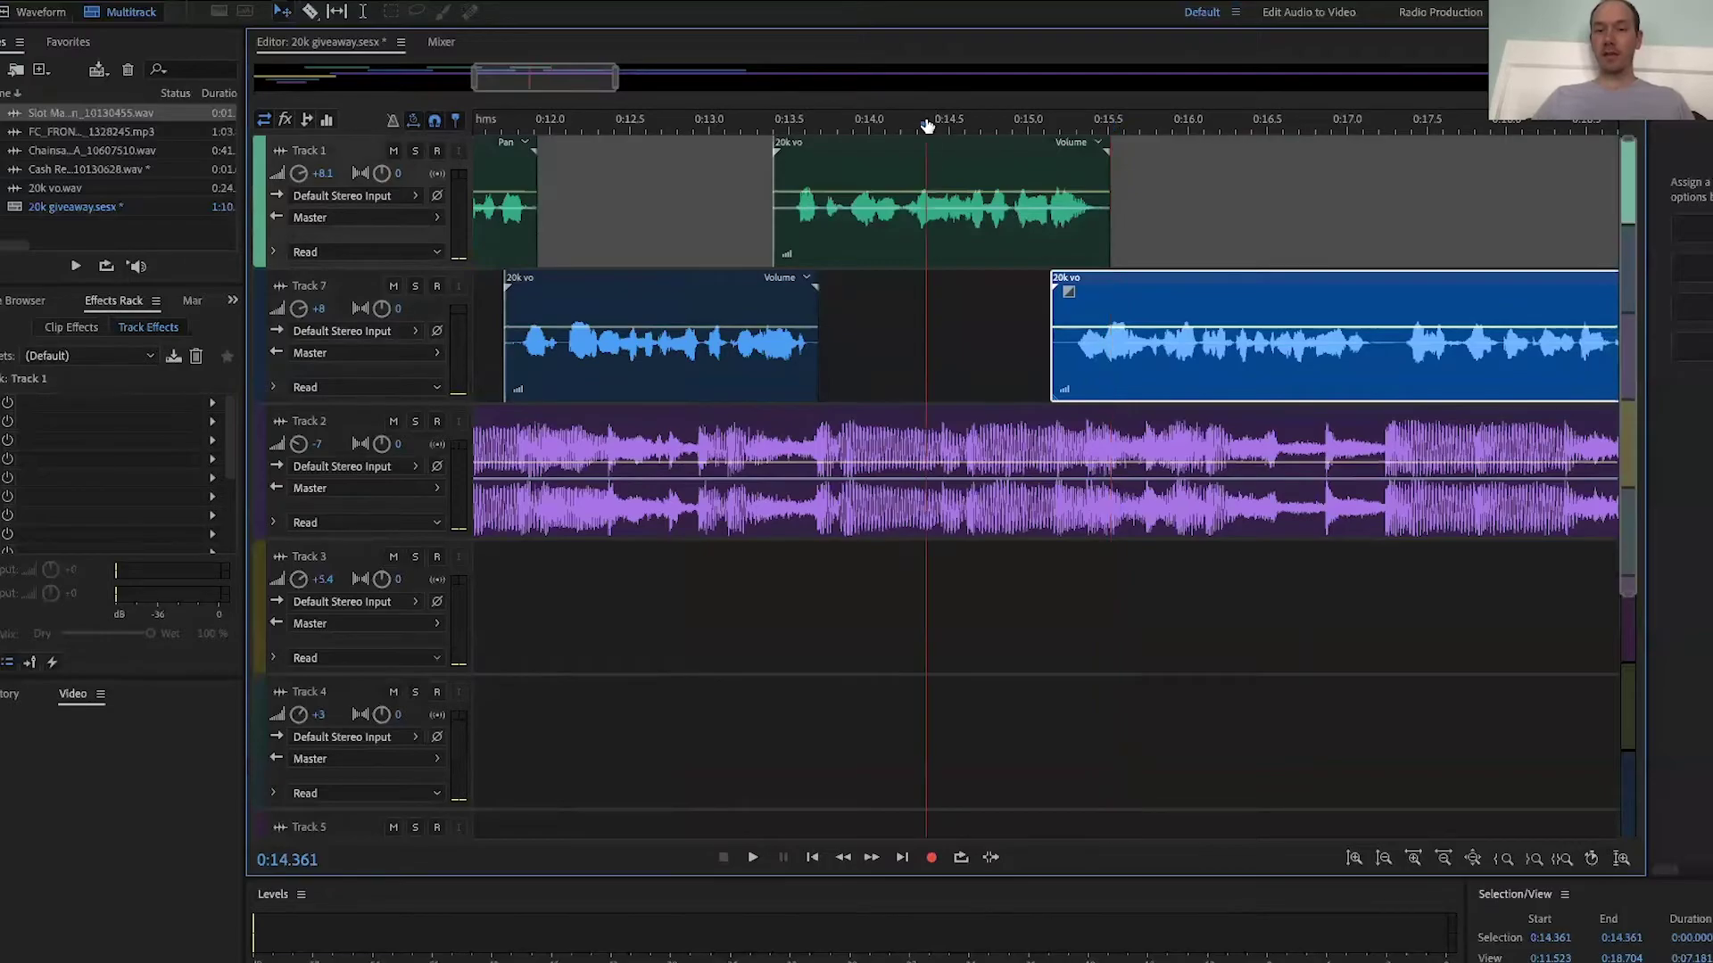
Step: Play across the new overlap and nudge the Track 7 clip slightly earlier to start at about 0:15.1
key(space)
click(1206, 309)
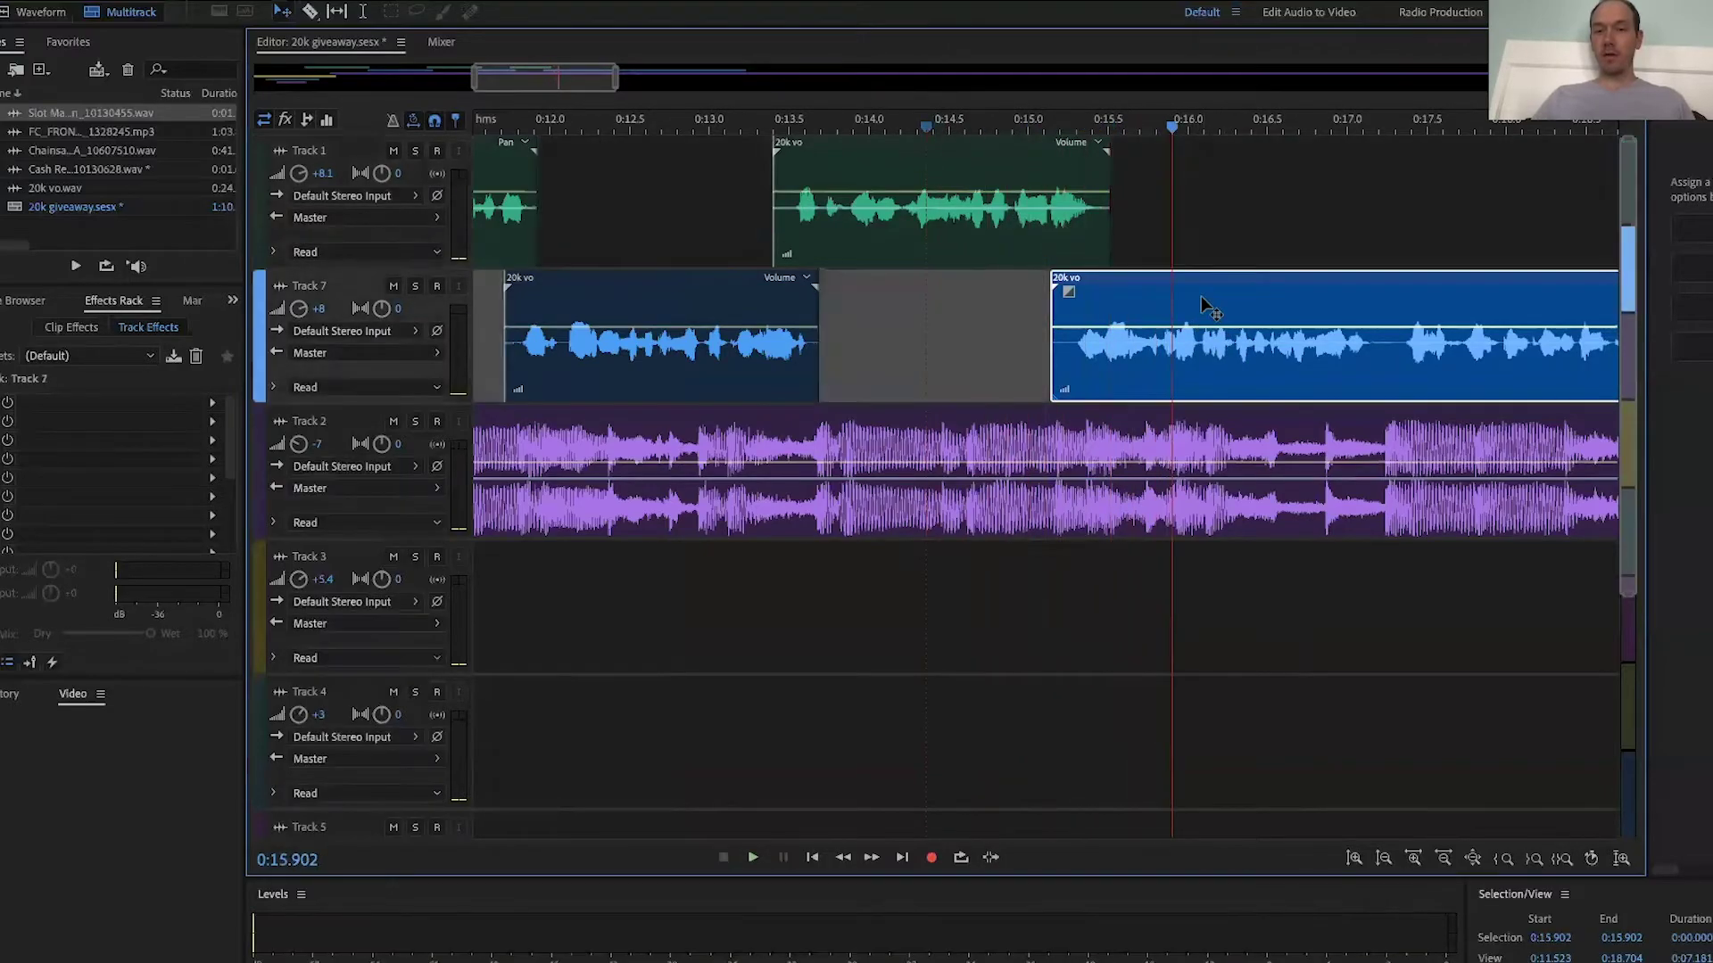
drag(1201, 301, 1197, 302)
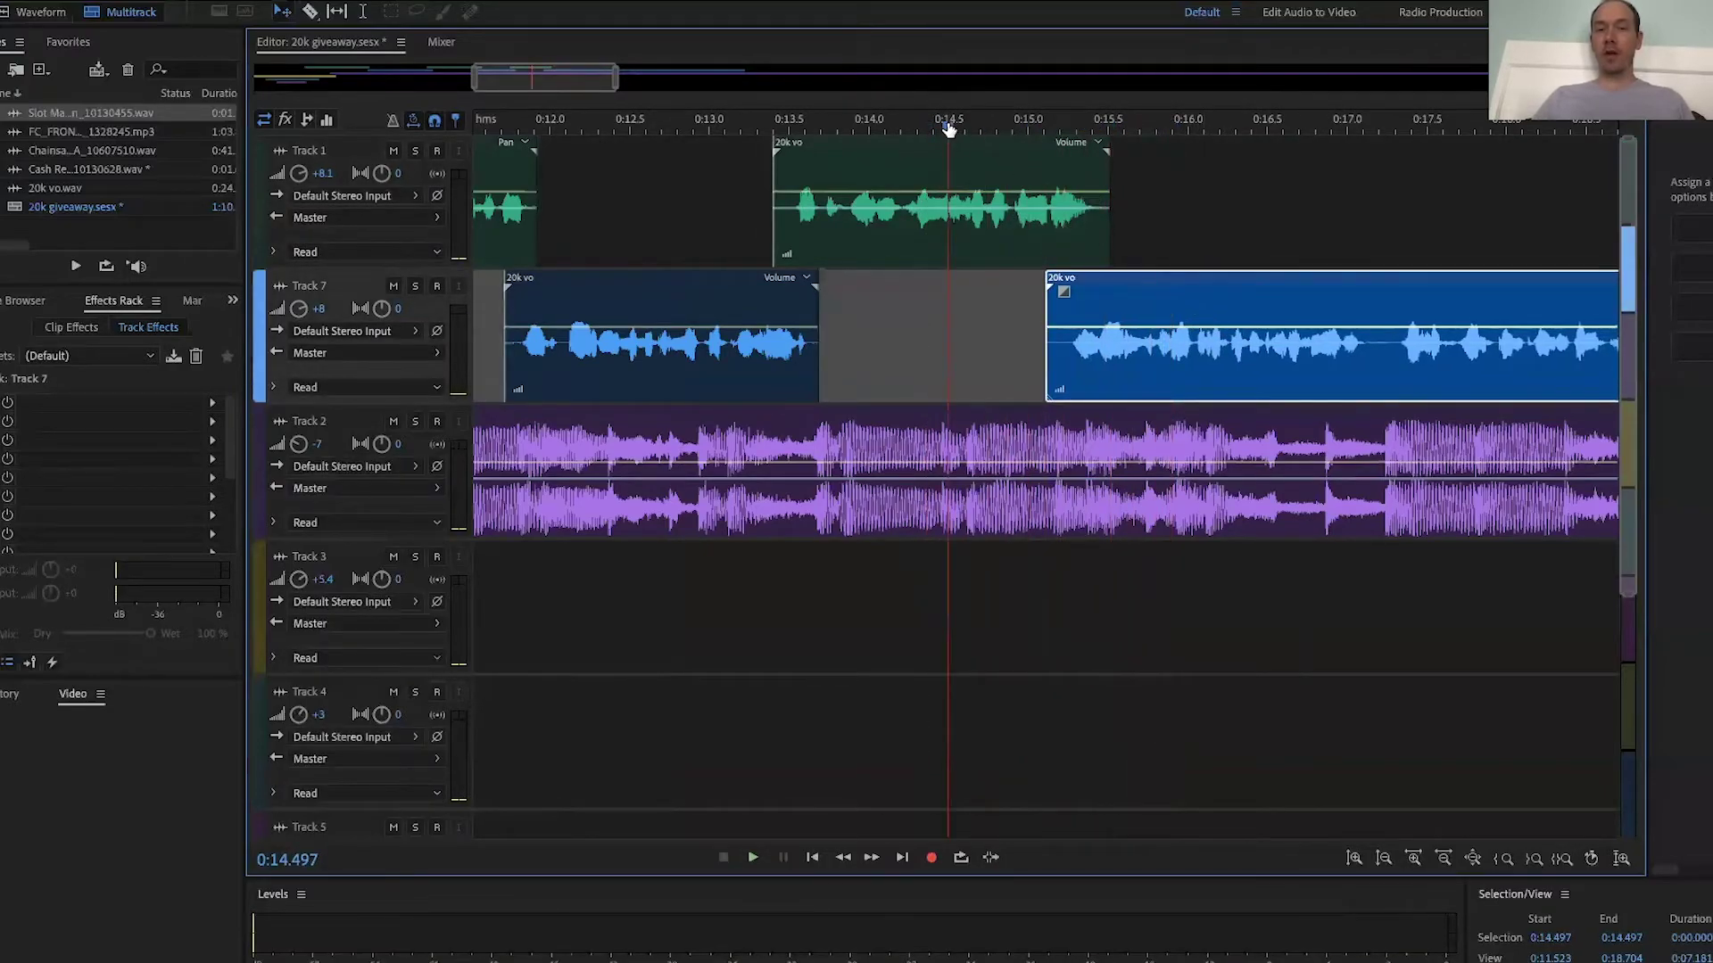
key(space)
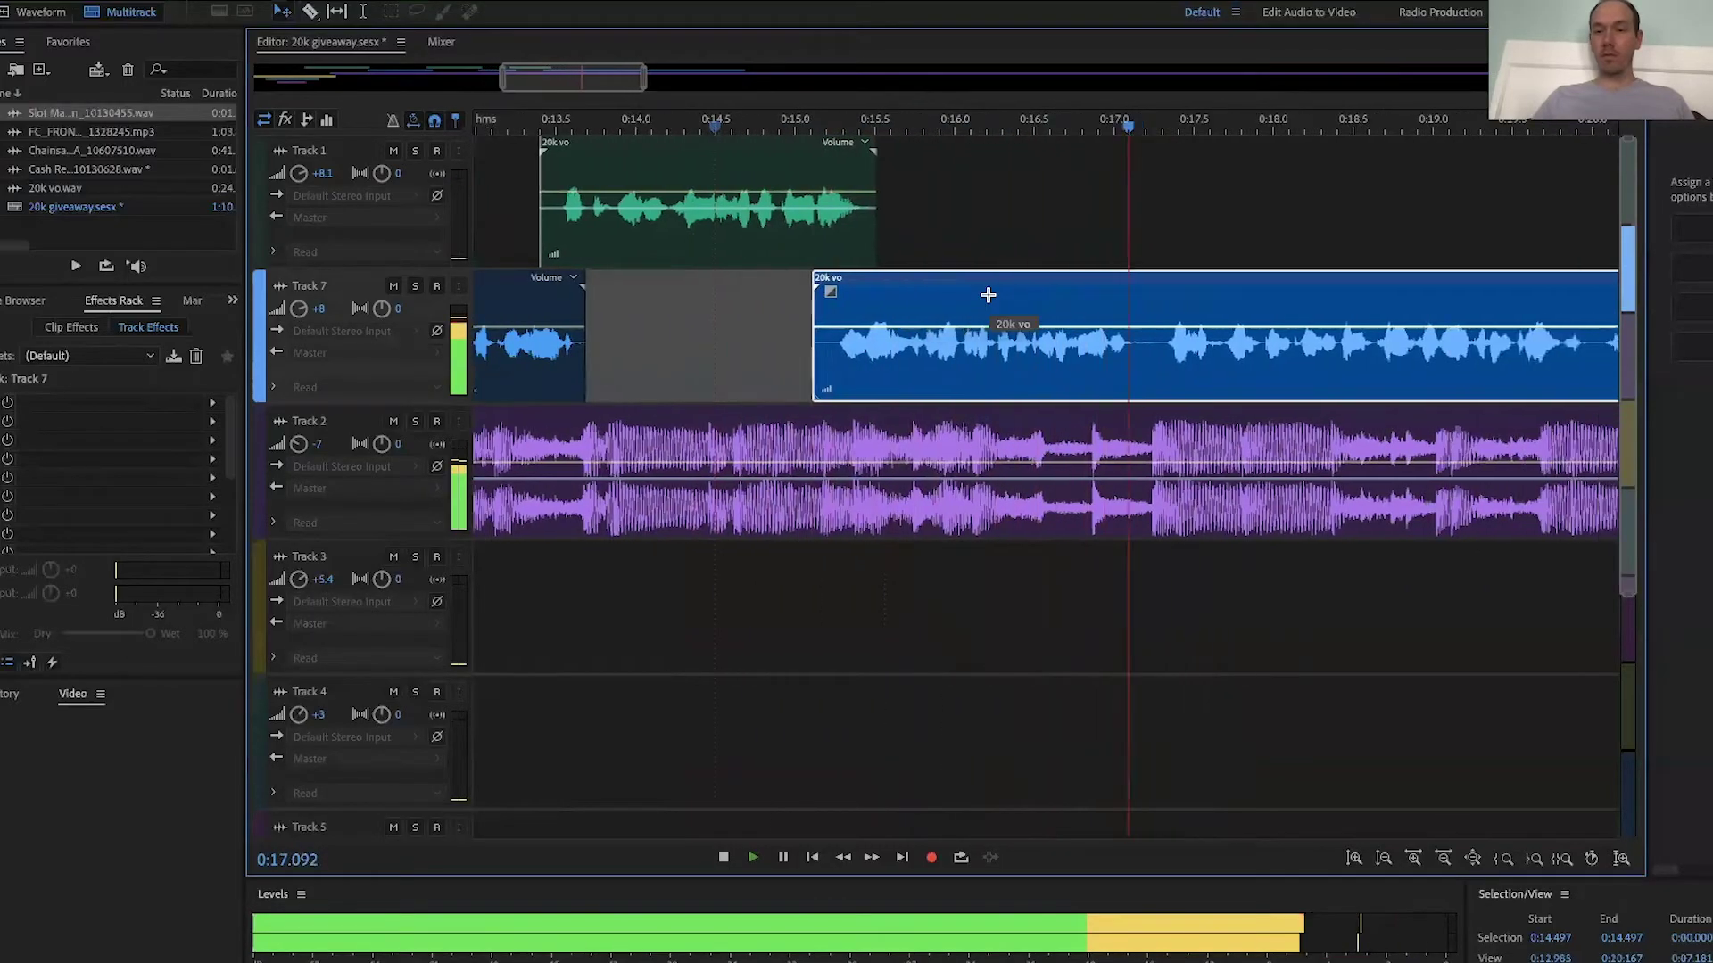
Step: Split the Track 7 voice clip at 0:17.244 and move the second part to Track 1, overlapping from about 0:16.85
key(space)
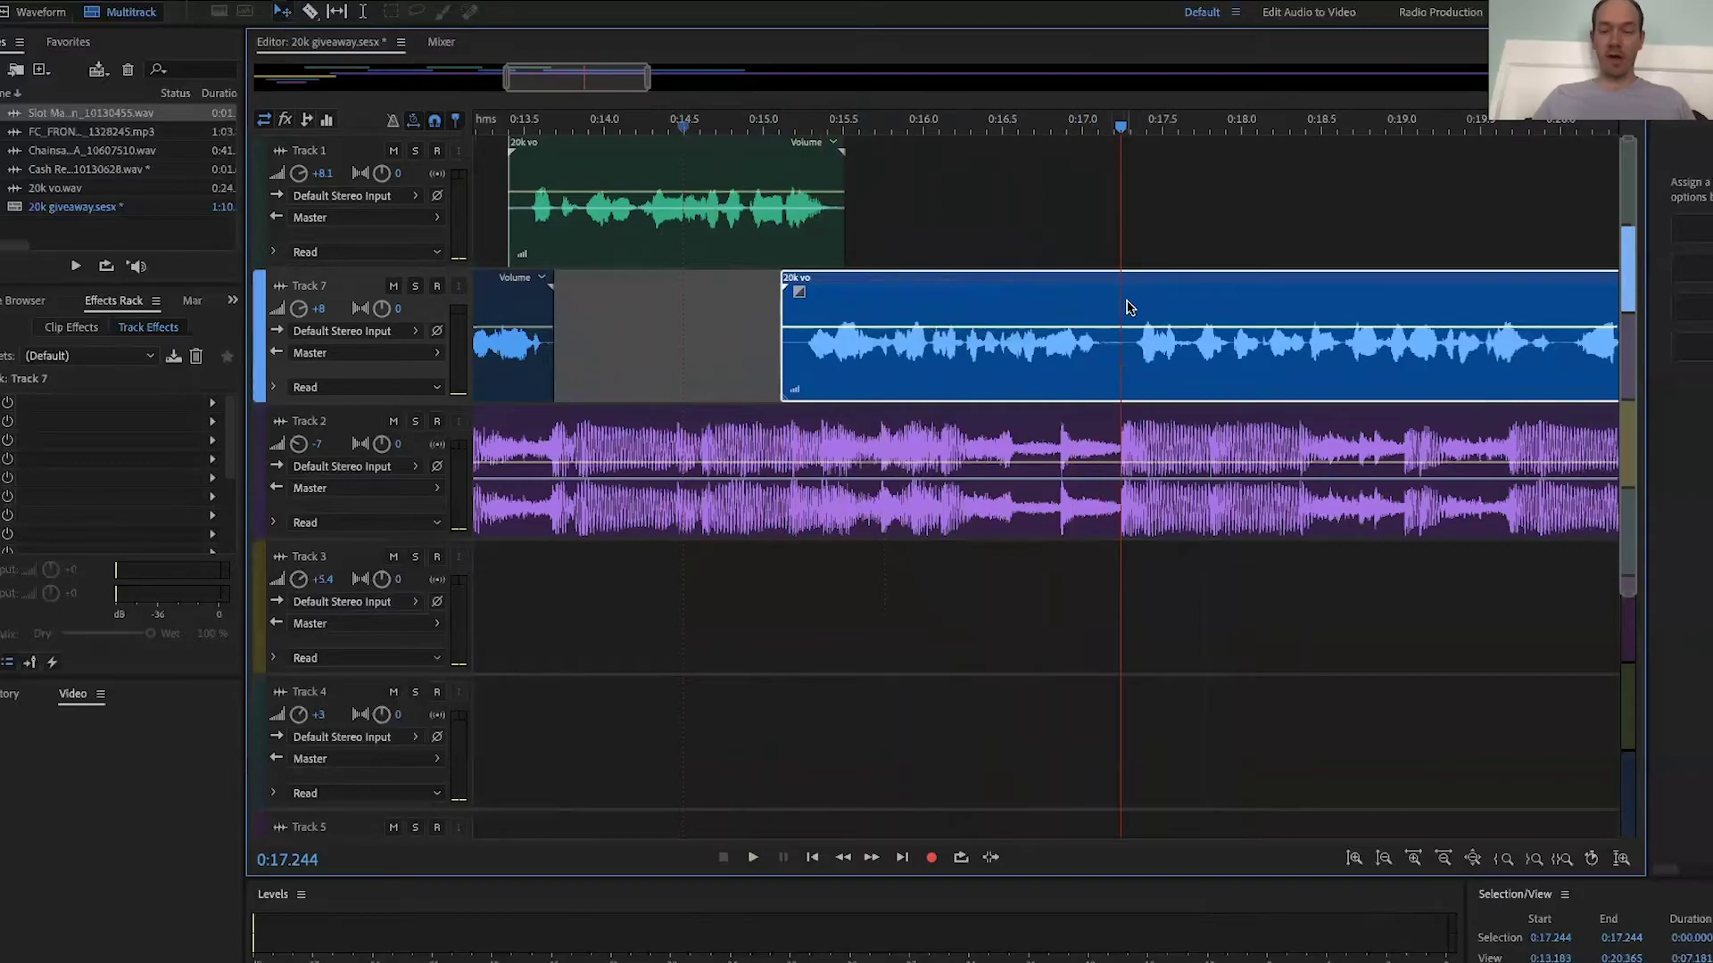
key(ctrl+k)
drag(1154, 307, 1086, 229)
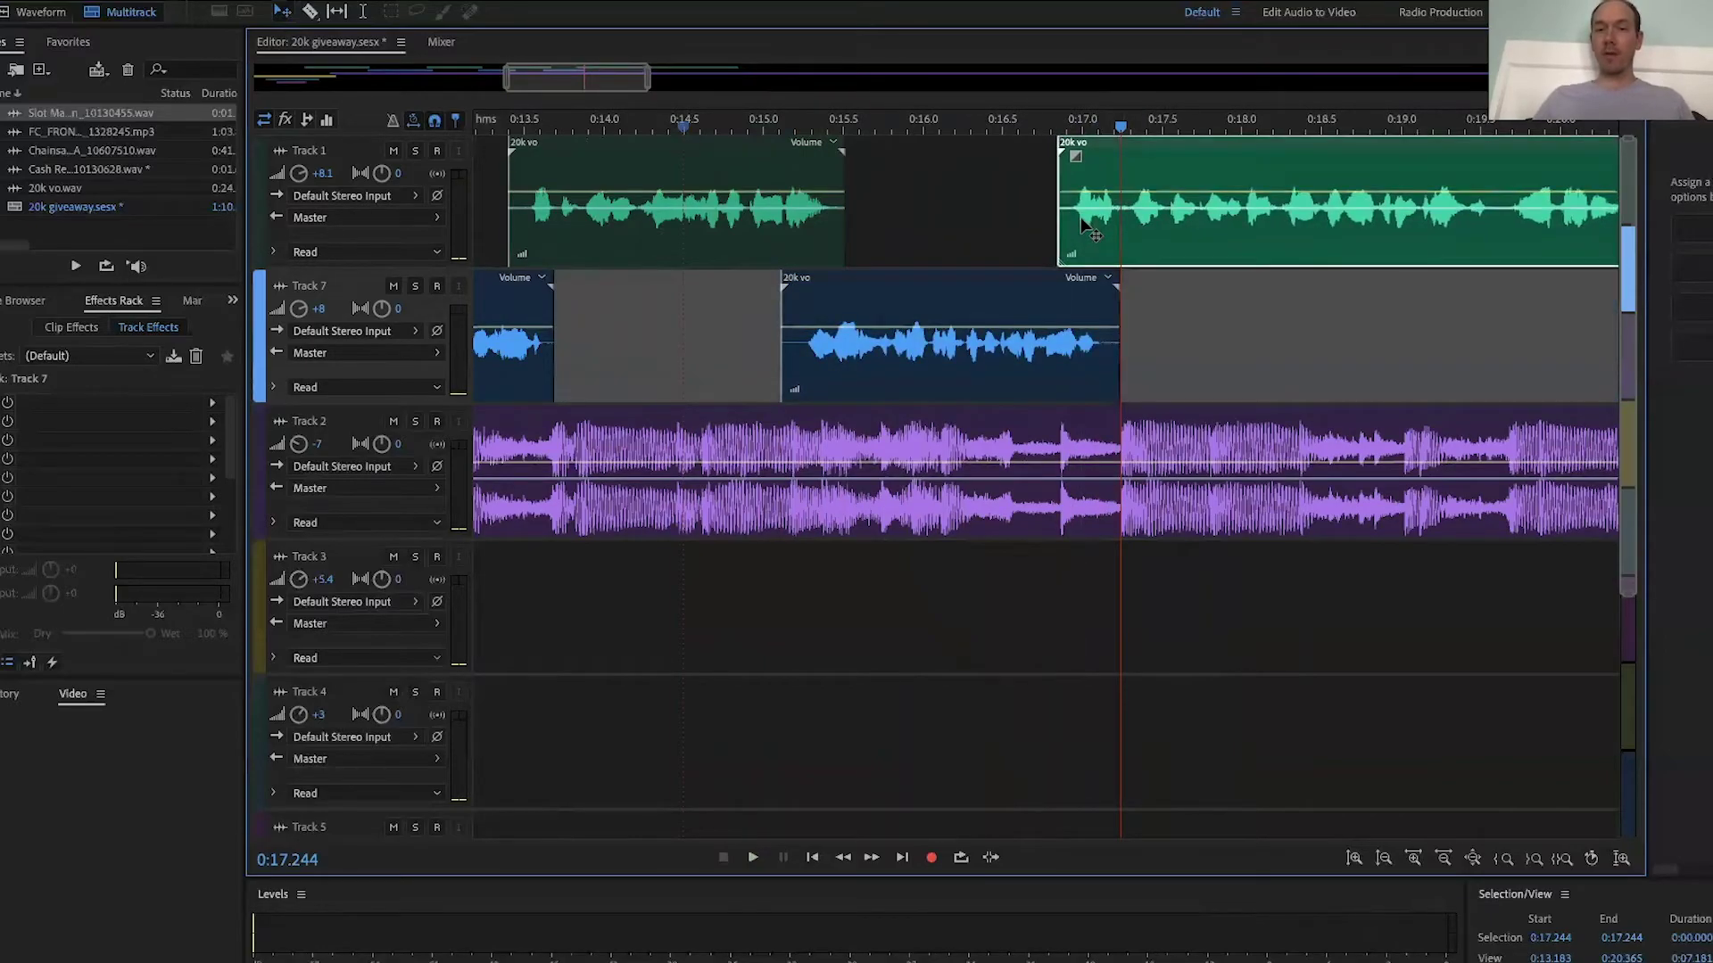
Step: Play from 0:16.492 across the overlap and through the Track 1 phrase, up to its pause at about 0:19.6
click(1001, 137)
key(space)
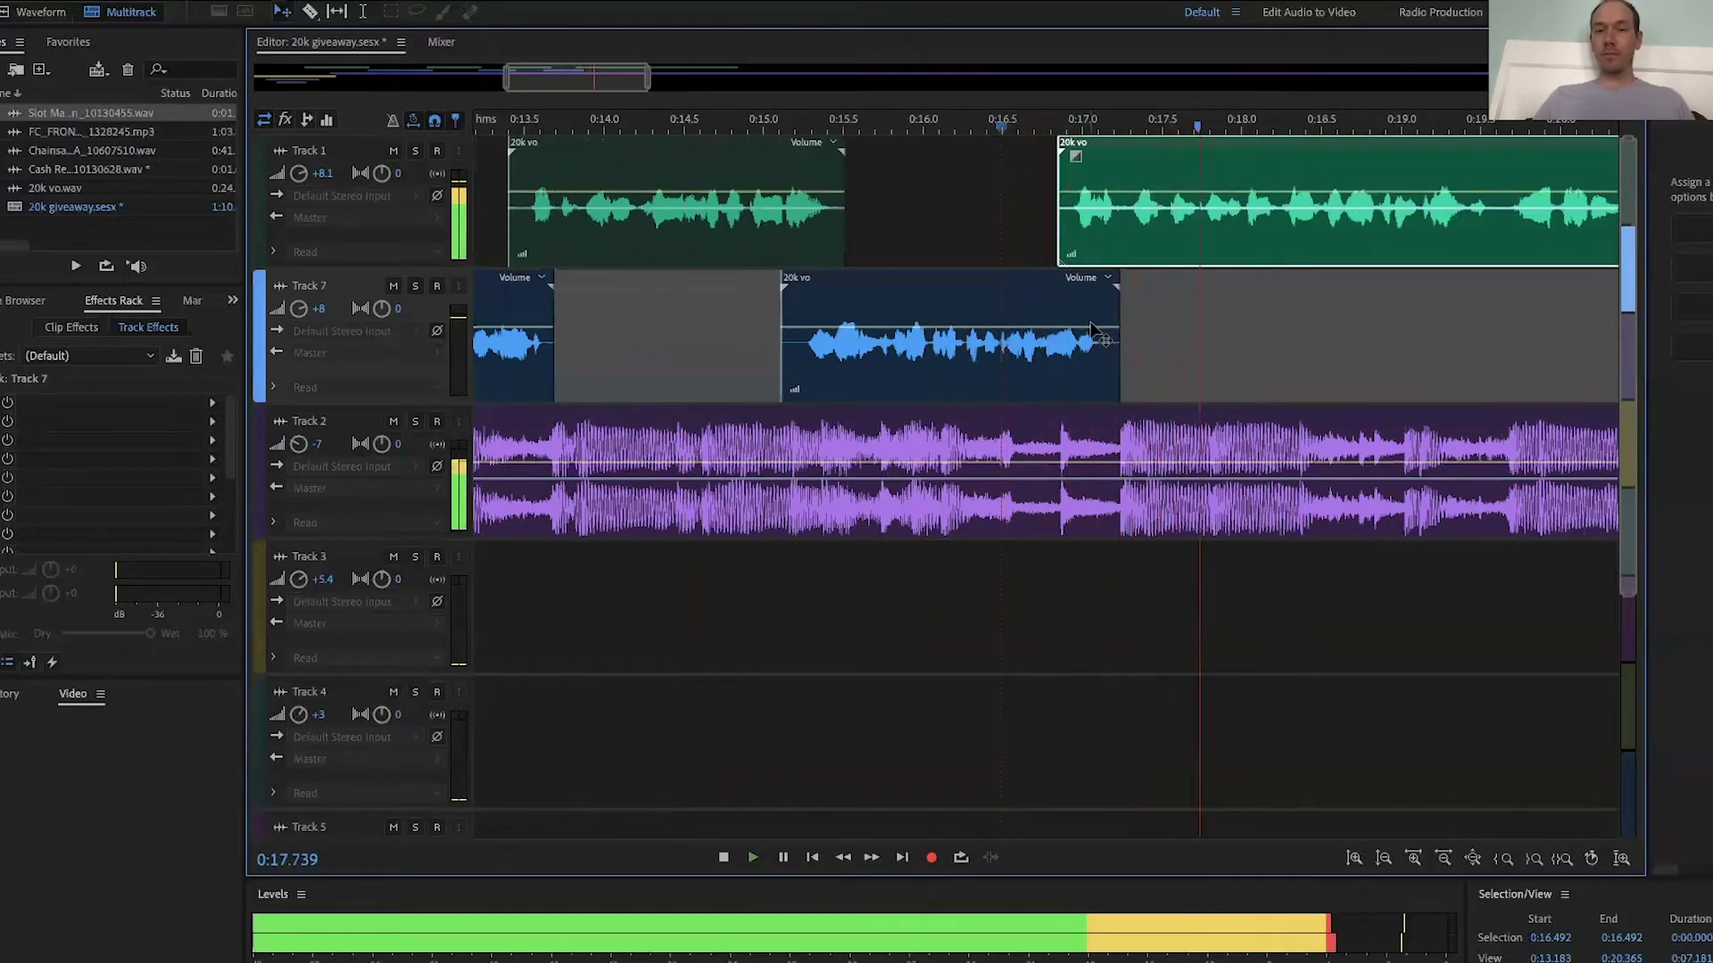
key(space)
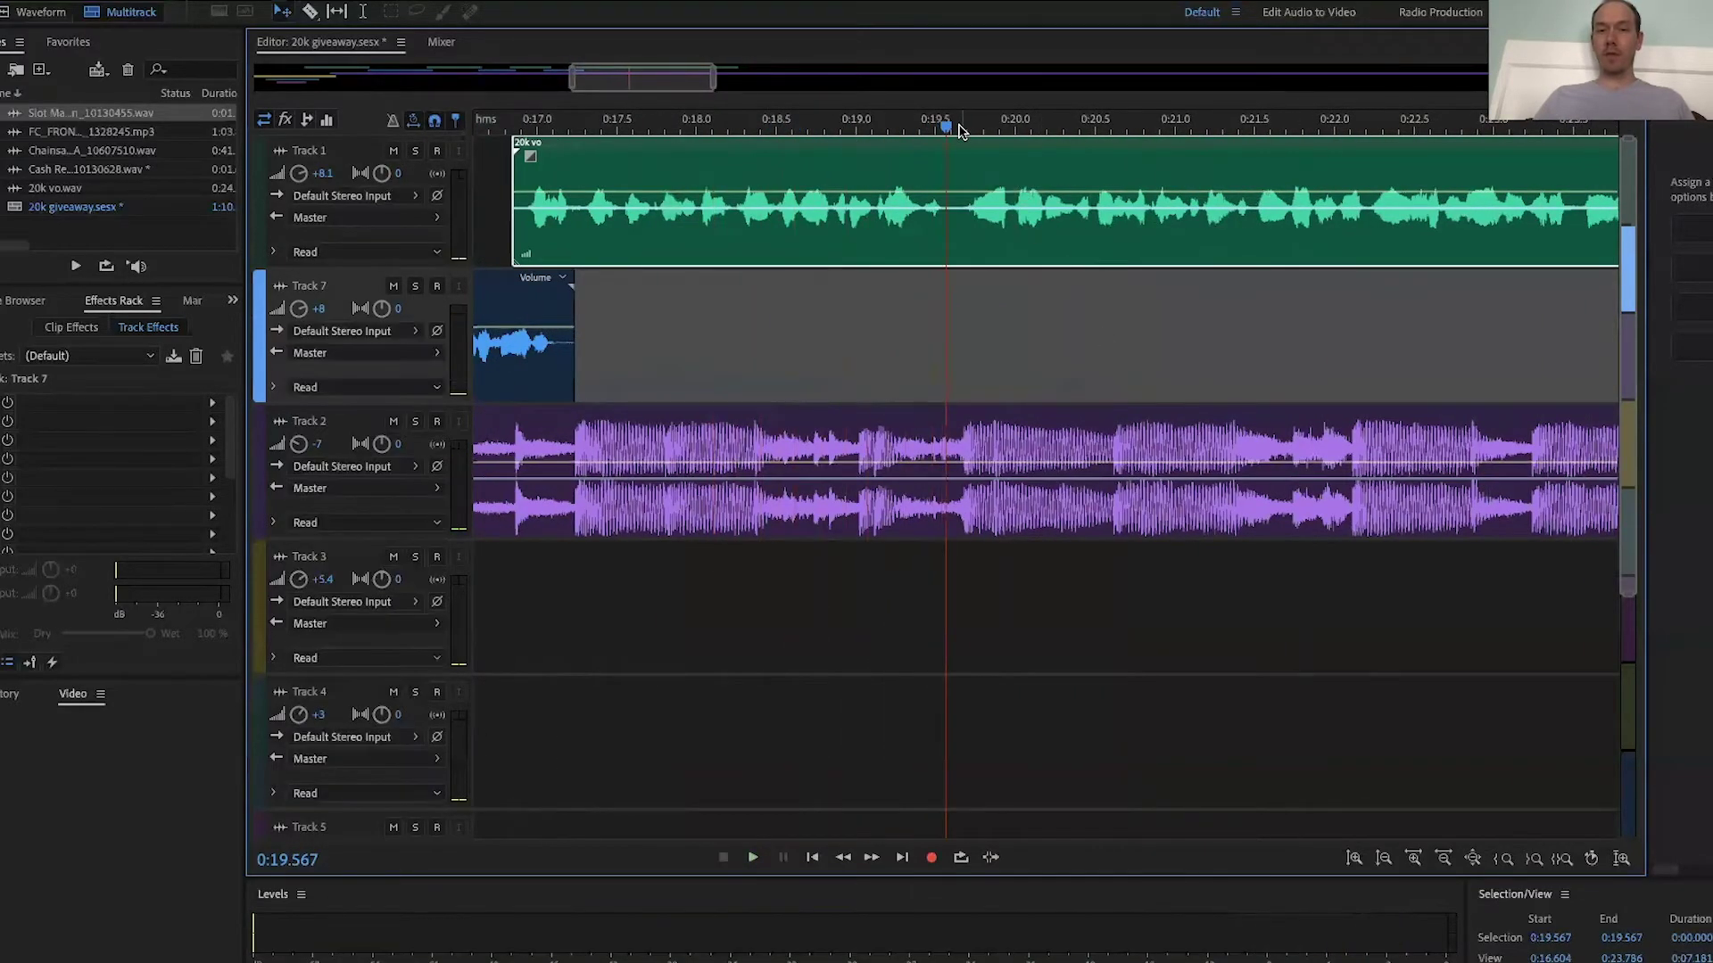
Step: Split the Track 1 voice clip at 0:19.615 and move the second part to Track 7, overlapping from about 0:19.3
drag(946, 129, 952, 128)
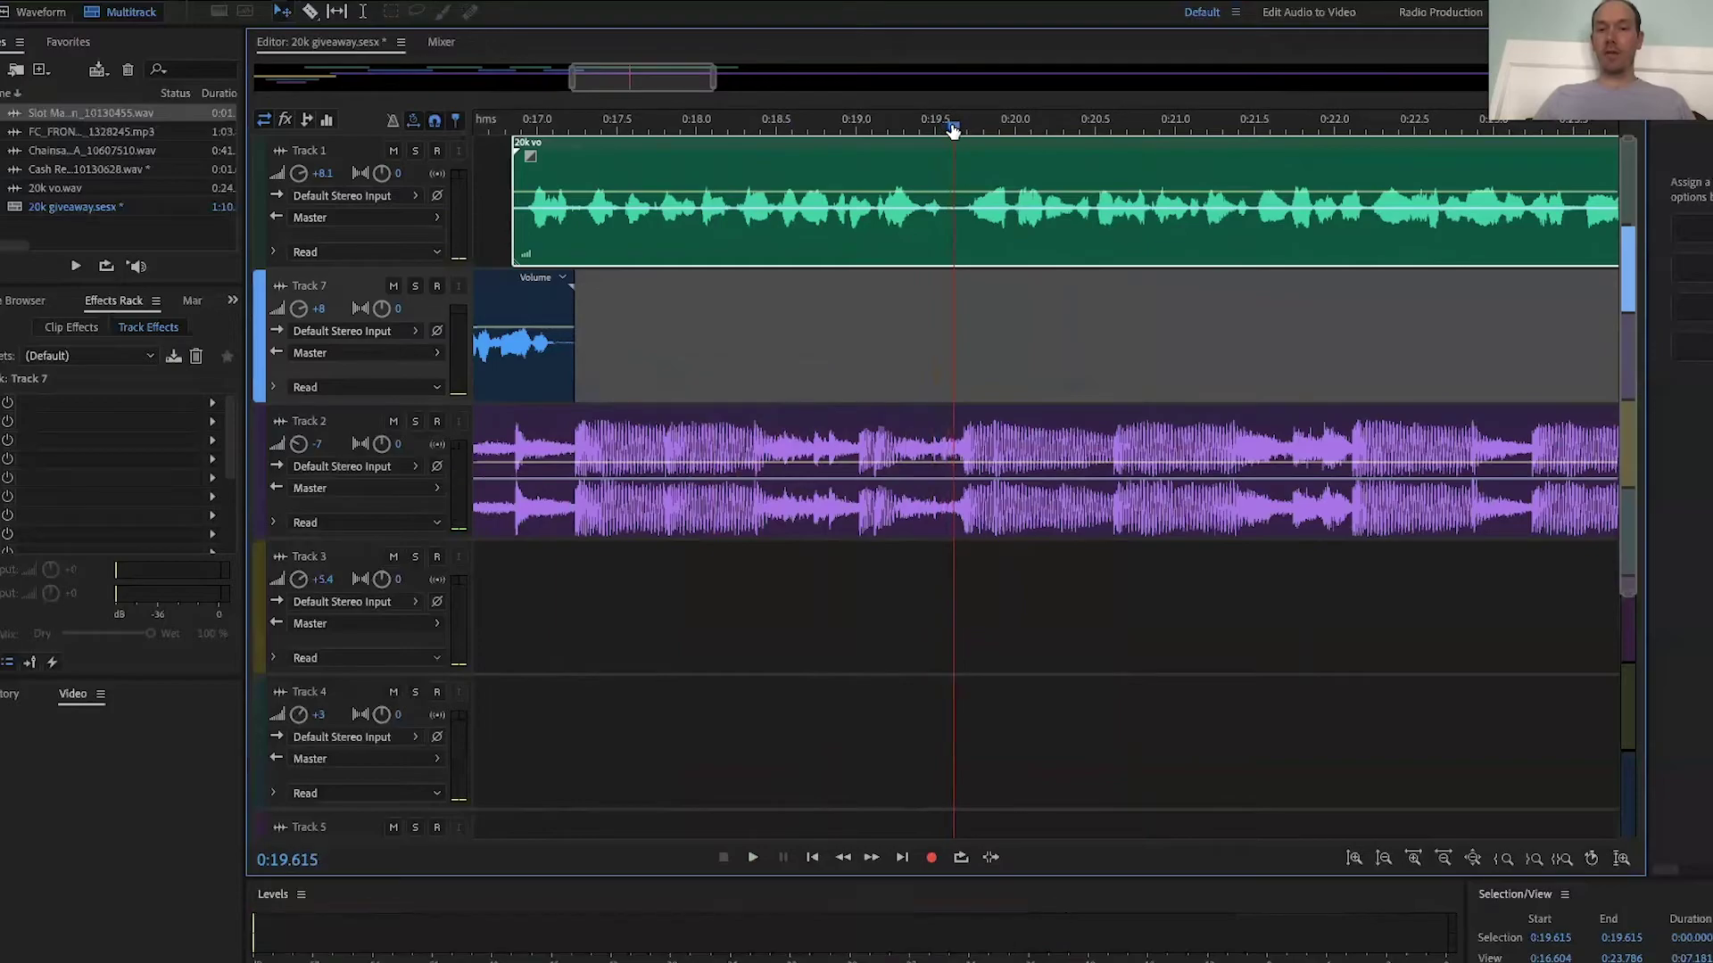
click(951, 164)
key(ctrl+k)
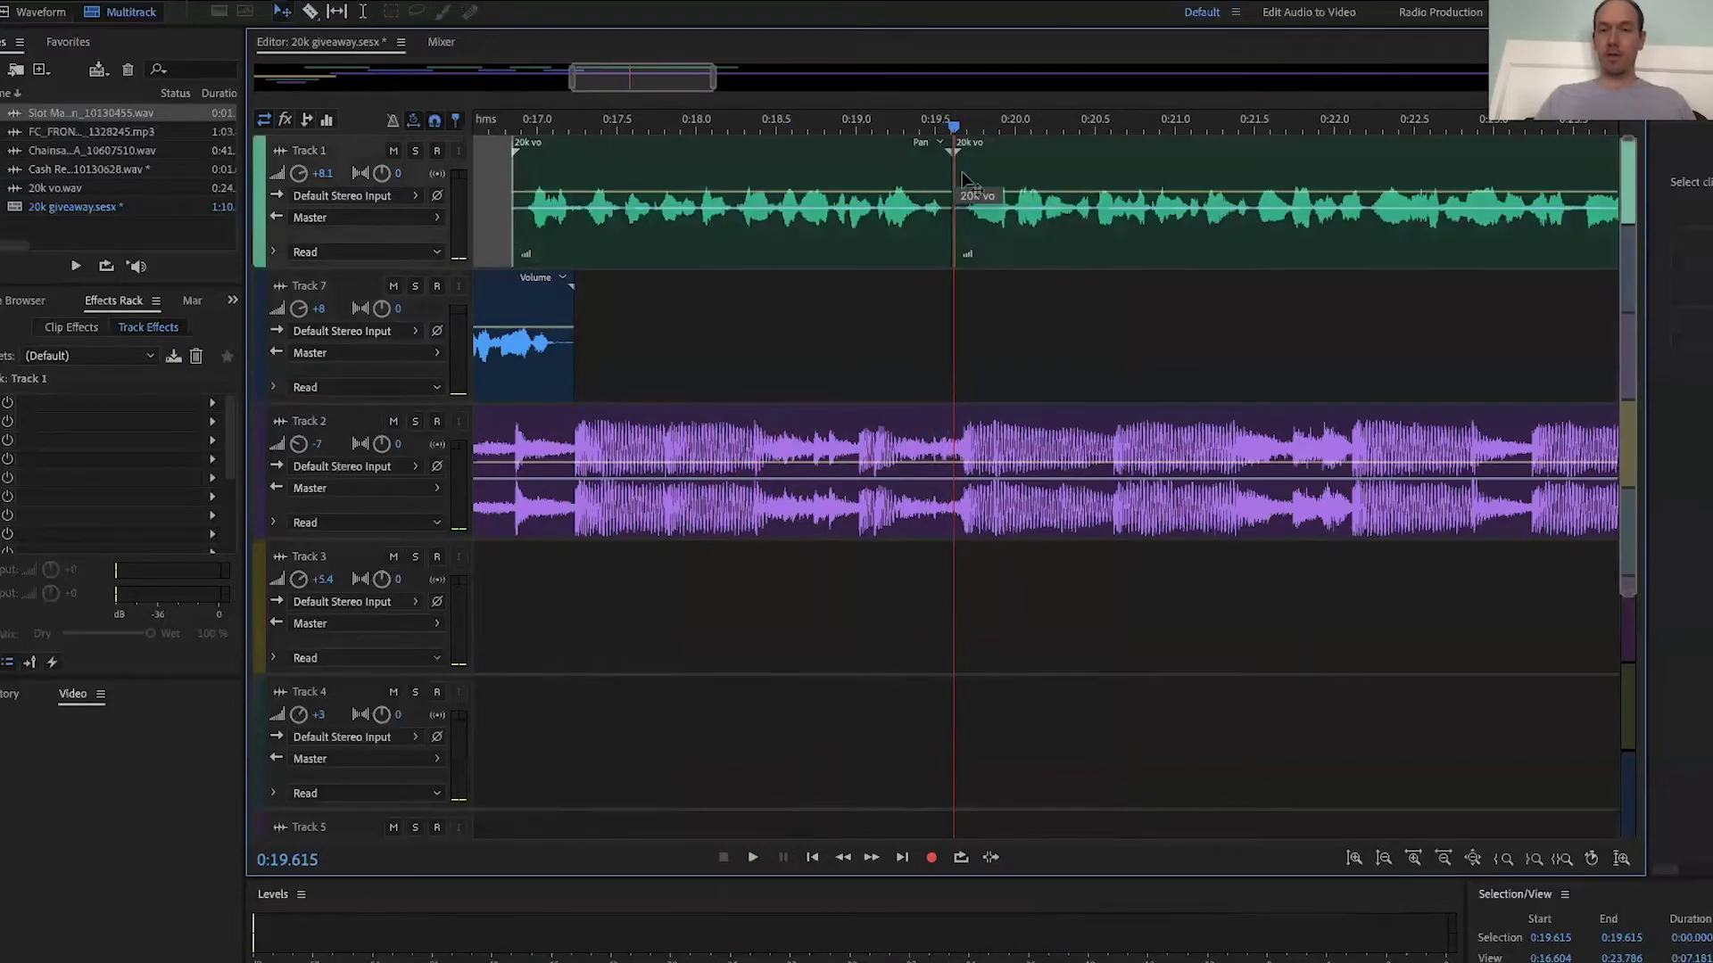
drag(955, 169, 934, 299)
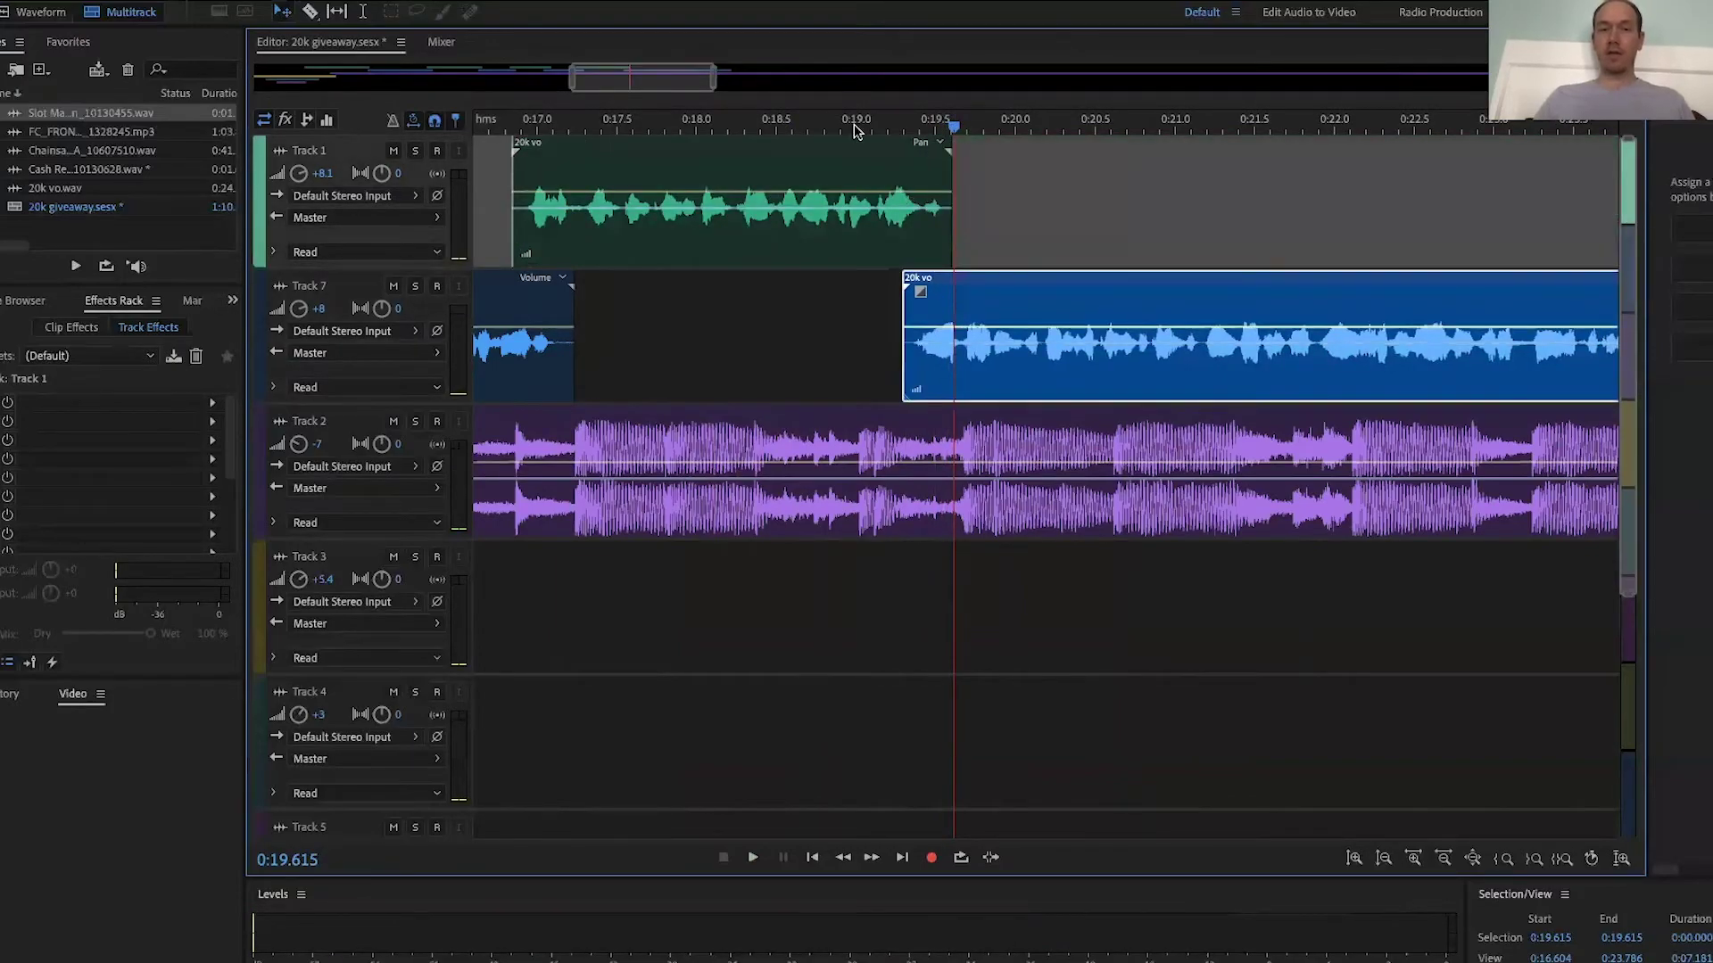
Step: Play from 0:18.698 through the final Track 7 phrase and review the overall arrangement of overlapping voice clips
click(807, 132)
key(space)
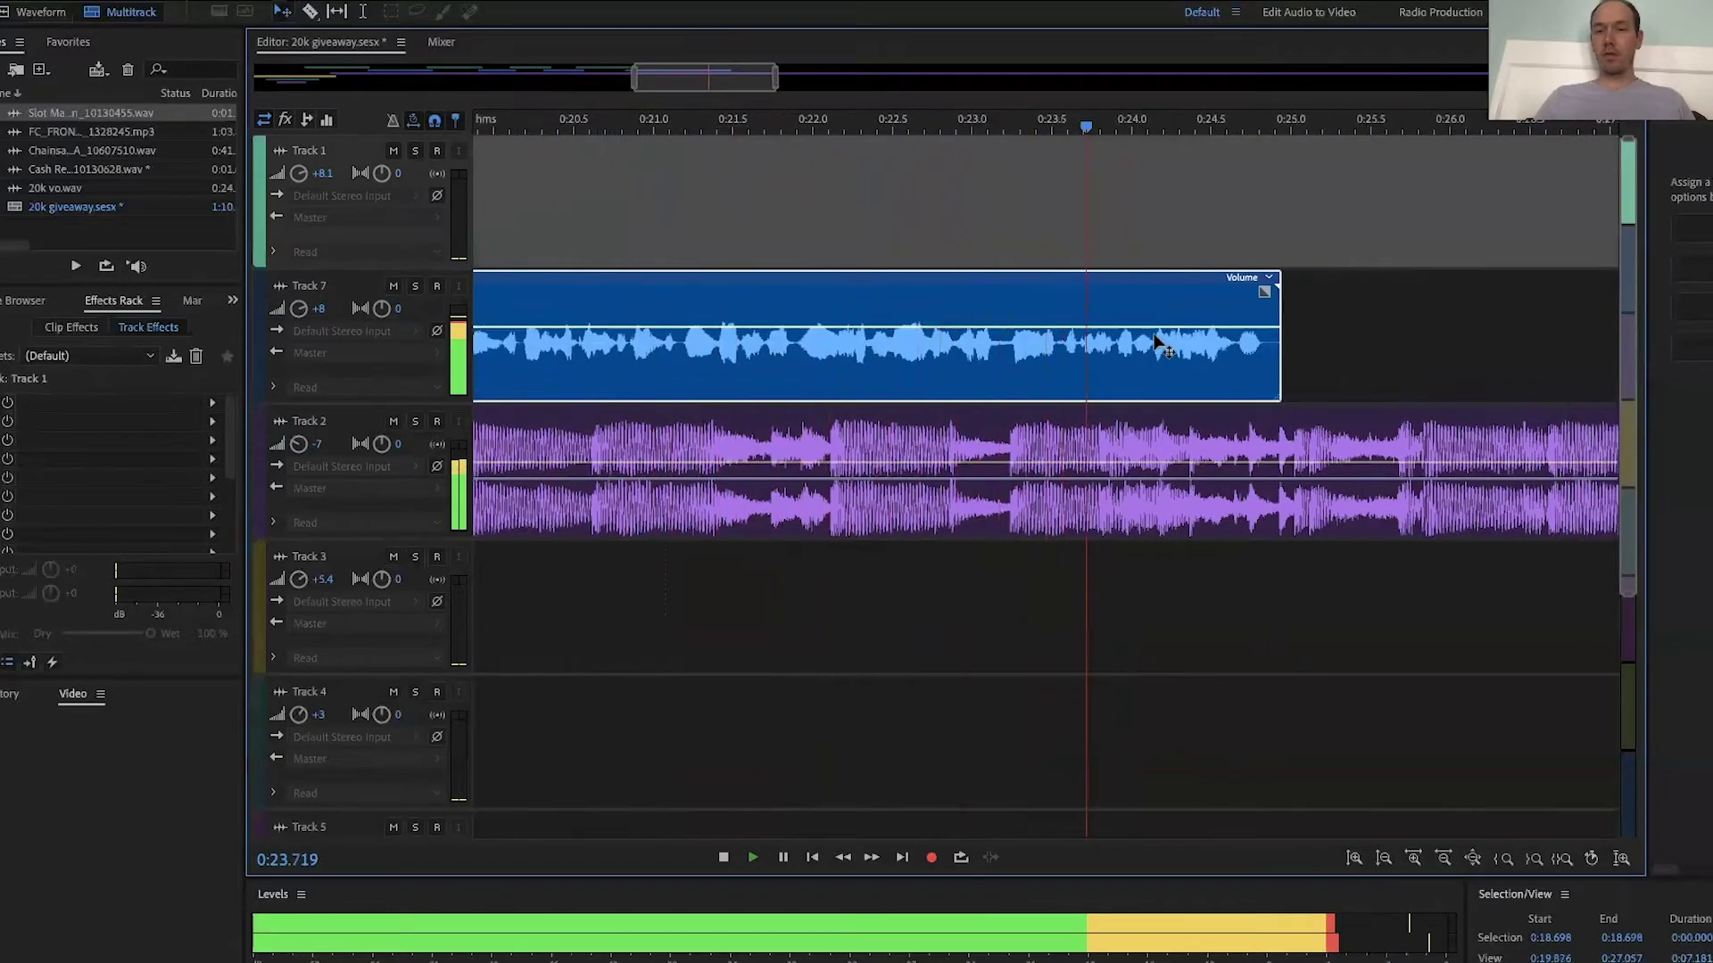
key(space)
scroll(1058, 362, down, 2)
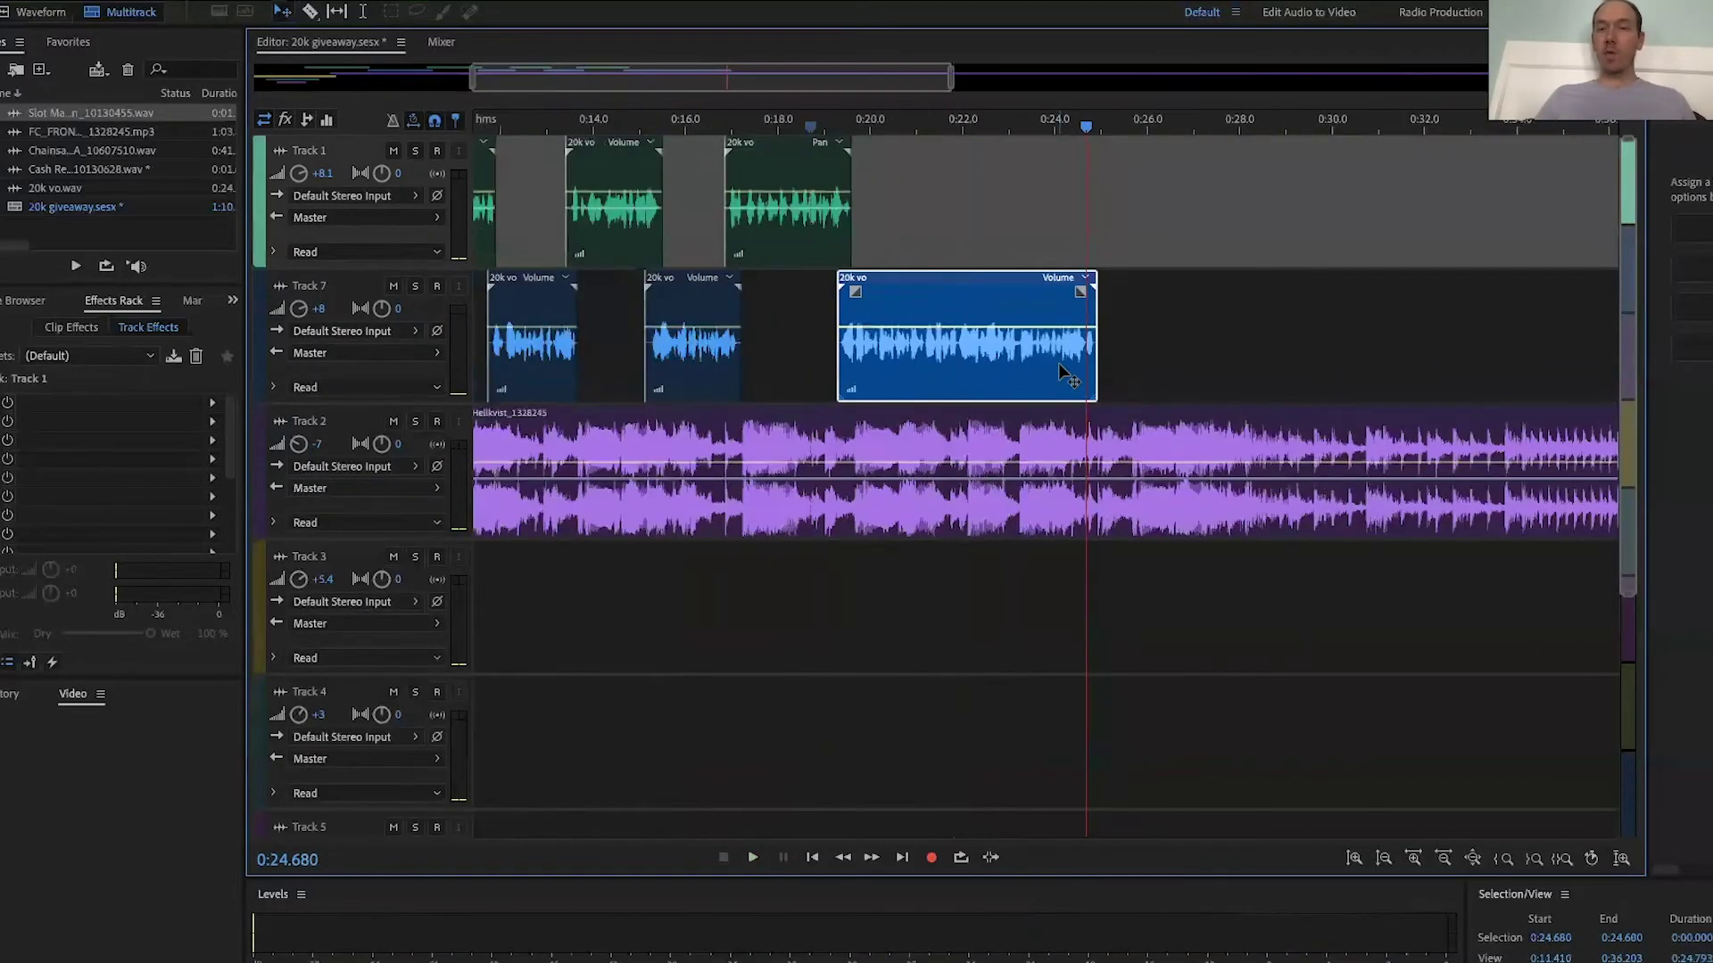
scroll(633, 236, down, 3)
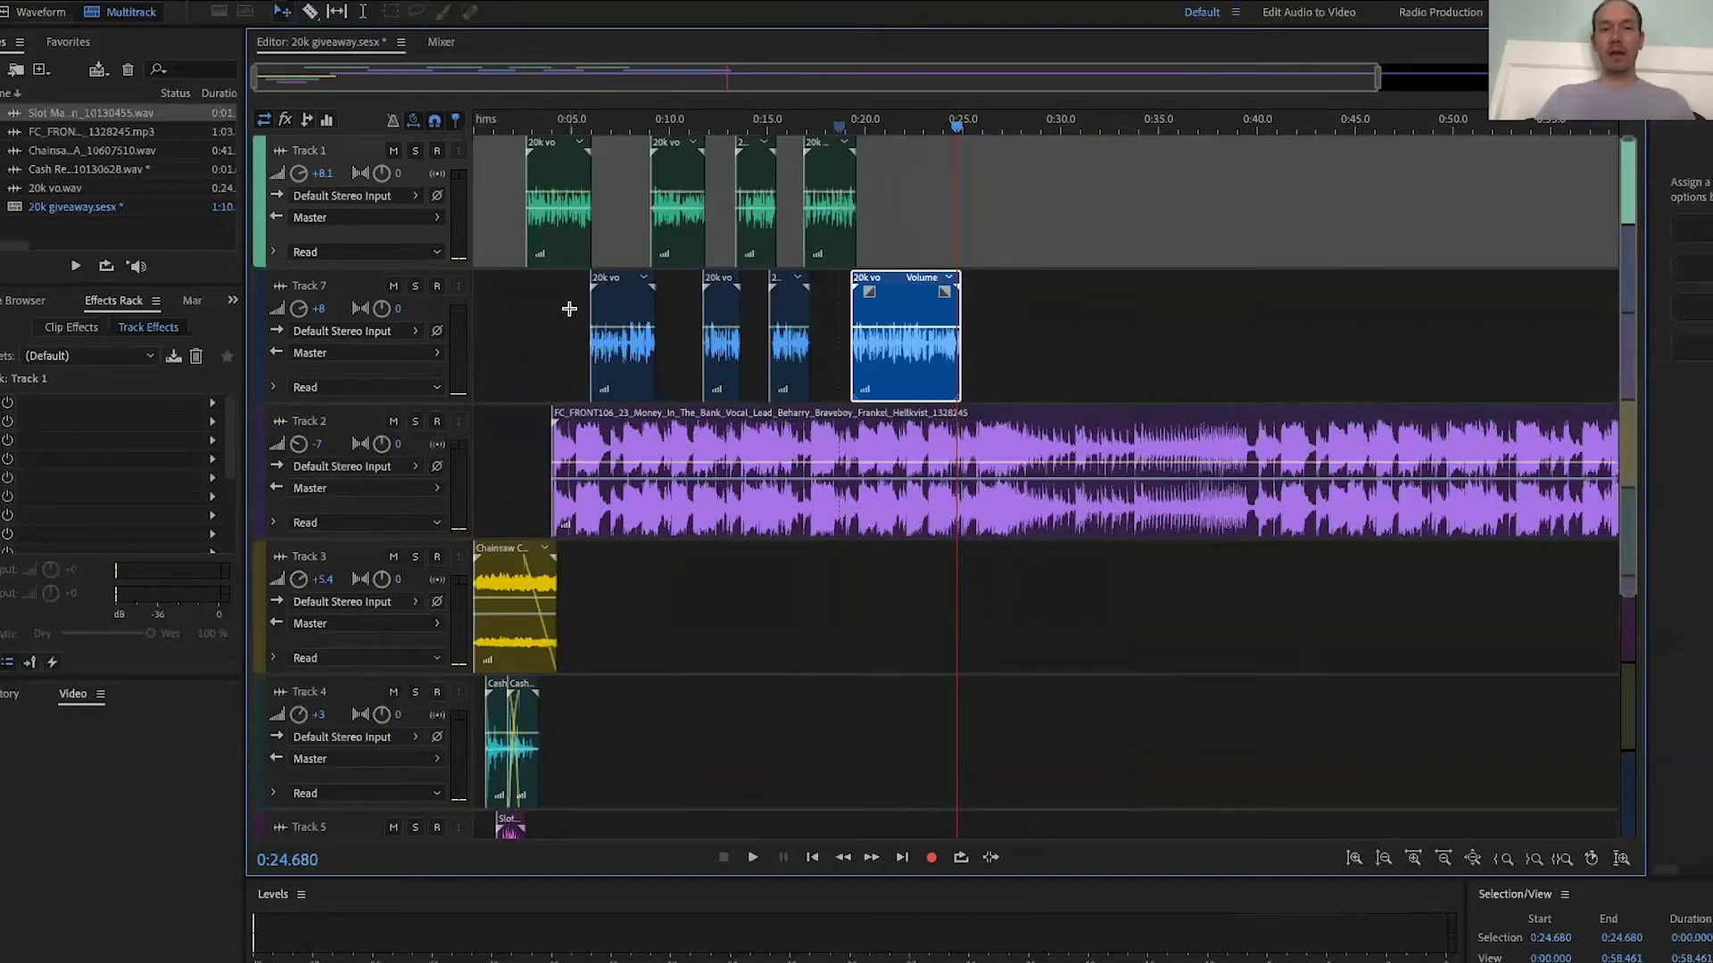
scroll(569, 308, up, 3)
scroll(569, 309, down, 3)
scroll(570, 308, up, 1)
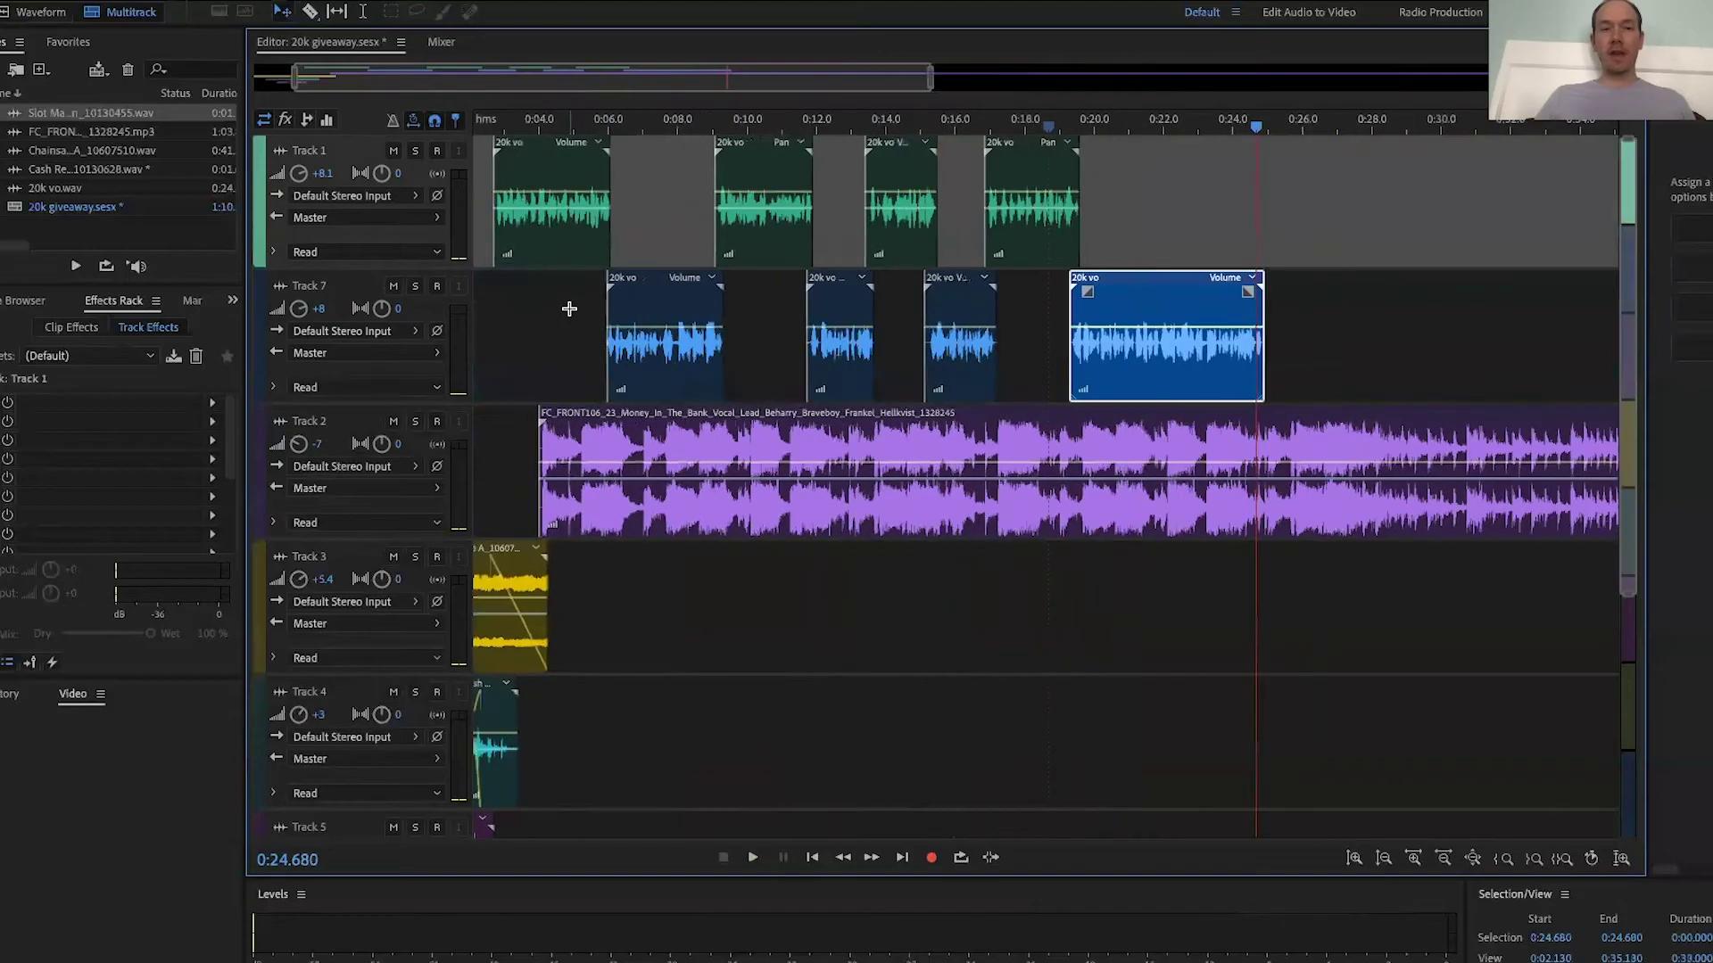